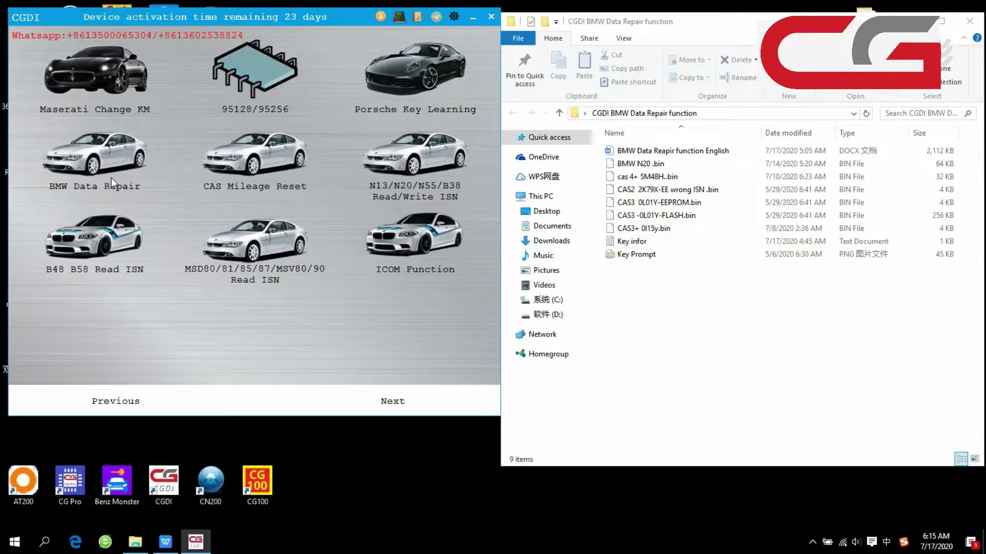
Bring the 'BMW Data Reapir function English' manual to the front in WPS Writer and scroll into it
{"action": "left_click", "coordinate": [165, 541]}
{"action": "scroll", "coordinate": [559, 270], "scroll_direction": "down", "scroll_amount": 2}
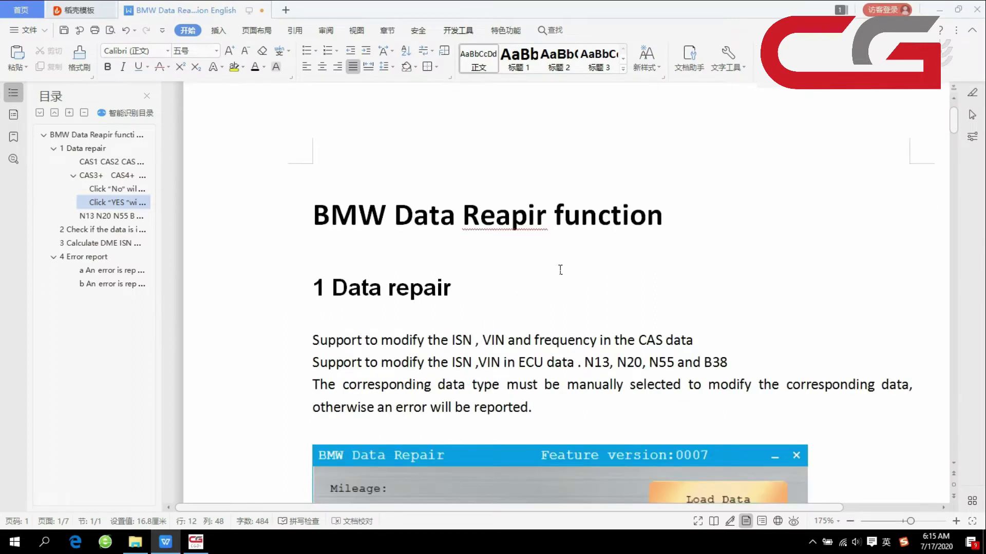
Read the manual's '1 Data repair' section on ISN, VIN and frequency changes, then return to CGDI
{"action": "left_click", "coordinate": [590, 226]}
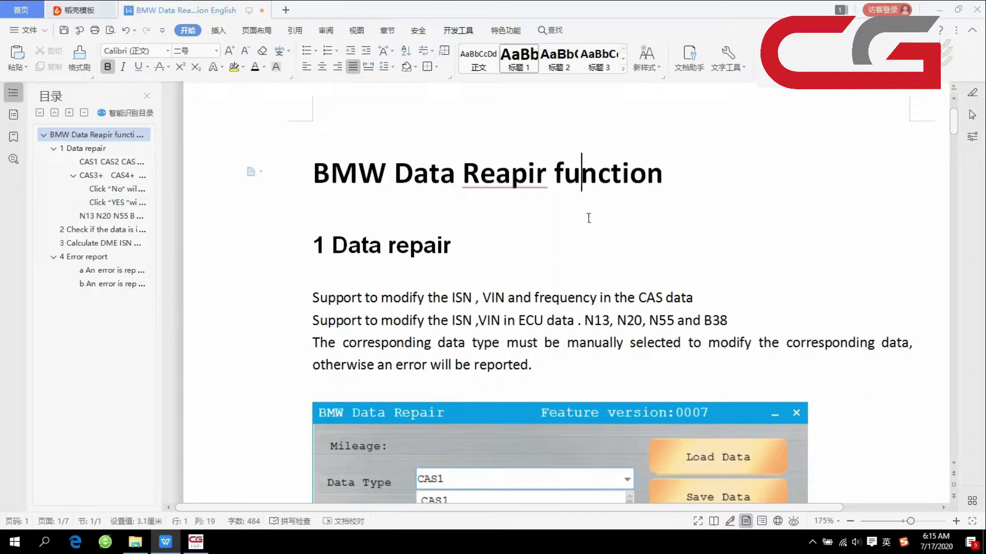
{"action": "left_click", "coordinate": [495, 243]}
{"action": "scroll", "coordinate": [496, 251], "scroll_direction": "down", "scroll_amount": 1}
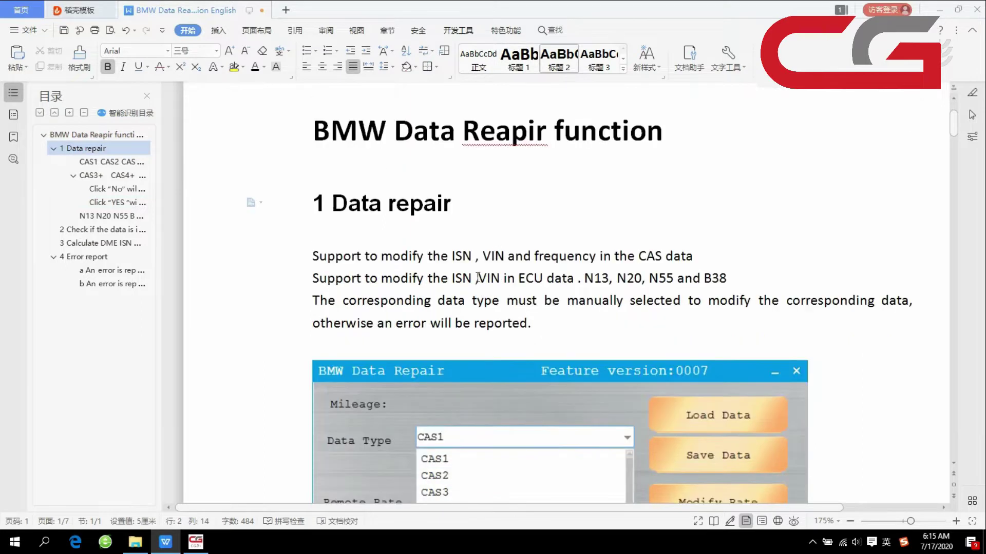
{"action": "left_click", "coordinate": [207, 543]}
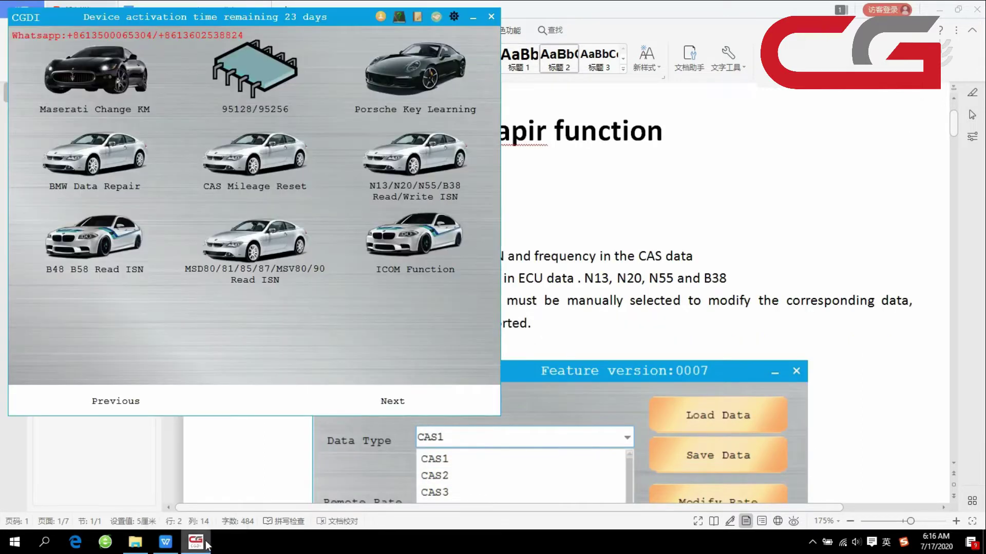
Open BMW Data Repair, check the Data Type list keeping CAS1, and park the window top-left
{"action": "left_click", "coordinate": [87, 162]}
{"action": "left_click_drag", "start_coordinate": [395, 116], "coordinate": [188, 12]}
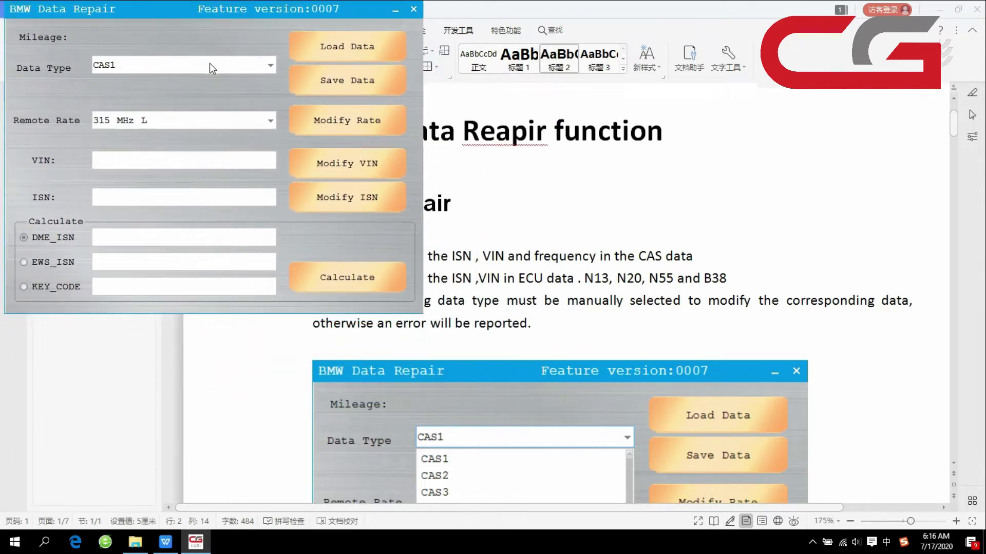
{"action": "left_click_drag", "start_coordinate": [235, 34], "coordinate": [338, 101]}
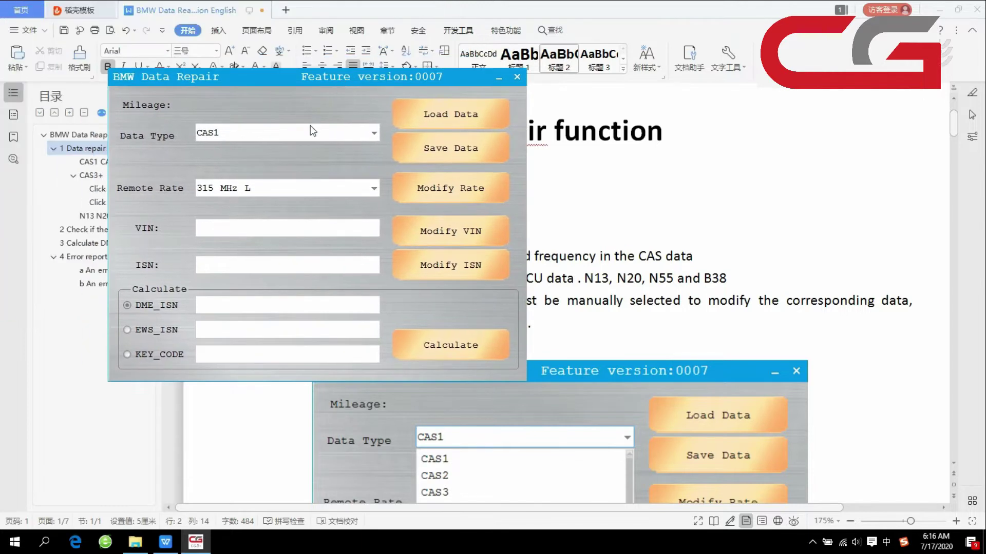
{"action": "left_click", "coordinate": [216, 133]}
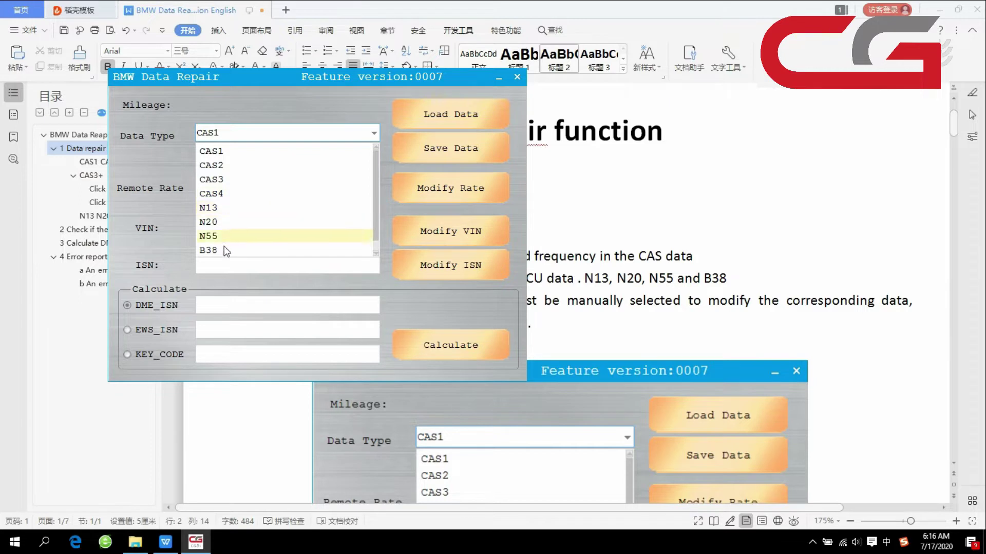
{"action": "left_click", "coordinate": [159, 163]}
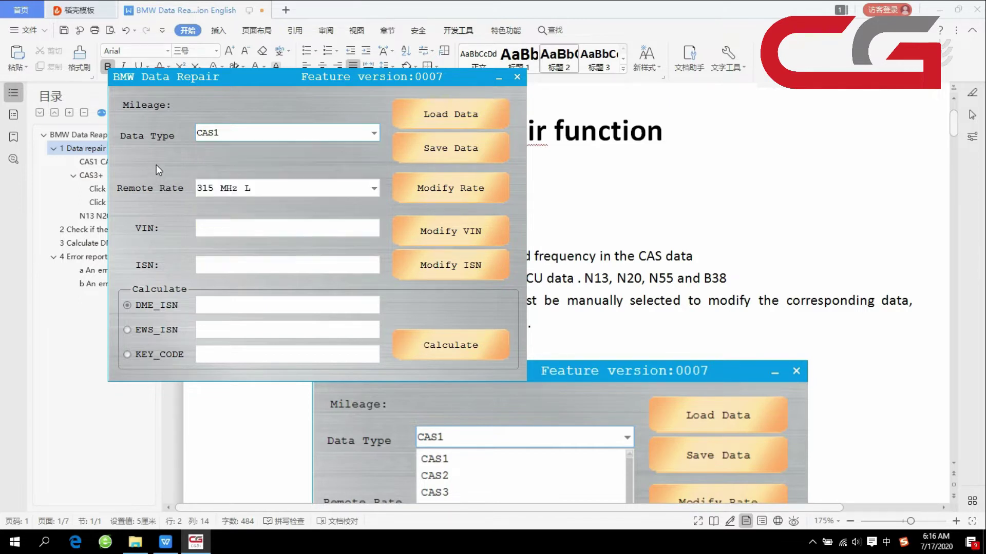
{"action": "left_click_drag", "start_coordinate": [279, 78], "coordinate": [221, 20]}
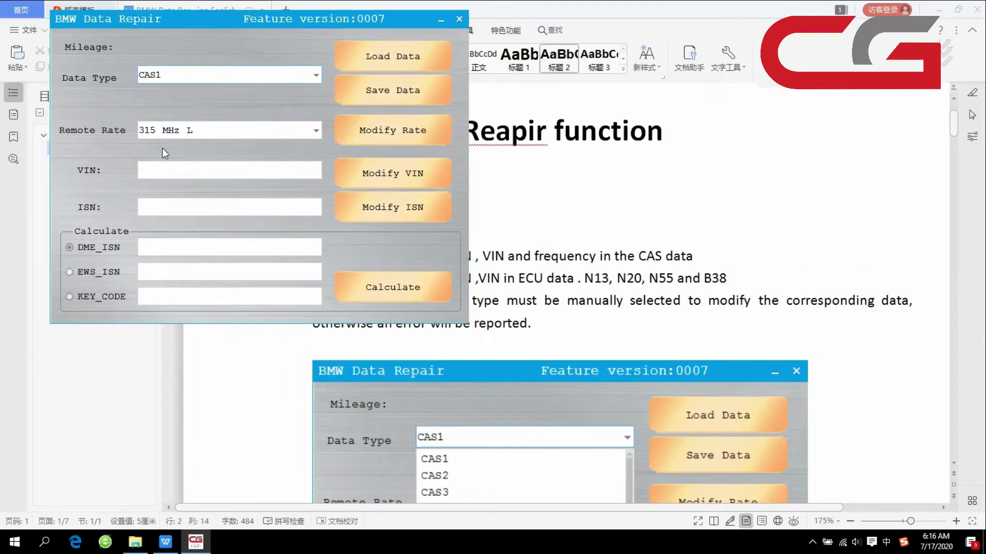
{"action": "left_click", "coordinate": [587, 169]}
Scroll through the manual's CAS1–CAS4 and CAS3+/CAS4+ modify data sections, then return to the title
{"action": "scroll", "coordinate": [580, 178], "scroll_direction": "down", "scroll_amount": 2}
{"action": "scroll", "coordinate": [575, 181], "scroll_direction": "down", "scroll_amount": 6}
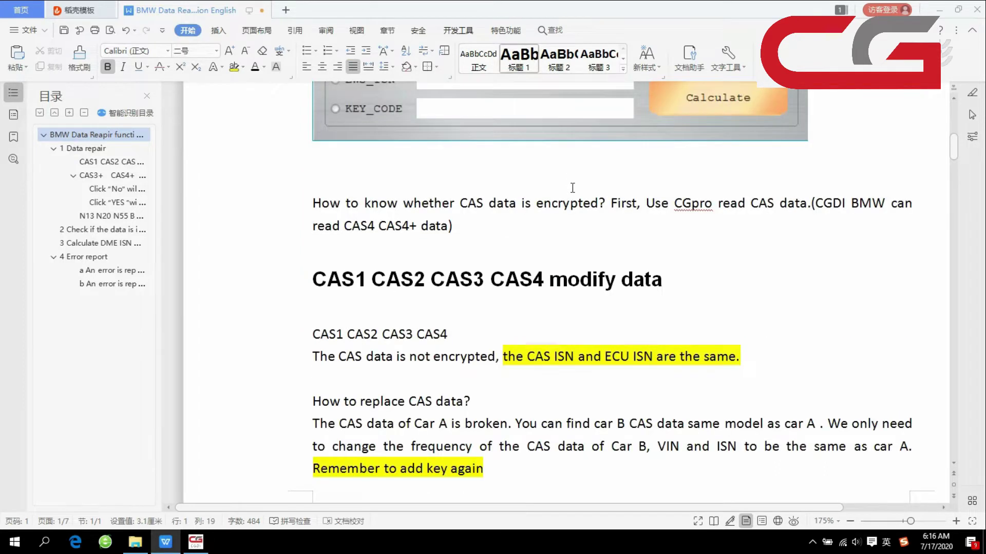
{"action": "scroll", "coordinate": [570, 195], "scroll_direction": "down", "scroll_amount": 1}
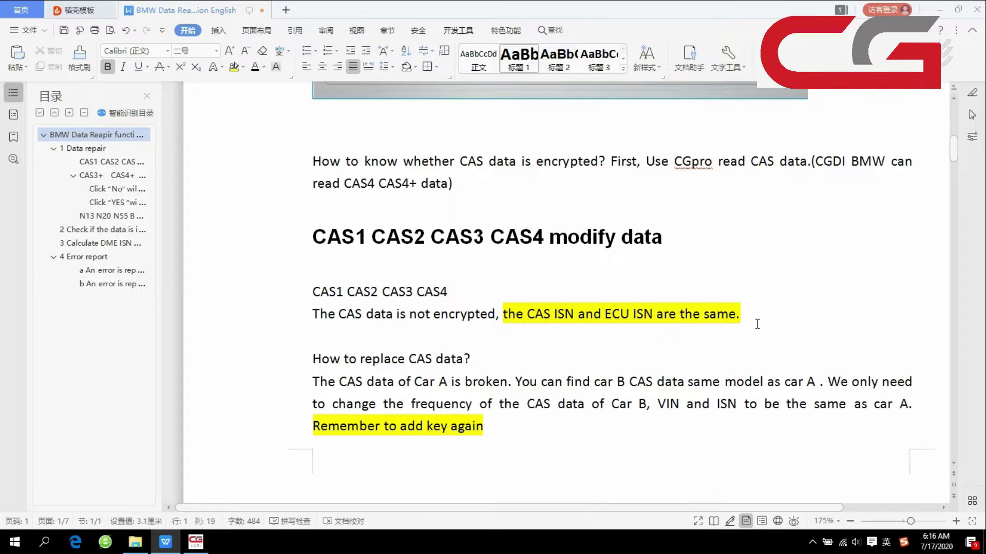
{"action": "scroll", "coordinate": [757, 324], "scroll_direction": "down", "scroll_amount": 15}
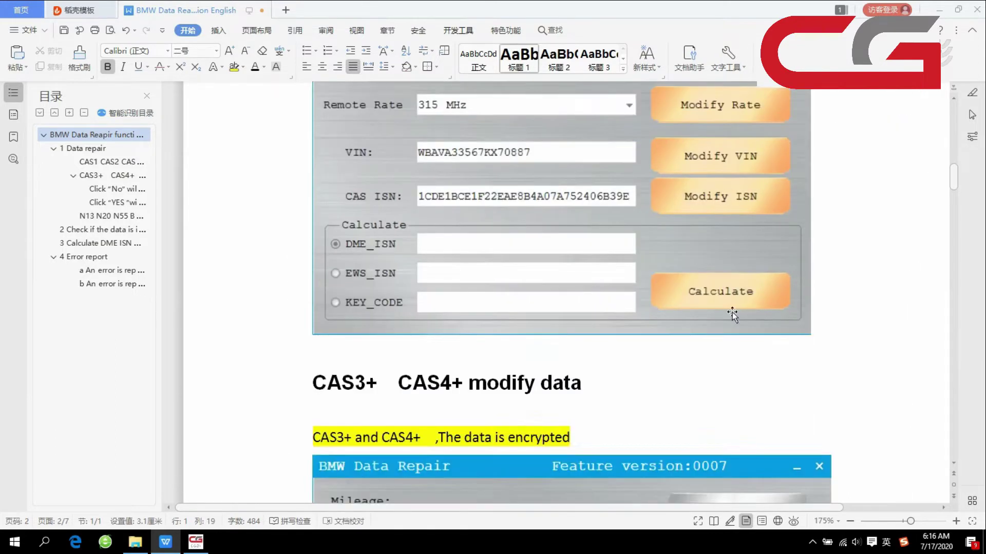
{"action": "scroll", "coordinate": [731, 314], "scroll_direction": "down", "scroll_amount": 5}
{"action": "scroll", "coordinate": [739, 300], "scroll_direction": "up", "scroll_amount": 3}
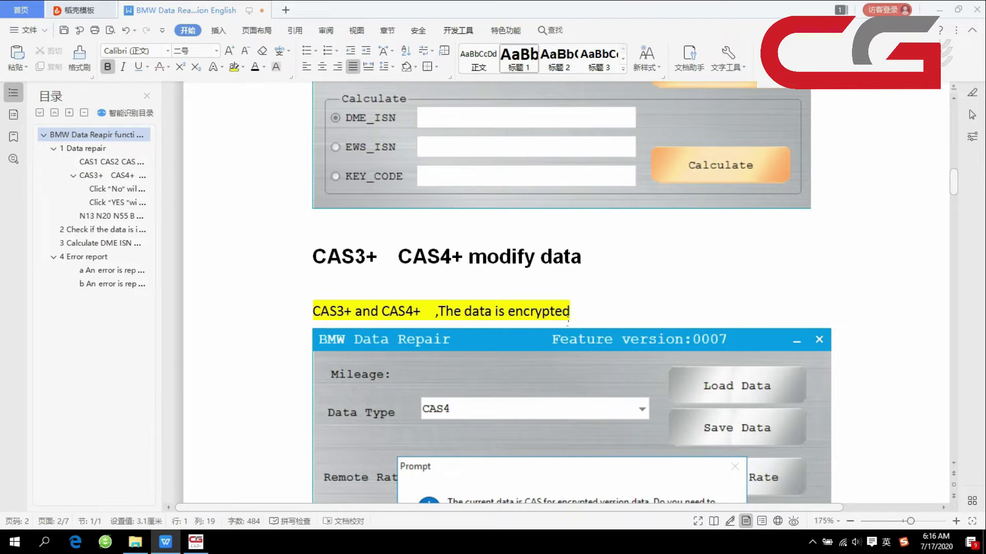
{"action": "scroll", "coordinate": [572, 321], "scroll_direction": "down", "scroll_amount": 5}
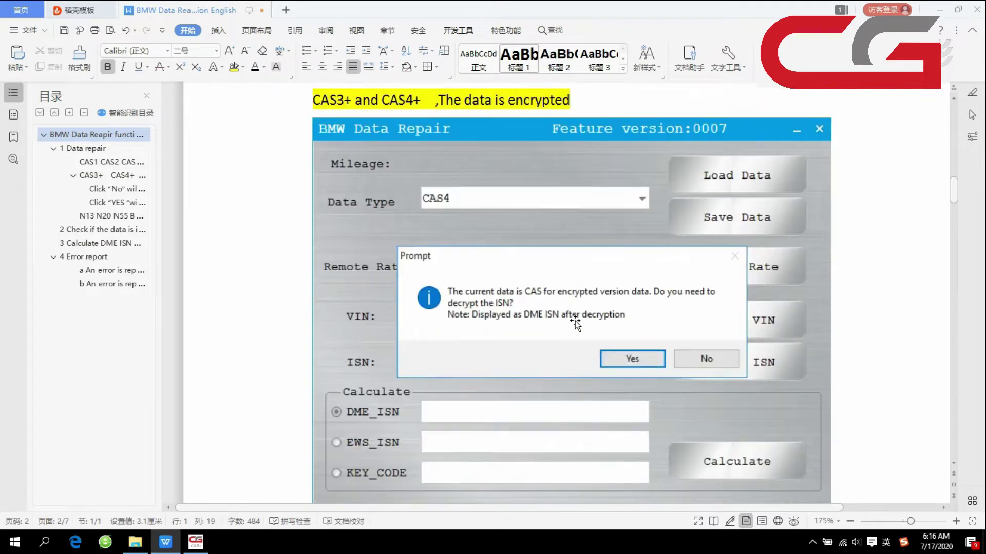
{"action": "scroll", "coordinate": [575, 322], "scroll_direction": "down", "scroll_amount": 1}
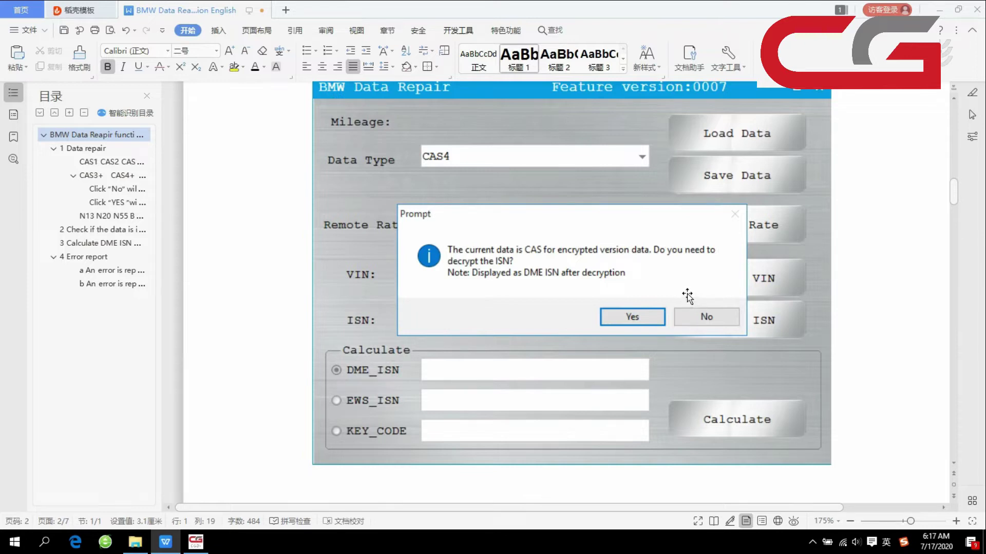
{"action": "scroll", "coordinate": [562, 287], "scroll_direction": "down", "scroll_amount": 1}
{"action": "scroll", "coordinate": [565, 288], "scroll_direction": "up", "scroll_amount": 1}
{"action": "scroll", "coordinate": [567, 282], "scroll_direction": "up", "scroll_amount": 2}
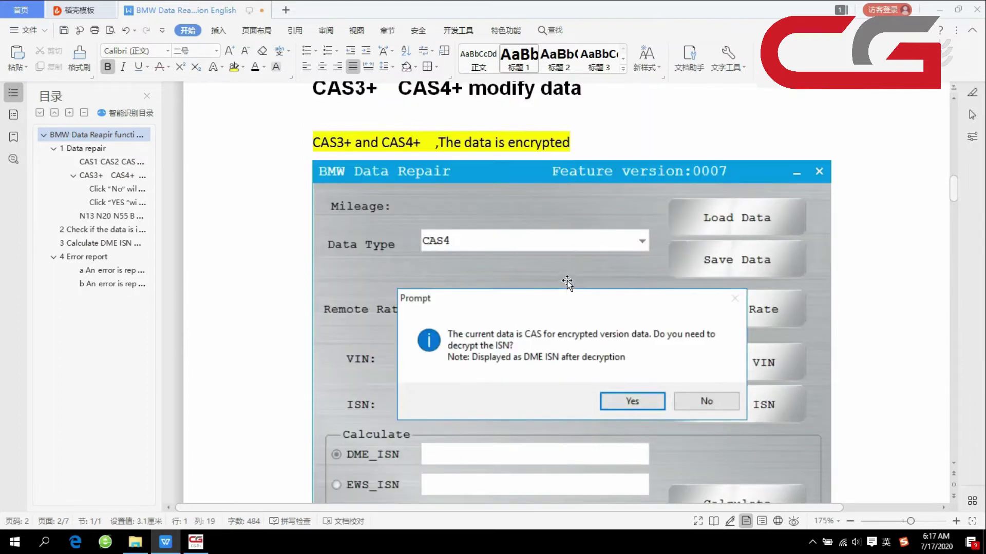
{"action": "scroll", "coordinate": [567, 281], "scroll_direction": "down", "scroll_amount": 1}
{"action": "scroll", "coordinate": [563, 273], "scroll_direction": "up", "scroll_amount": 4}
{"action": "left_click_drag", "start_coordinate": [953, 184], "coordinate": [946, 110]}
{"action": "scroll", "coordinate": [949, 119], "scroll_direction": "down", "scroll_amount": 1}
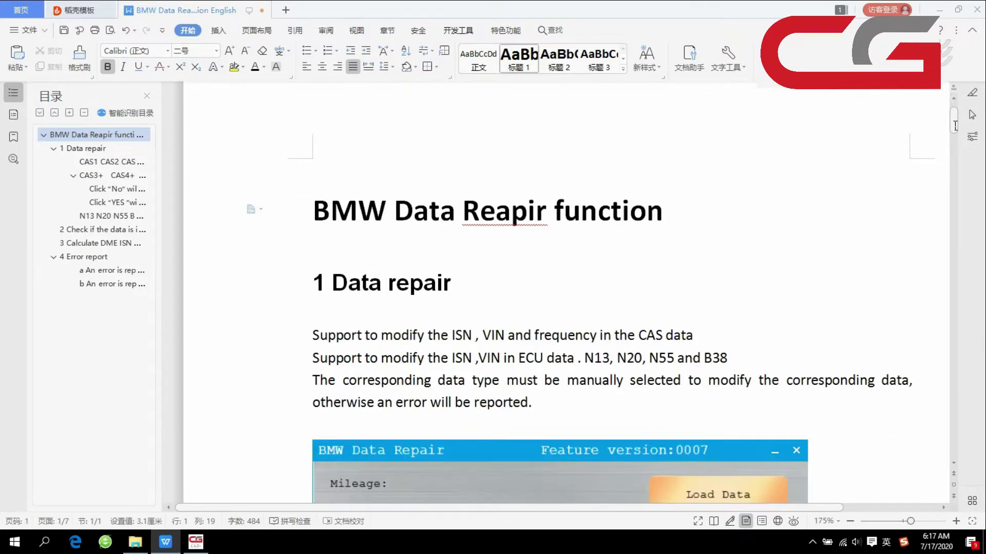
Read the manual's 'How to replace CAS data?' paragraph about Car A
{"action": "scroll", "coordinate": [578, 260], "scroll_direction": "down", "scroll_amount": 1}
{"action": "left_click", "coordinate": [540, 259]}
{"action": "scroll", "coordinate": [475, 337], "scroll_direction": "down", "scroll_amount": 5}
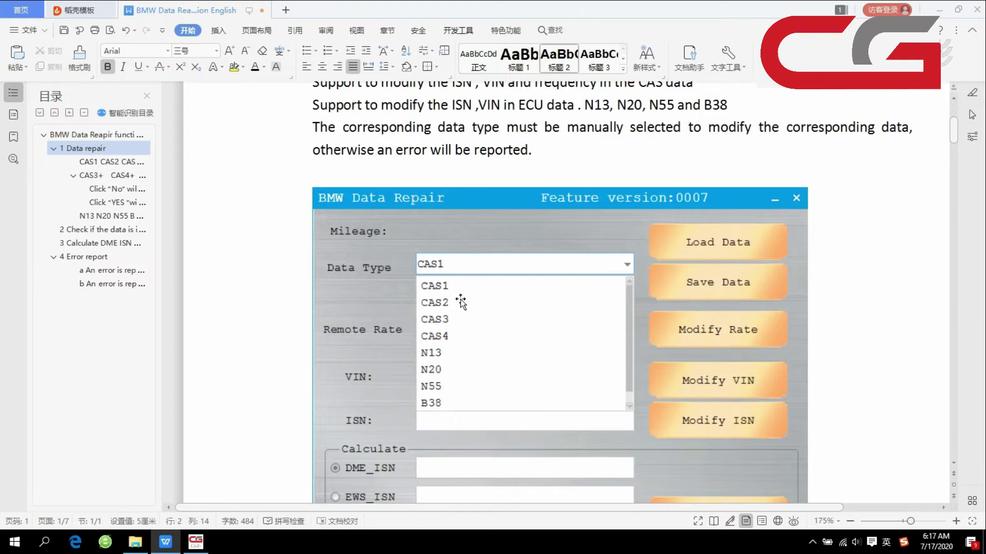
{"action": "scroll", "coordinate": [462, 342], "scroll_direction": "down", "scroll_amount": 9}
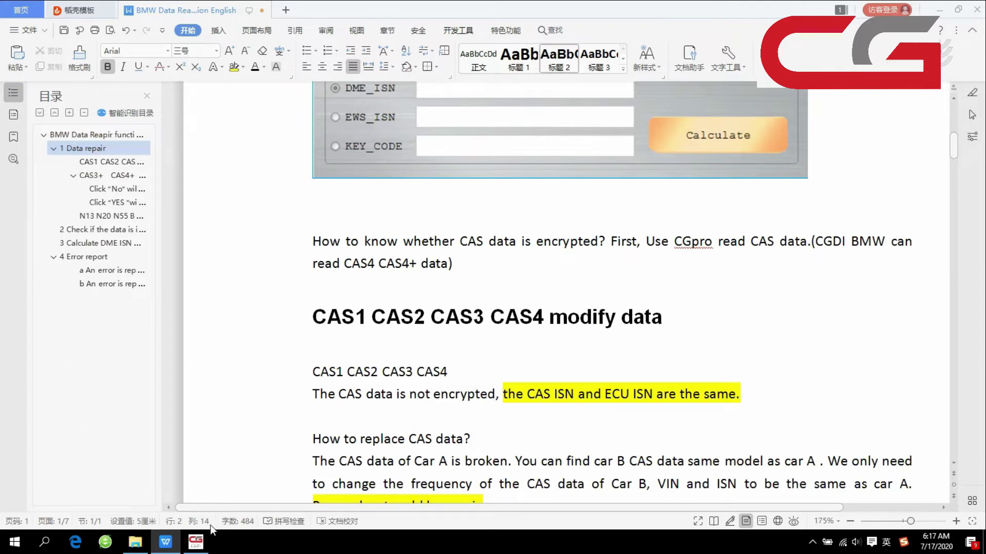
{"action": "scroll", "coordinate": [478, 358], "scroll_direction": "down", "scroll_amount": 4}
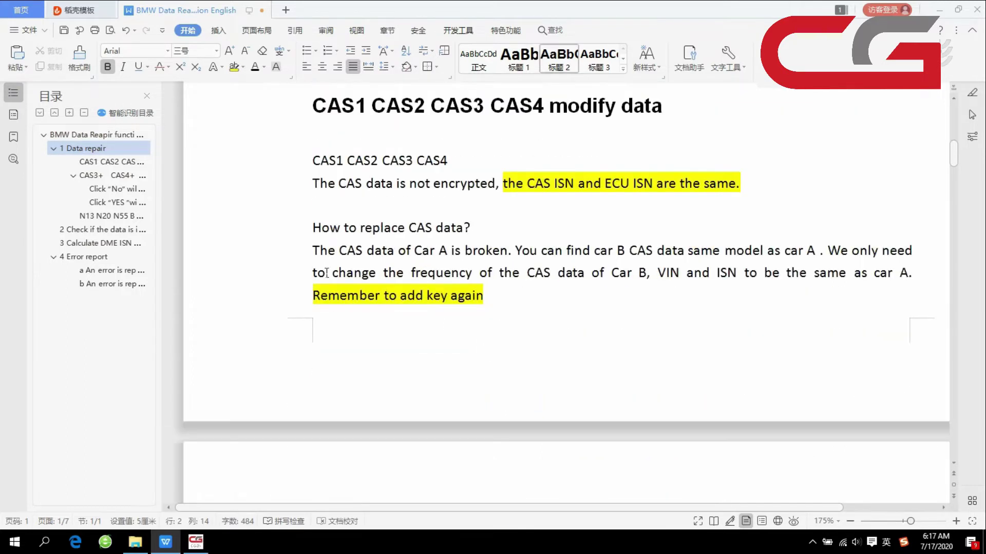
{"action": "left_click", "coordinate": [311, 228]}
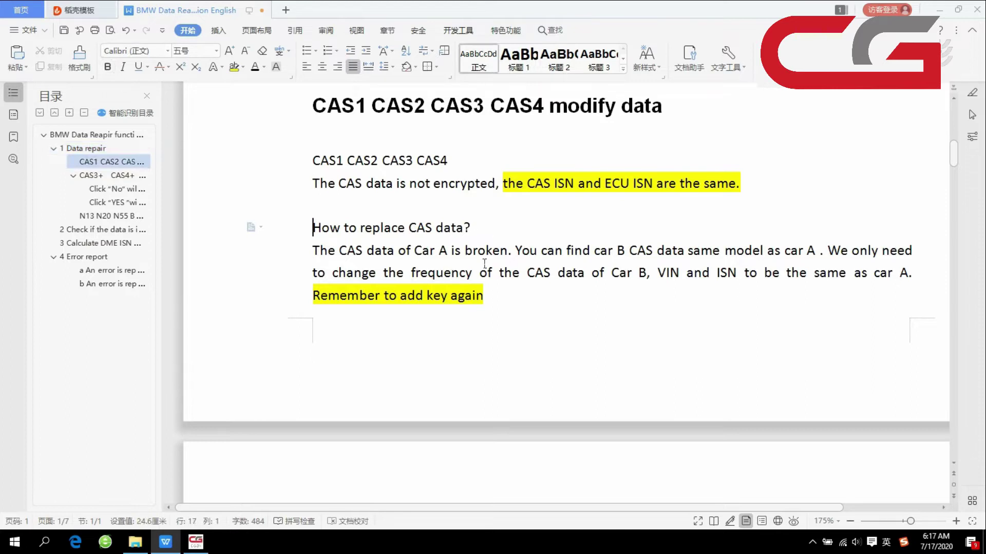
{"action": "left_click", "coordinate": [496, 302]}
{"action": "left_click", "coordinate": [314, 257]}
{"action": "mouse_move", "coordinate": [314, 257]}
{"action": "left_mouse_down"}
{"action": "mouse_move", "coordinate": [511, 269]}
{"action": "mouse_move", "coordinate": [493, 254]}
{"action": "mouse_move", "coordinate": [314, 256]}
{"action": "left_mouse_up"}
{"action": "left_click", "coordinate": [501, 255]}
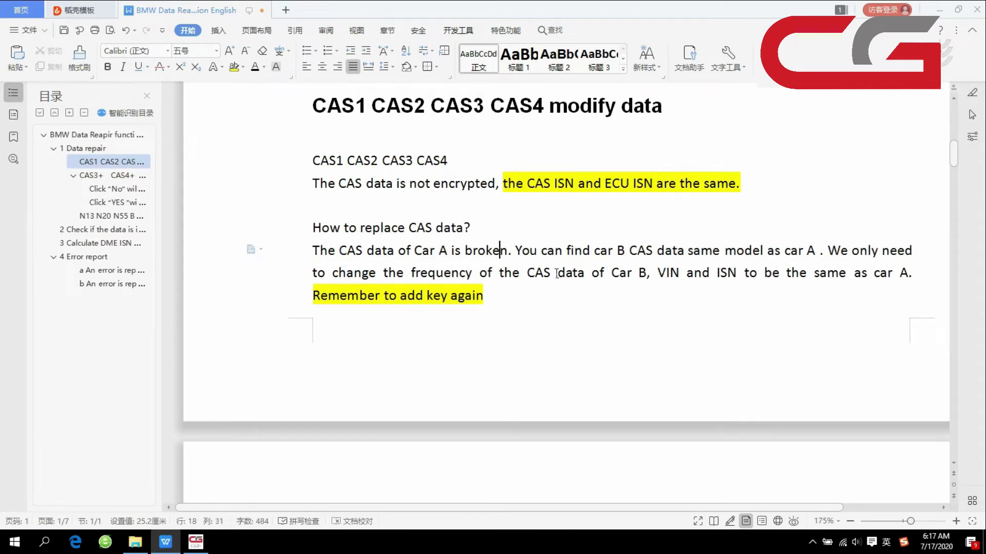
{"action": "scroll", "coordinate": [557, 273], "scroll_direction": "down", "scroll_amount": 1}
Bring the BMW Data Repair window forward and open its Data Type list
{"action": "mouse_move", "coordinate": [195, 541]}
{"action": "left_click", "coordinate": [211, 485]}
{"action": "left_click", "coordinate": [241, 81]}
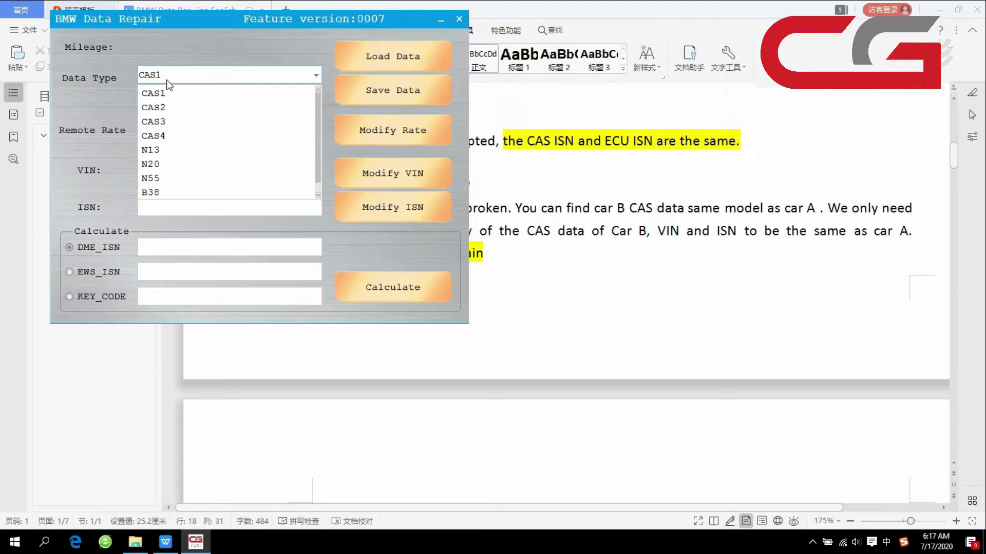
Set Data Type to CAS3 and load 'CAS3 0L01Y-EEPROM.bin', showing mileage 243383 and 315 MHz
{"action": "left_click", "coordinate": [172, 124]}
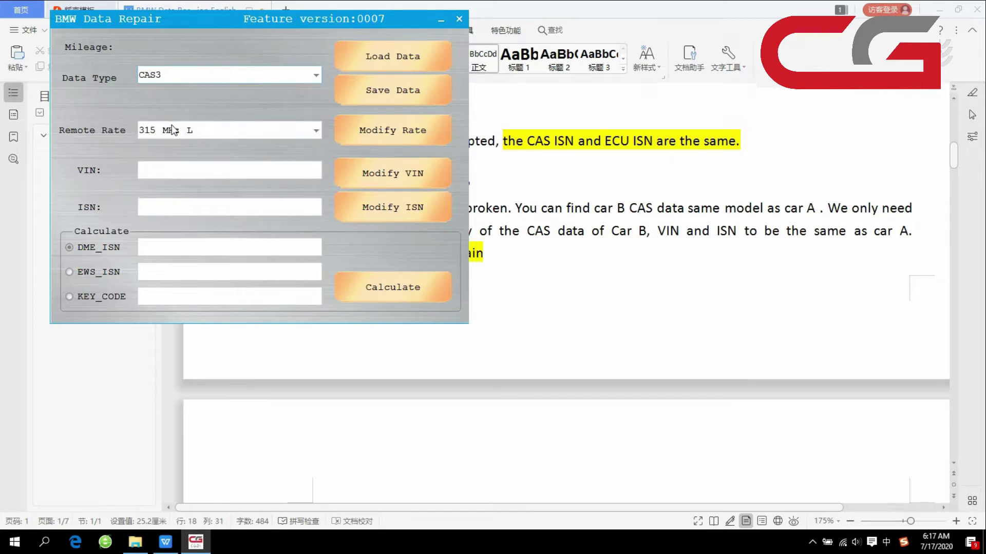
{"action": "left_click", "coordinate": [381, 60]}
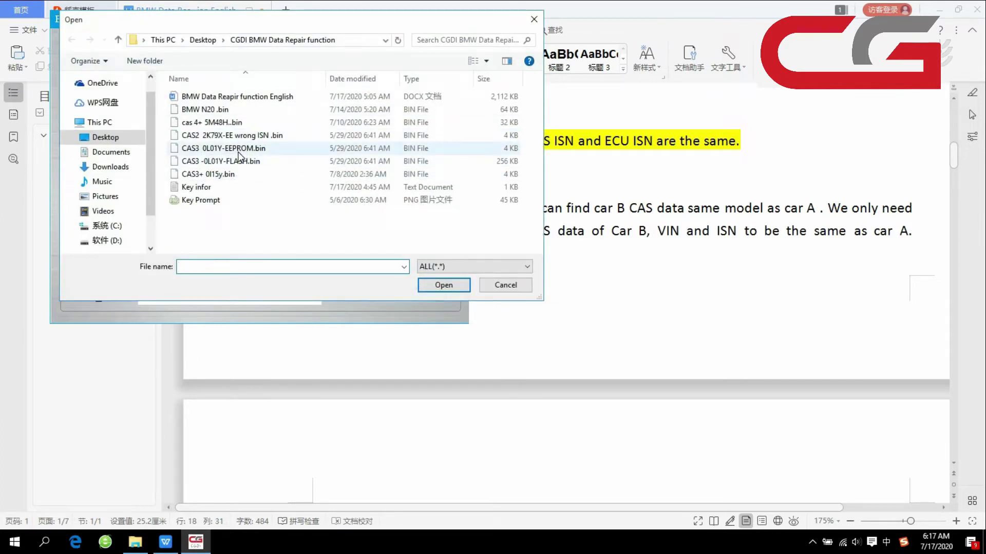
{"action": "left_click", "coordinate": [237, 153]}
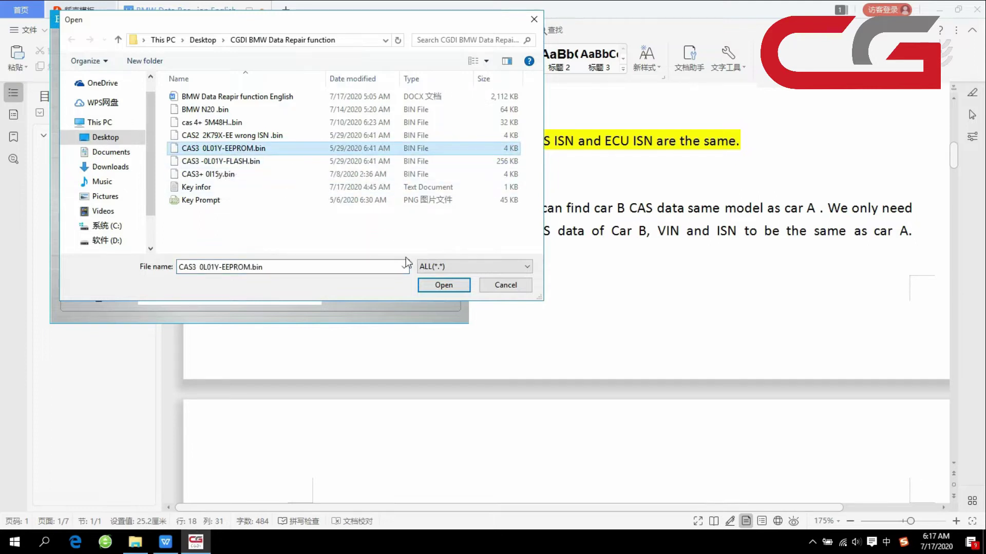
{"action": "left_click", "coordinate": [440, 284]}
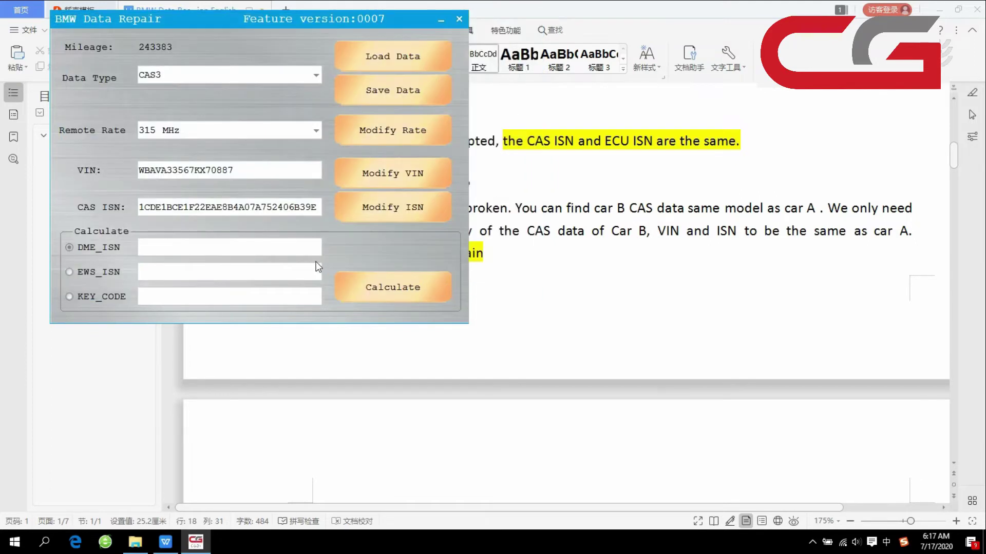
{"action": "left_click_drag", "start_coordinate": [224, 23], "coordinate": [196, 20]}
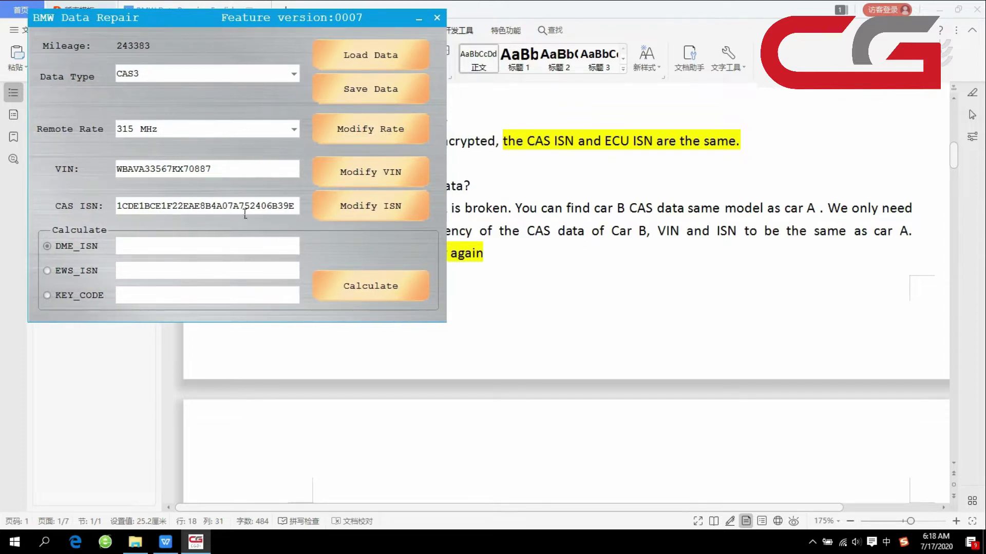
{"action": "left_click", "coordinate": [227, 172]}
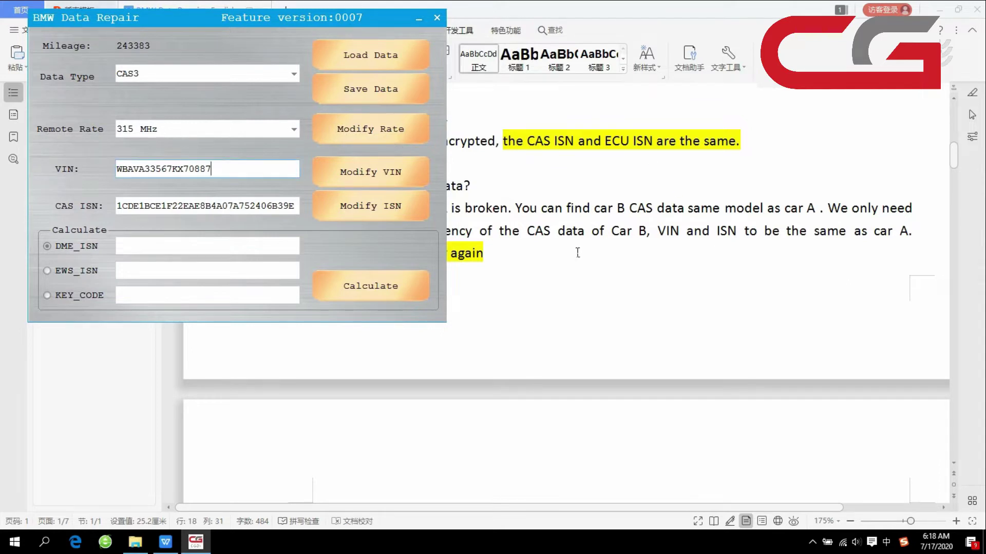
{"action": "left_click", "coordinate": [569, 250]}
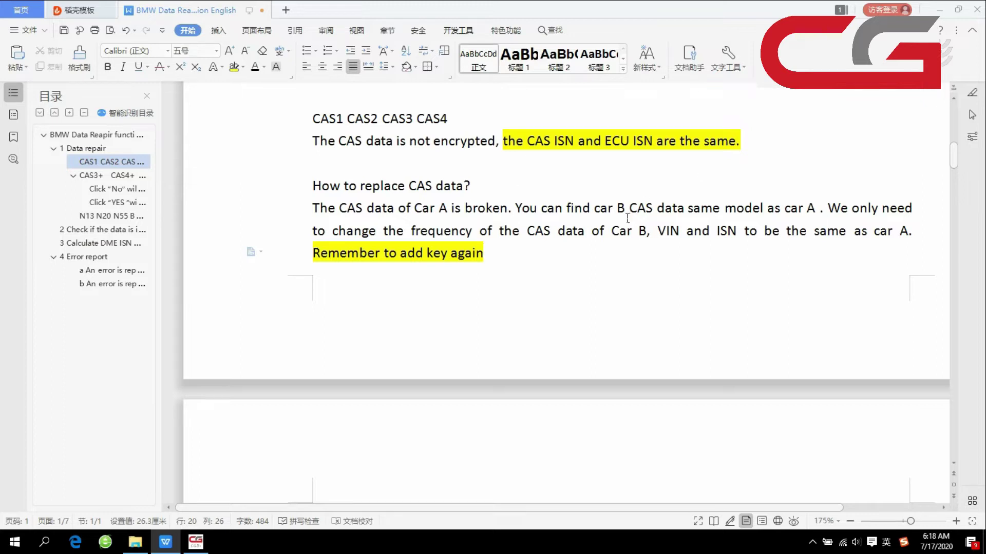
{"action": "left_click_drag", "start_coordinate": [618, 214], "coordinate": [682, 223]}
{"action": "left_click", "coordinate": [695, 210]}
{"action": "left_click", "coordinate": [719, 257]}
Replace the VIN's last digits with 1111
{"action": "left_click", "coordinate": [197, 543]}
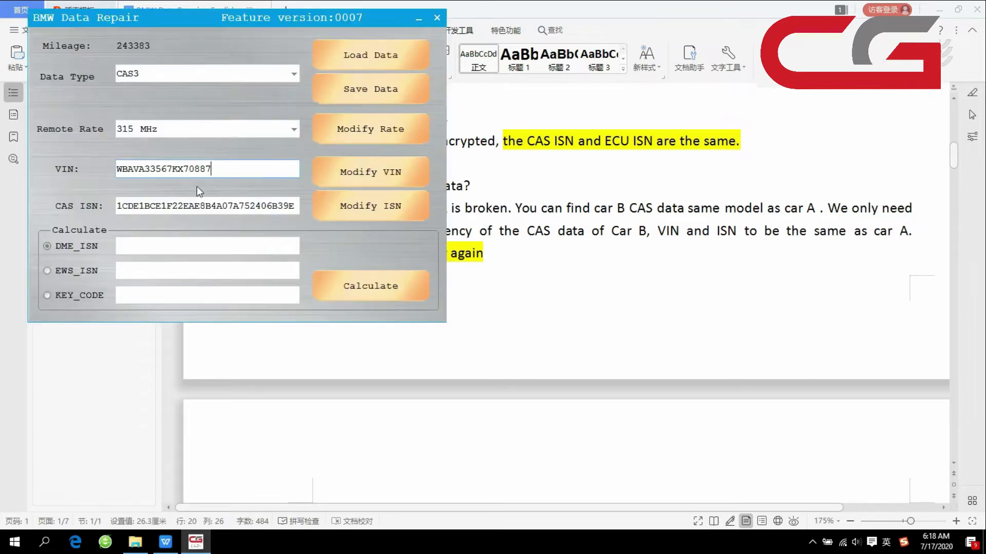
{"action": "left_click", "coordinate": [227, 178]}
{"action": "key", "text": "BackSpace"}
{"action": "key", "text": "BackSpace"}
{"action": "key", "text": "BackSpace"}
{"action": "key", "text": "BackSpace"}
{"action": "type", "text": "1111"}
Overwrite the CAS ISN's last six characters with 111121 and apply Modify ISN
{"action": "left_click_drag", "start_coordinate": [262, 207], "coordinate": [338, 211]}
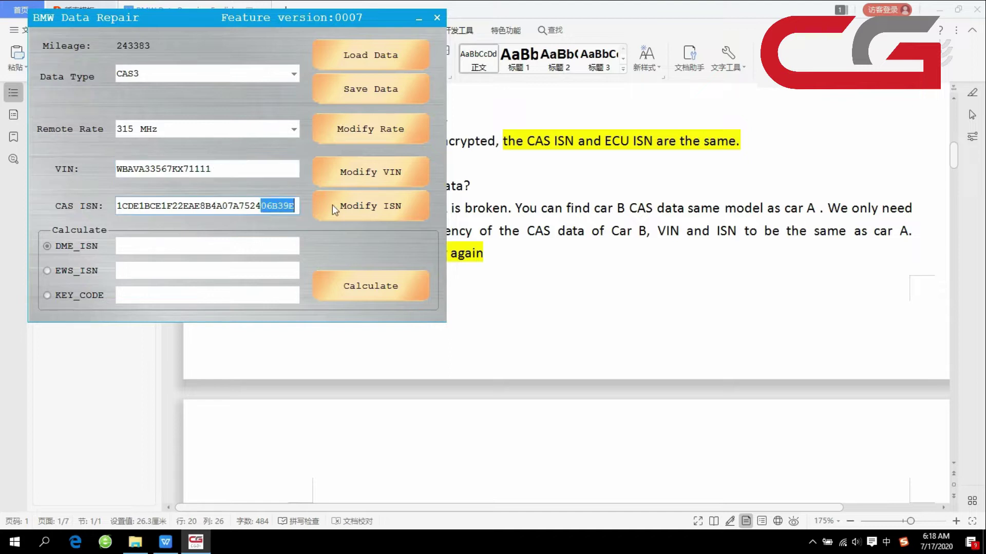
{"action": "type", "text": "111121"}
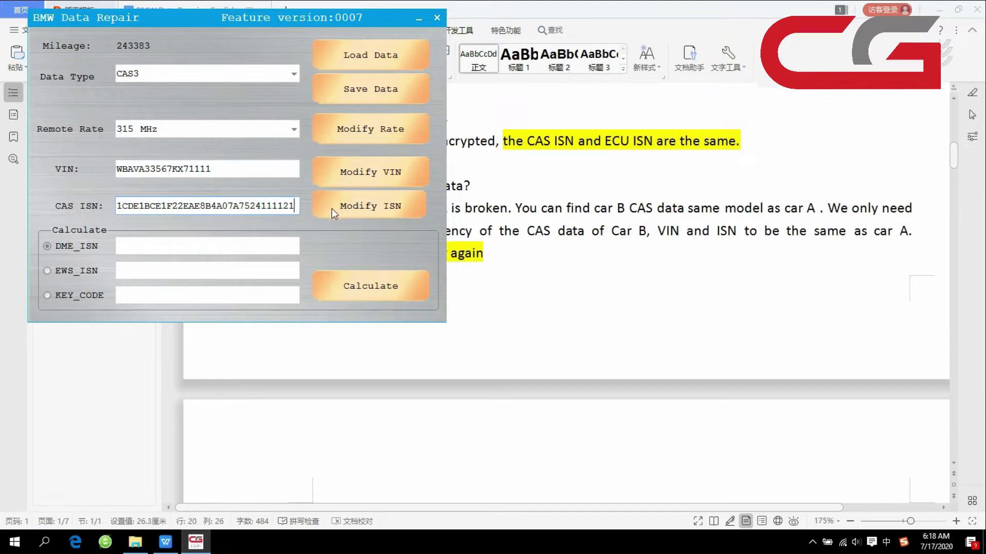
{"action": "left_click", "coordinate": [372, 211]}
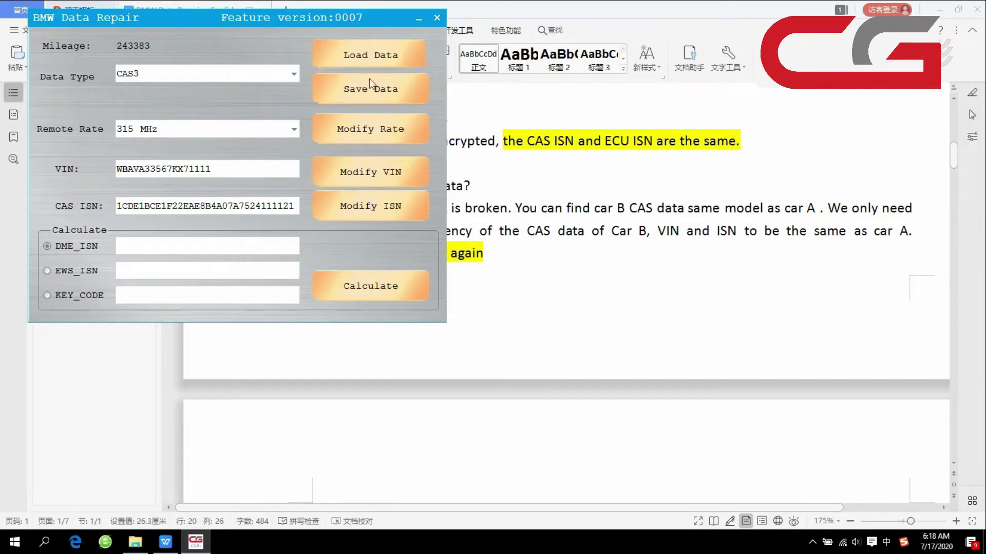
Save the modified data as 'CAS' inside a new Desktop folder named 111
{"action": "left_click", "coordinate": [376, 92]}
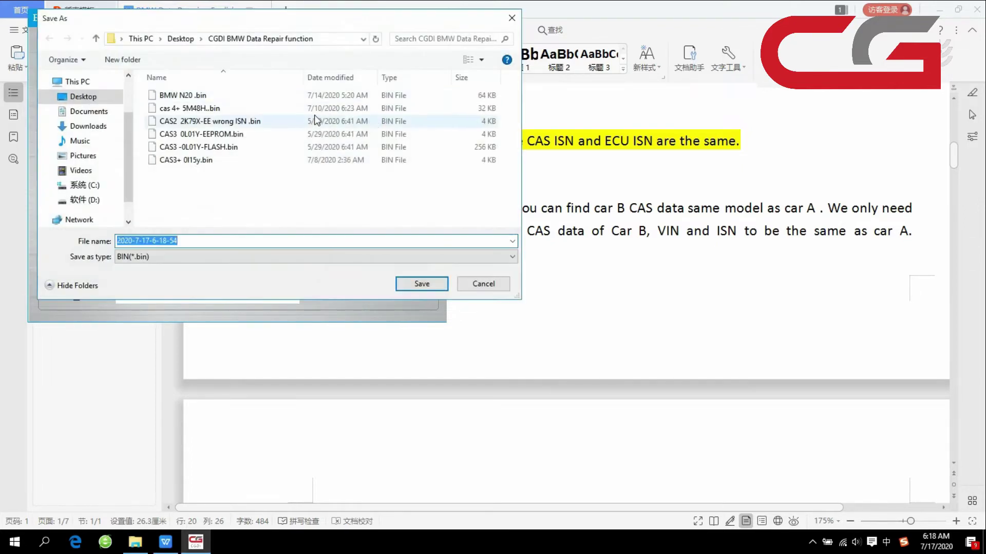
{"action": "left_click", "coordinate": [100, 100]}
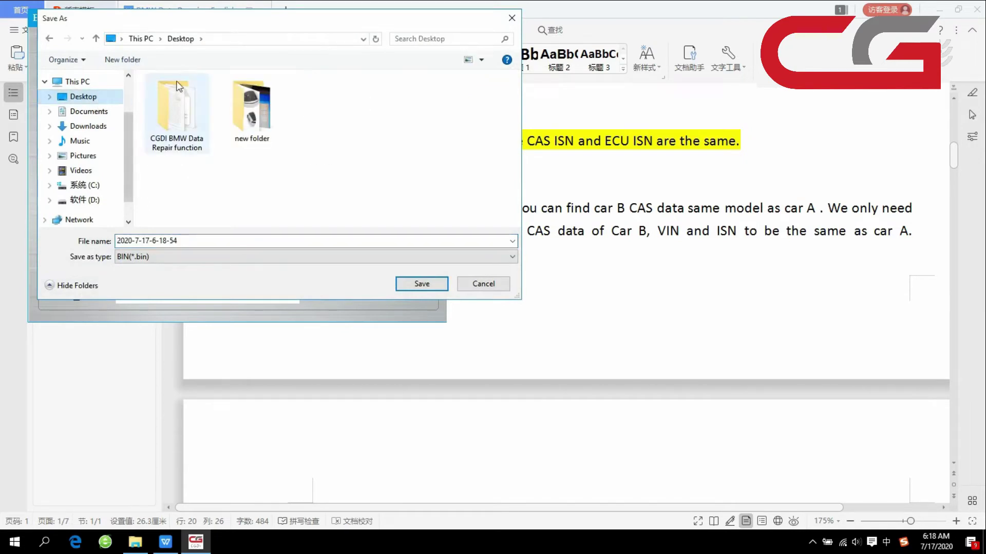
{"action": "left_click", "coordinate": [123, 60]}
{"action": "type", "text": "111"}
{"action": "double_click", "coordinate": [328, 119]}
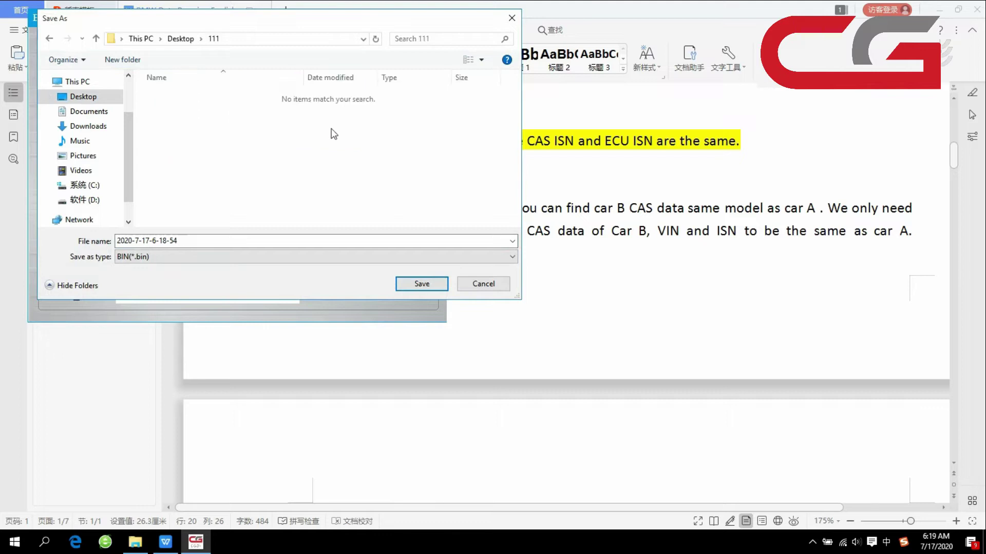
{"action": "left_click", "coordinate": [266, 245]}
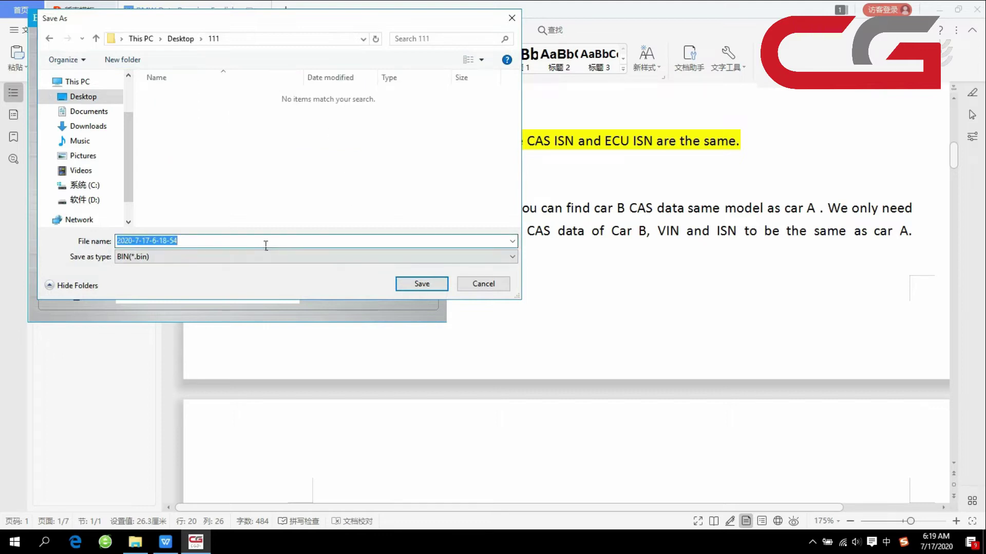
{"action": "type", "text": "CAS3"}
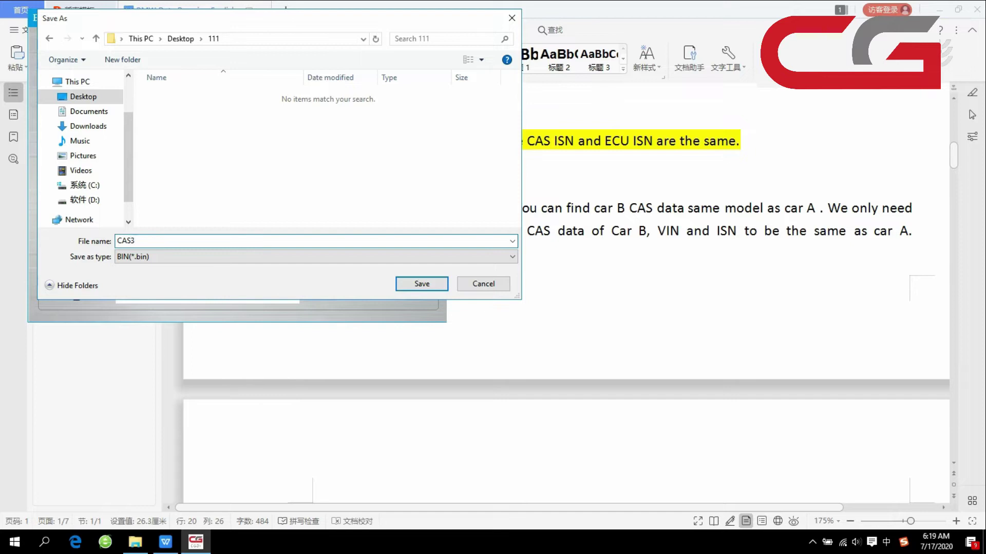
{"action": "key", "text": "Return"}
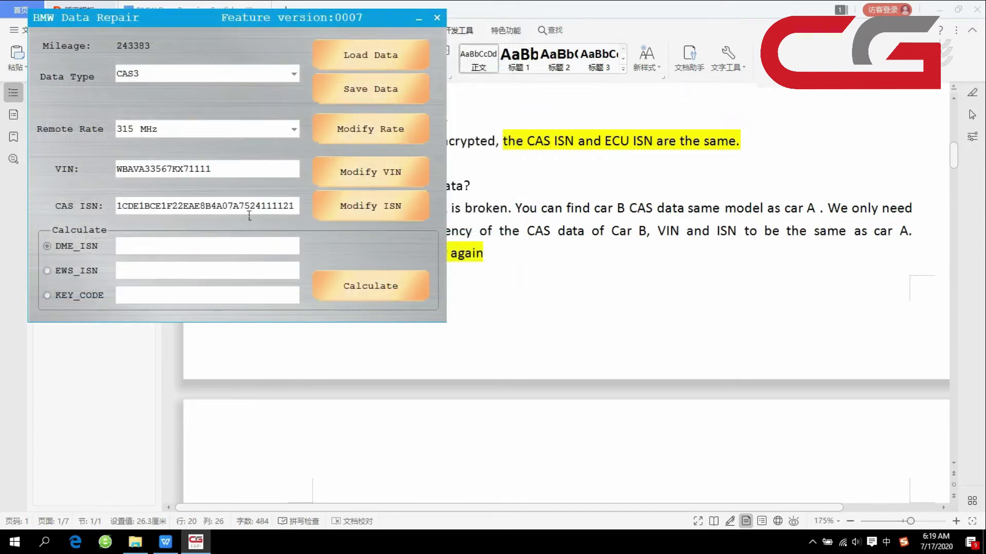
Reload 111\CAS3.bin to confirm the VIN now ends in 71111
{"action": "left_click_drag", "start_coordinate": [188, 169], "coordinate": [222, 171]}
{"action": "left_click", "coordinate": [366, 57]}
{"action": "left_click", "coordinate": [249, 96]}
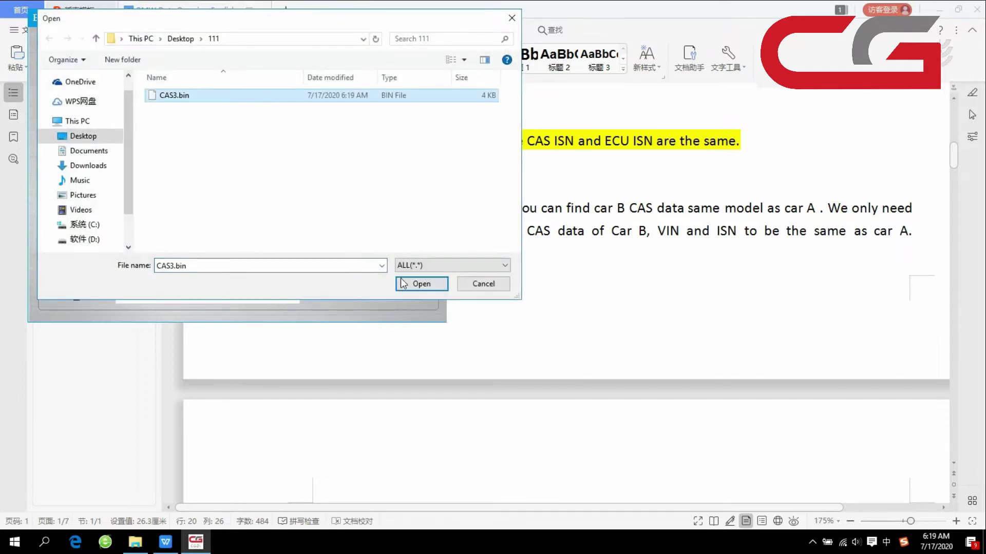
{"action": "left_click", "coordinate": [399, 282]}
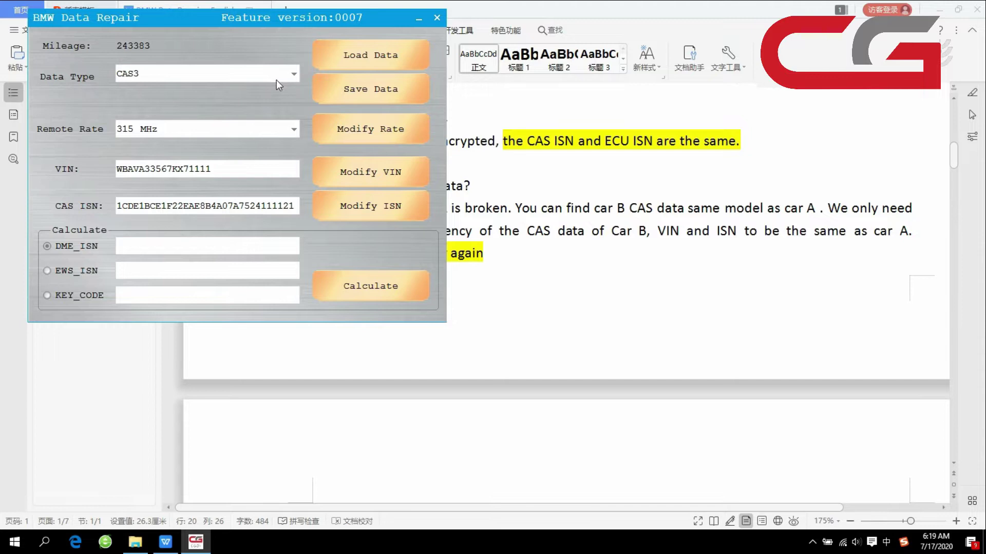
Scroll the manual to its 'CAS3+ CAS4+ modify data' section on encrypted data
{"action": "left_click", "coordinate": [584, 296]}
{"action": "scroll", "coordinate": [574, 291], "scroll_direction": "down", "scroll_amount": 3}
{"action": "scroll", "coordinate": [574, 292], "scroll_direction": "down", "scroll_amount": 8}
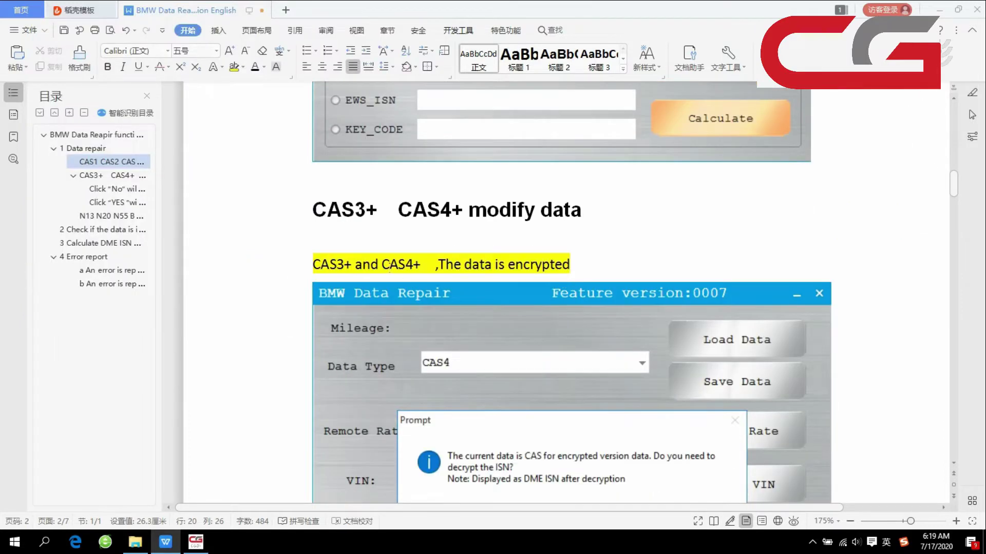
{"action": "scroll", "coordinate": [534, 272], "scroll_direction": "down", "scroll_amount": 5}
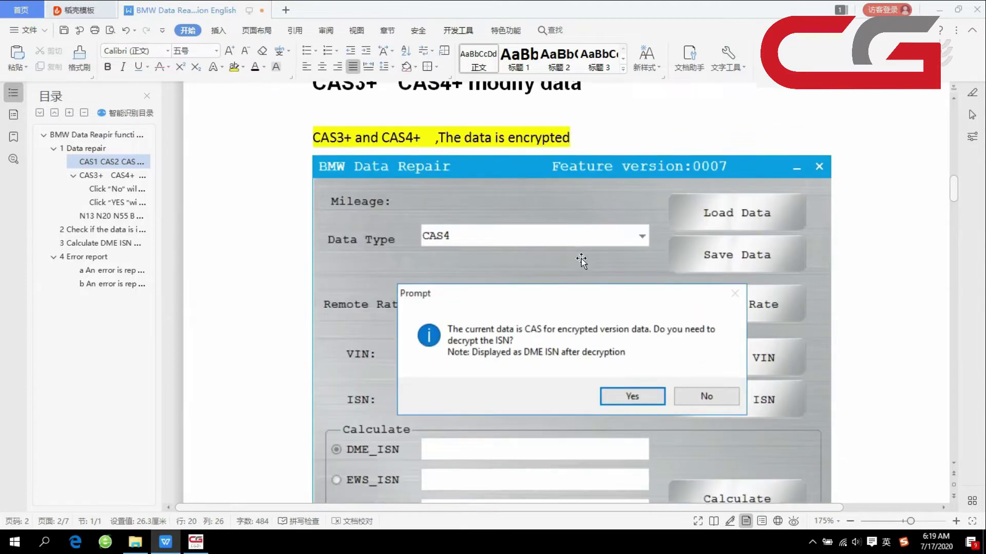
Switch the BMW Data Repair Data Type to CAS4
{"action": "left_click", "coordinate": [200, 543]}
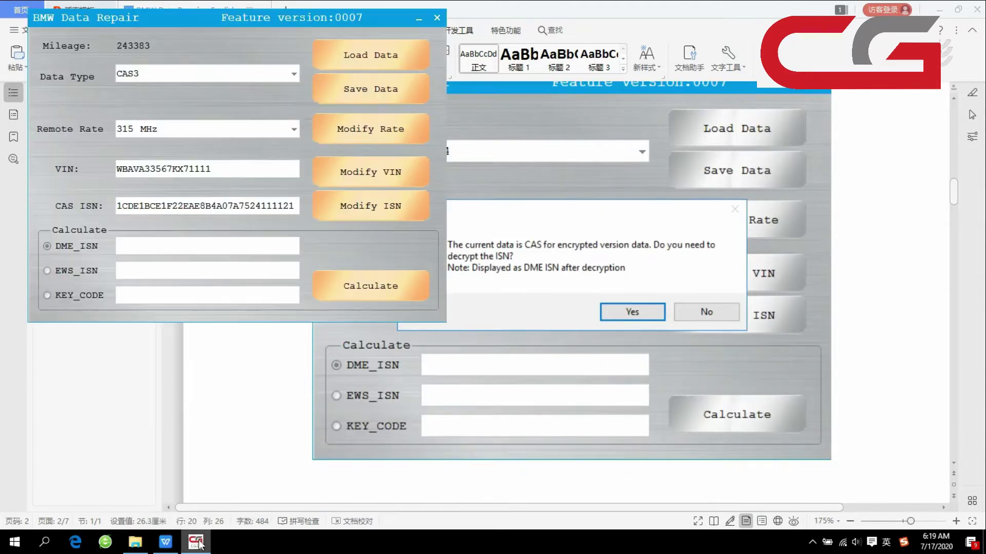
{"action": "left_click", "coordinate": [171, 79]}
{"action": "left_click", "coordinate": [171, 92]}
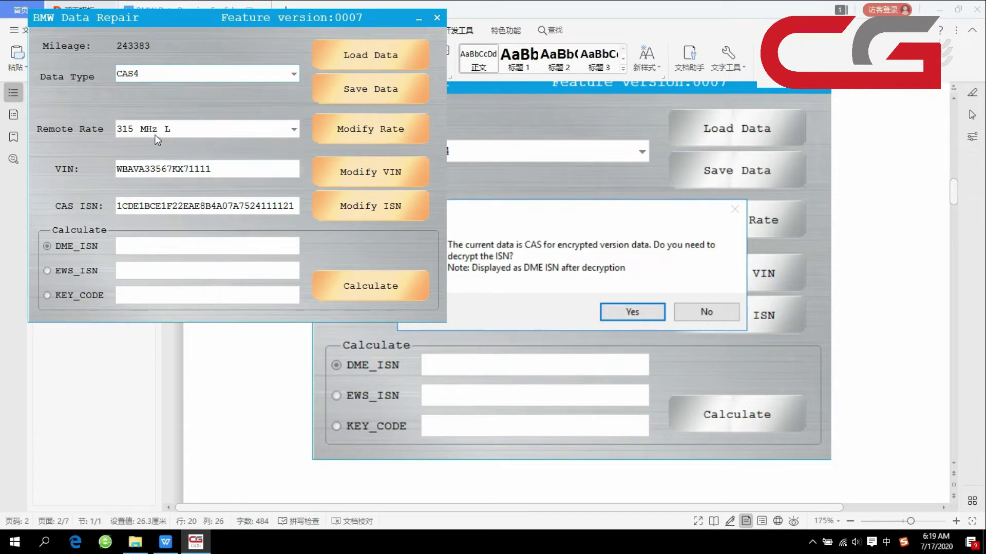
Load 'cas 4+ 5M48H..bin' from the Data Repair function folder, declining ISN decryption
{"action": "left_click", "coordinate": [400, 57]}
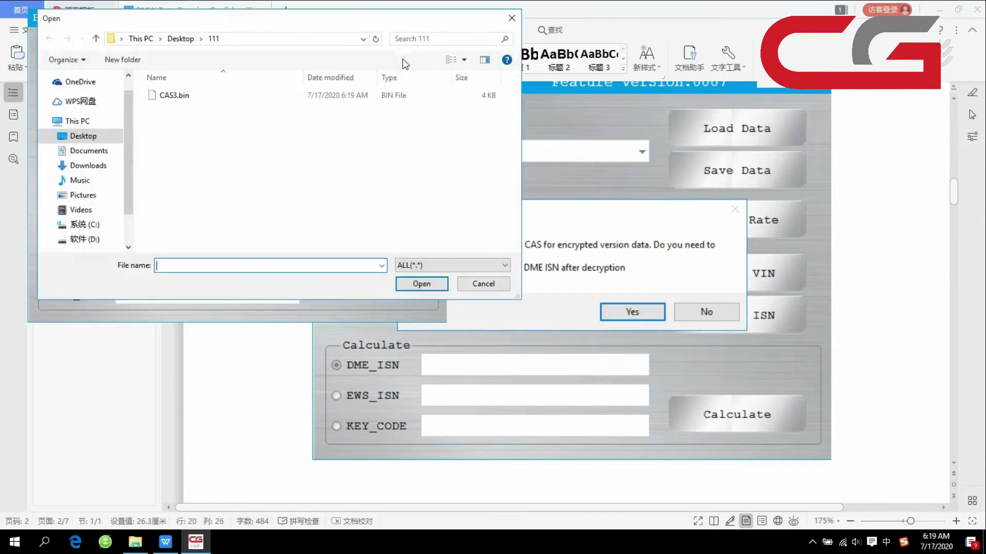
{"action": "left_click", "coordinate": [181, 39]}
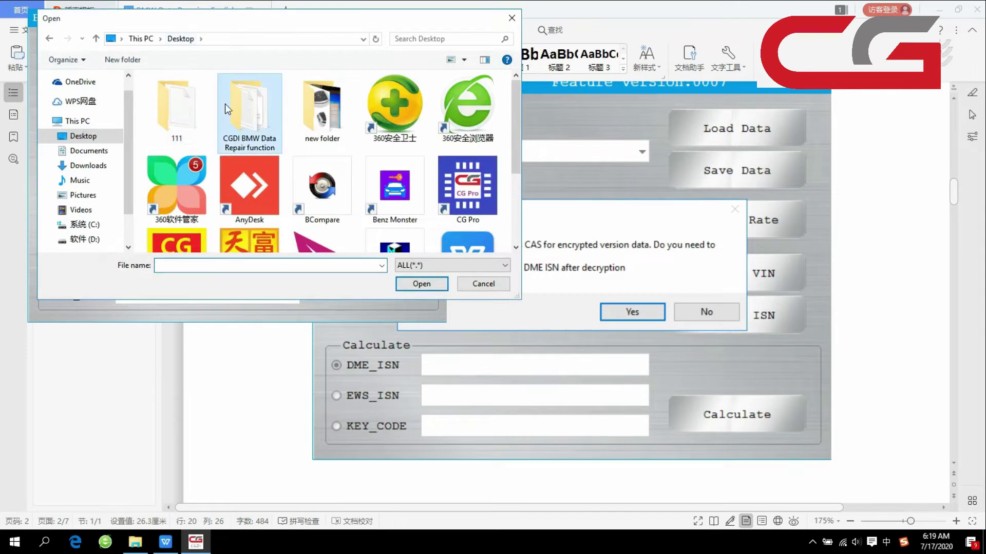
{"action": "double_click", "coordinate": [246, 111]}
{"action": "left_click", "coordinate": [207, 122]}
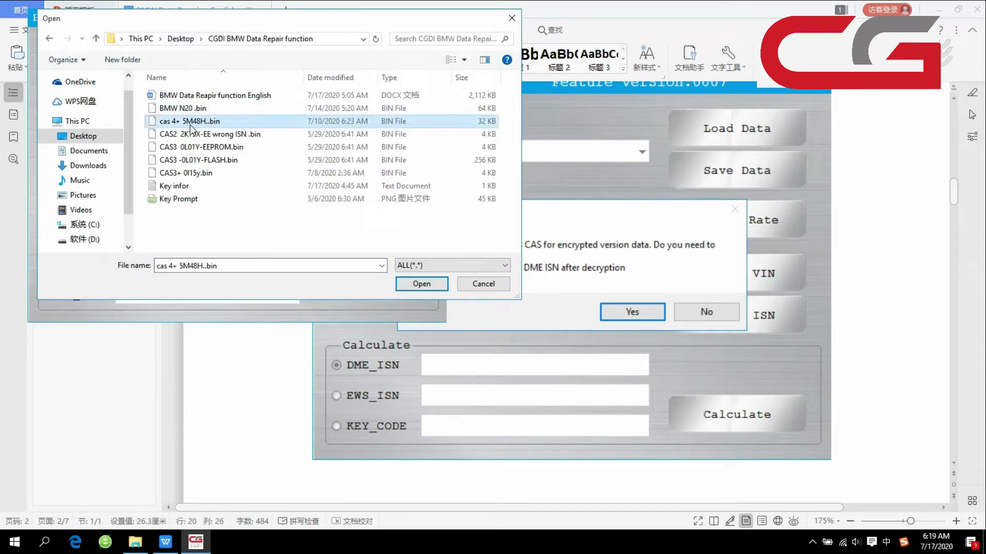
{"action": "left_click", "coordinate": [421, 284]}
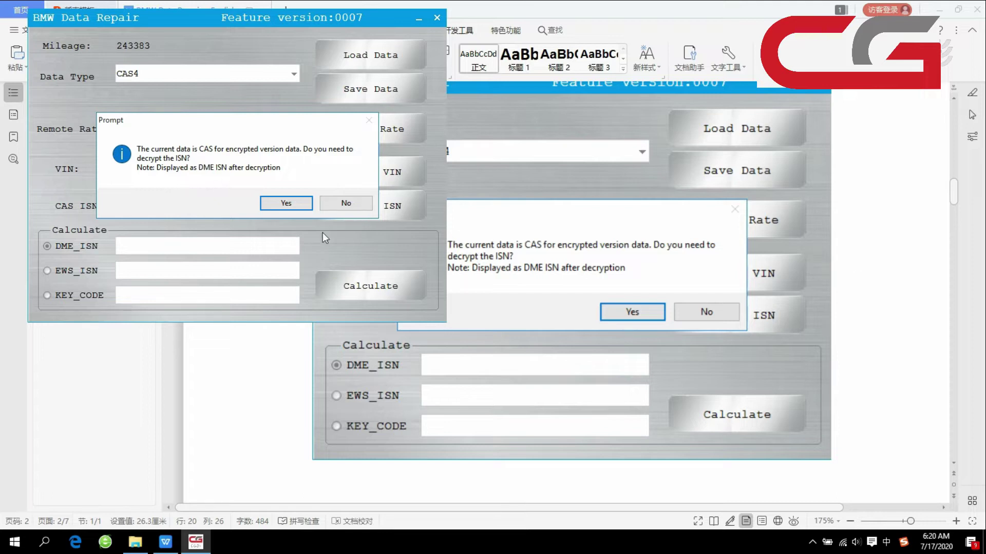
{"action": "left_click", "coordinate": [345, 203]}
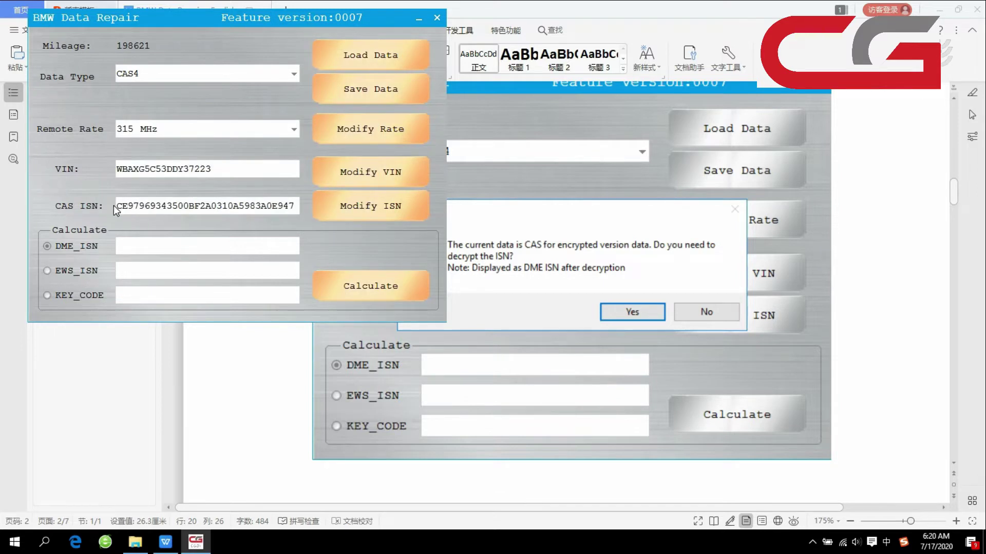
{"action": "left_click", "coordinate": [842, 304]}
Scroll the manual to the 'Click YES will show you ECU ISN' section on the key synchronization code
{"action": "scroll", "coordinate": [842, 304], "scroll_direction": "down", "scroll_amount": 10}
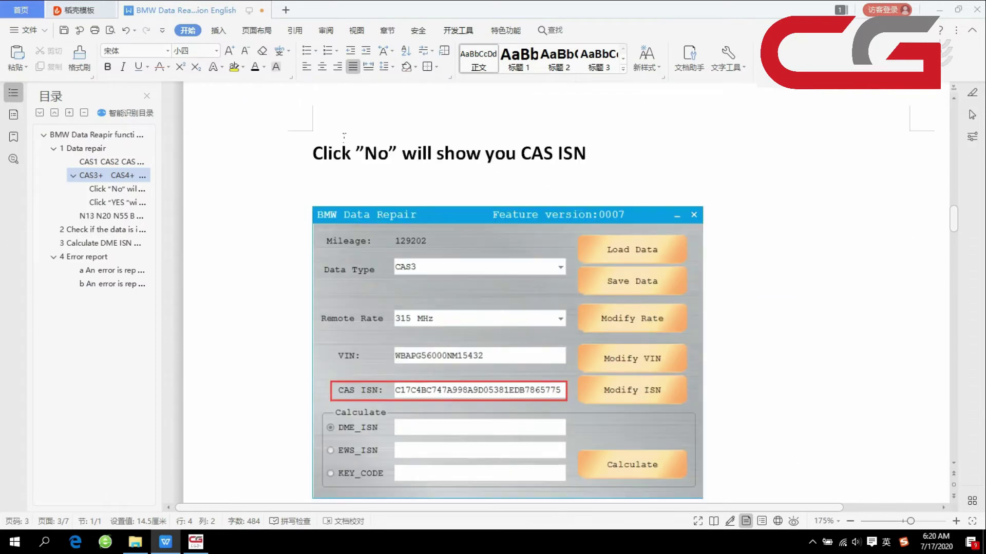
{"action": "scroll", "coordinate": [542, 176], "scroll_direction": "down", "scroll_amount": 4}
{"action": "scroll", "coordinate": [341, 122], "scroll_direction": "up", "scroll_amount": 3}
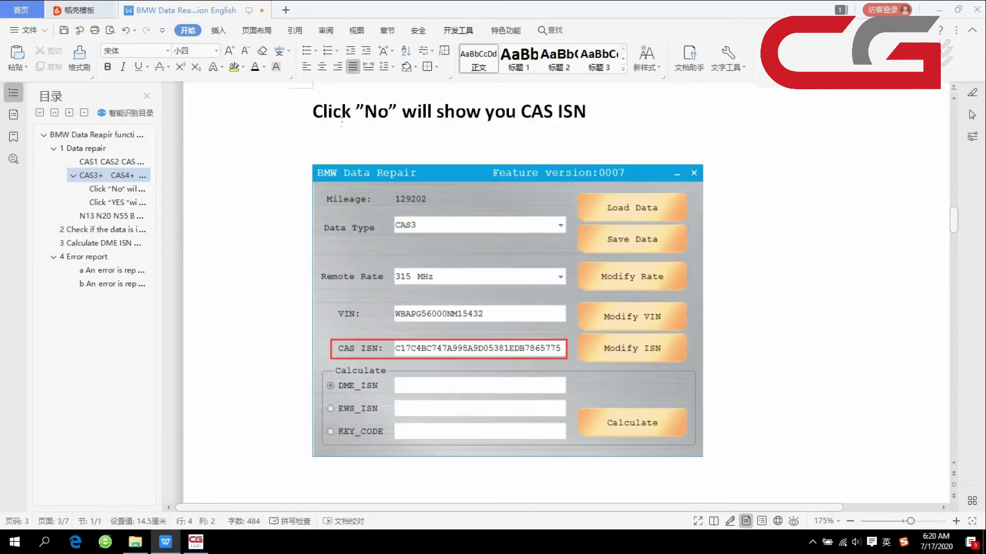
{"action": "scroll", "coordinate": [603, 125], "scroll_direction": "down", "scroll_amount": 5}
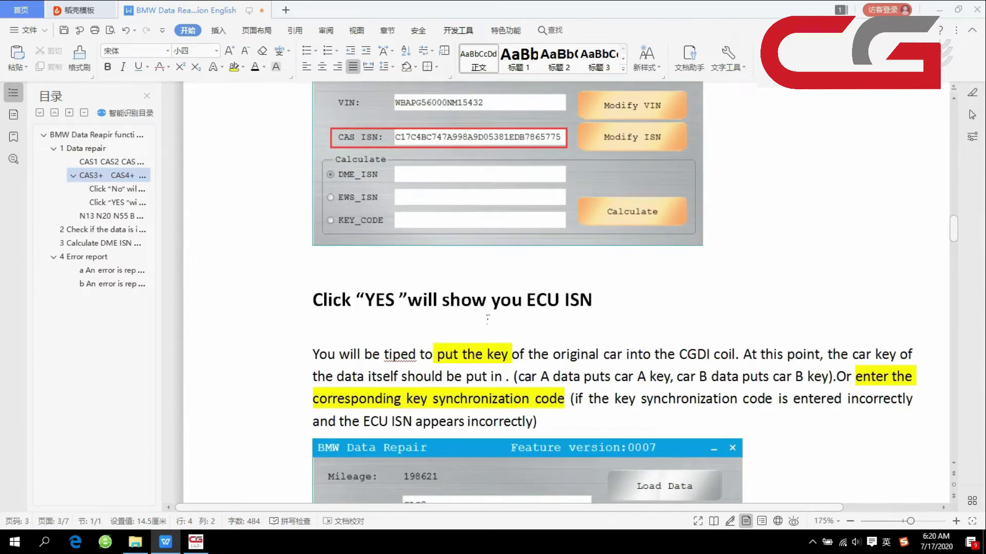
{"action": "left_click", "coordinate": [608, 303]}
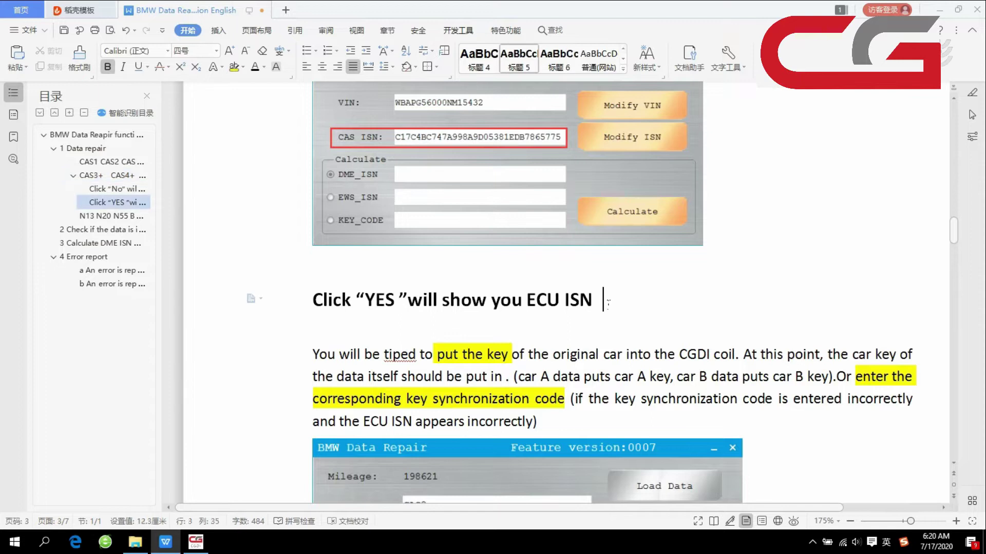
{"action": "scroll", "coordinate": [615, 305], "scroll_direction": "down", "scroll_amount": 3}
{"action": "left_click", "coordinate": [564, 272]}
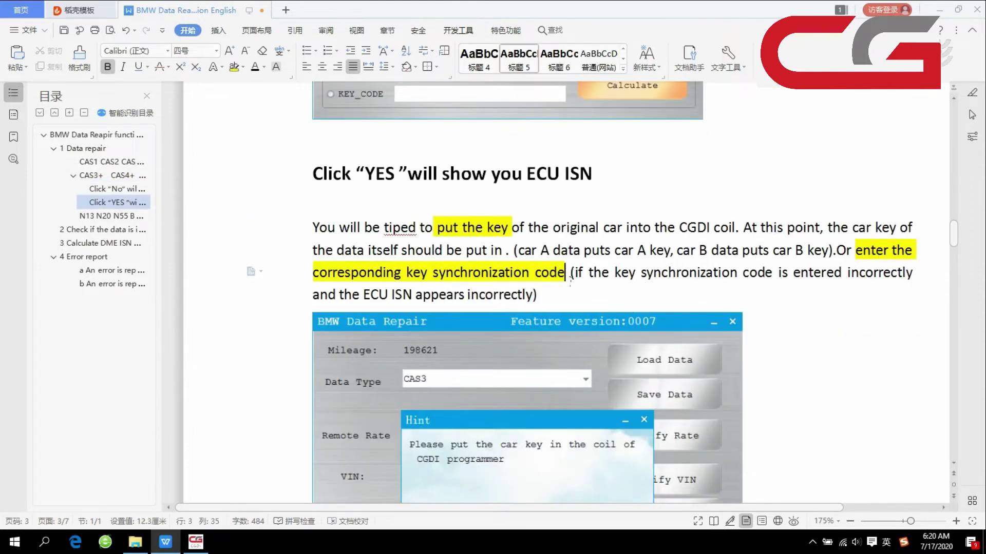
Reload cas 4+ 5M48H..bin in BMW Data Repair and accept decrypting the ISN
{"action": "left_click", "coordinate": [196, 542]}
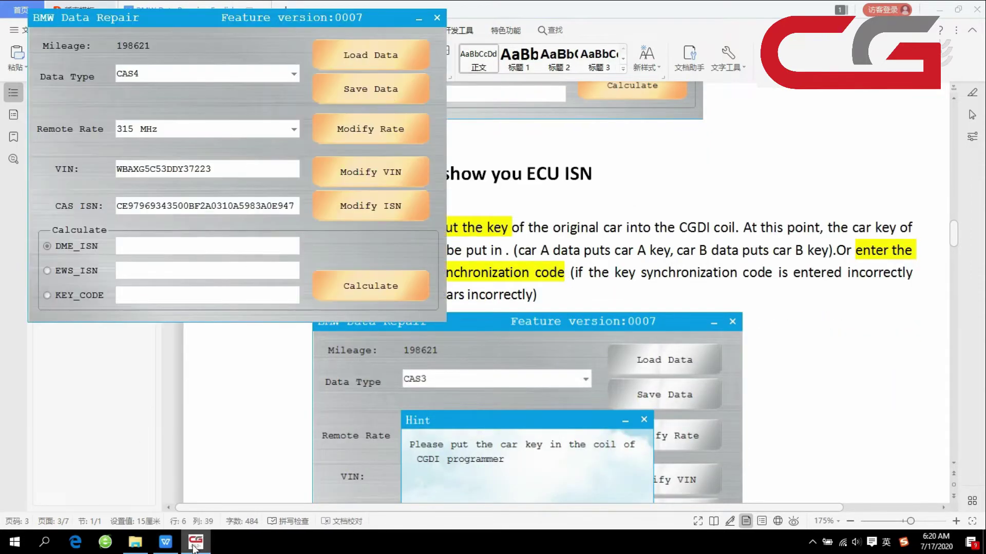
{"action": "left_click", "coordinate": [388, 65]}
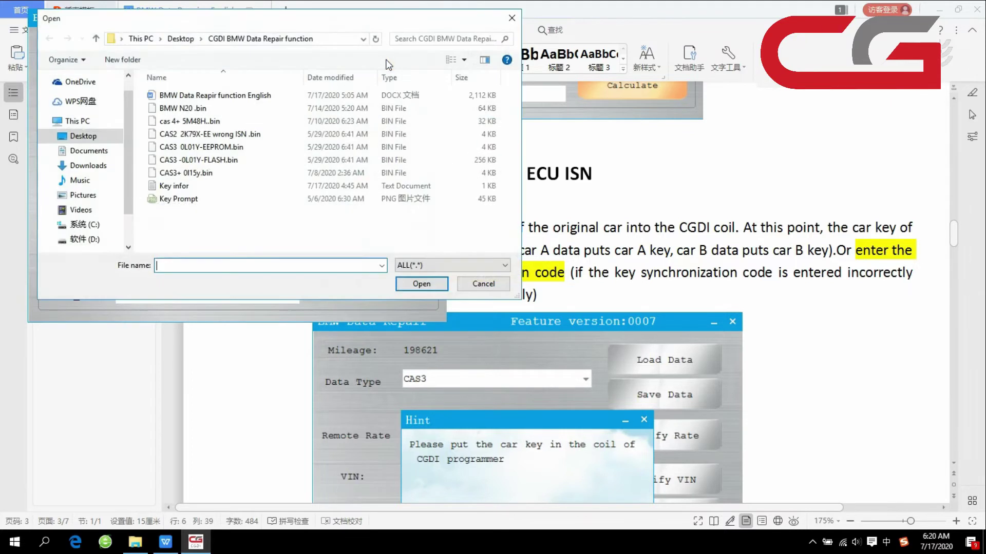
{"action": "left_click", "coordinate": [186, 121]}
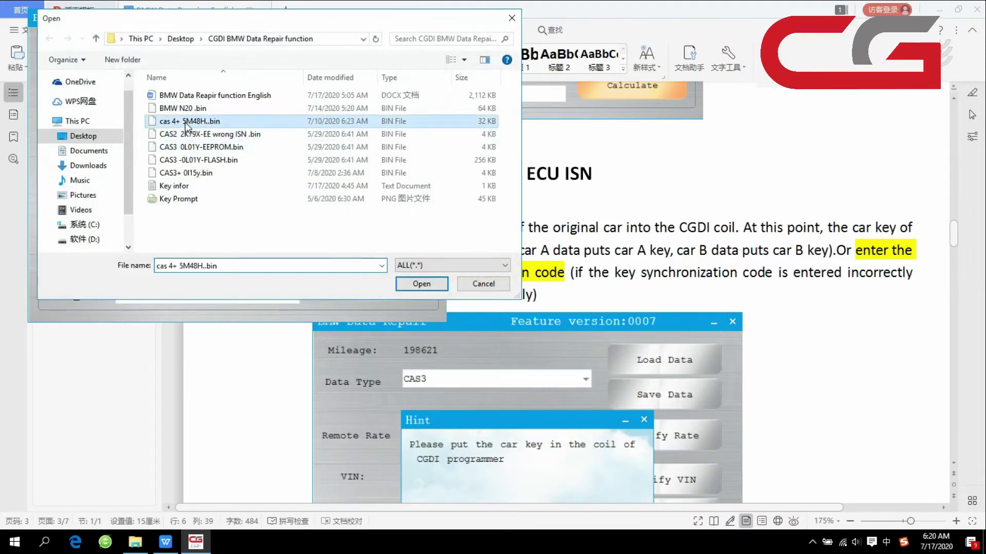
{"action": "left_click", "coordinate": [421, 284]}
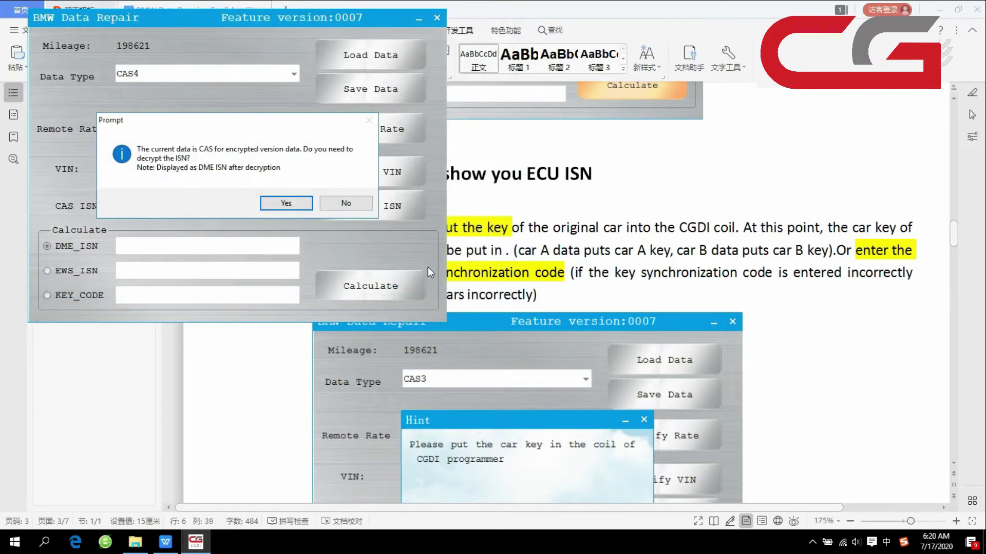
{"action": "left_click", "coordinate": [286, 203]}
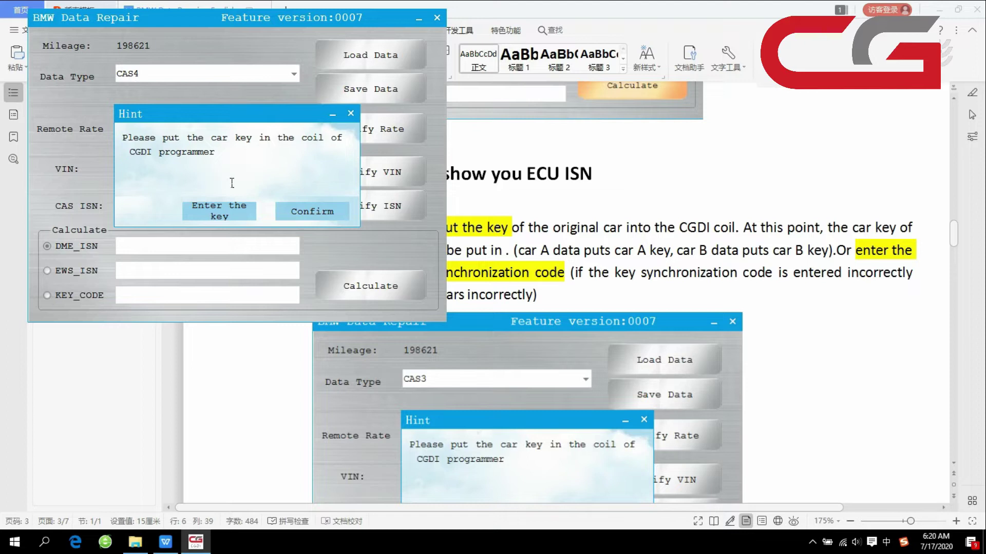
Enter the original key data to decrypt the DME ISN, then return to the manual
{"action": "left_click", "coordinate": [221, 210]}
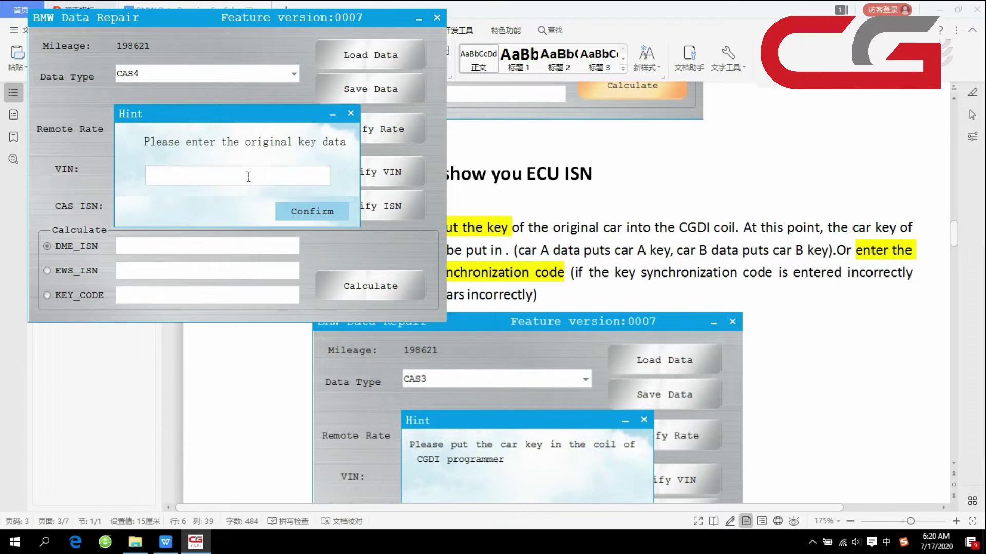
{"action": "left_click", "coordinate": [229, 184]}
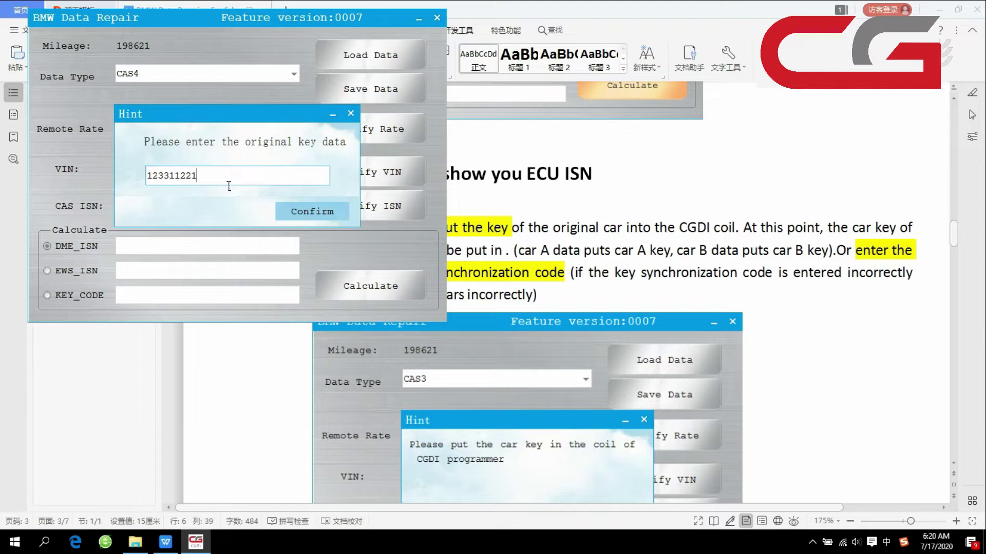
{"action": "left_click", "coordinate": [287, 210]}
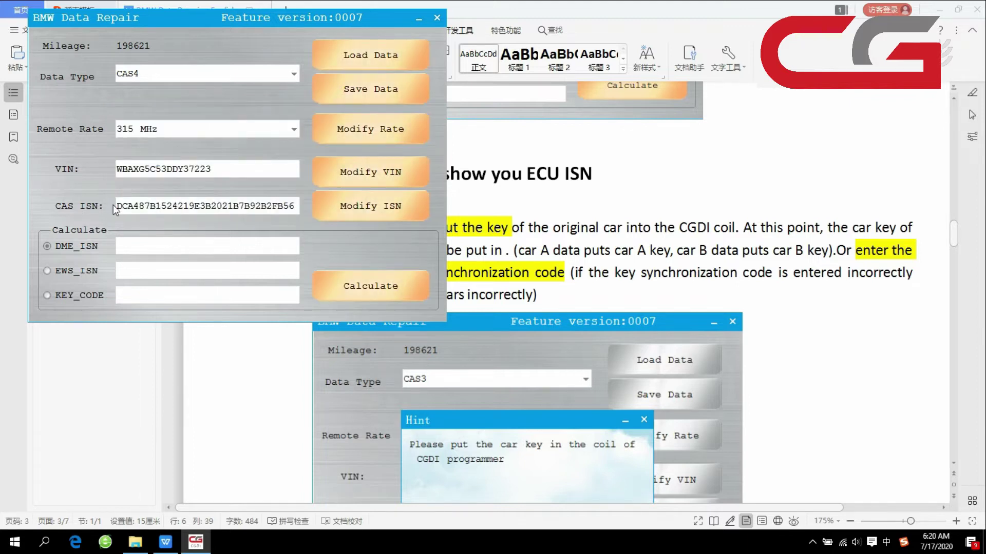
{"action": "left_click_drag", "start_coordinate": [116, 206], "coordinate": [280, 235]}
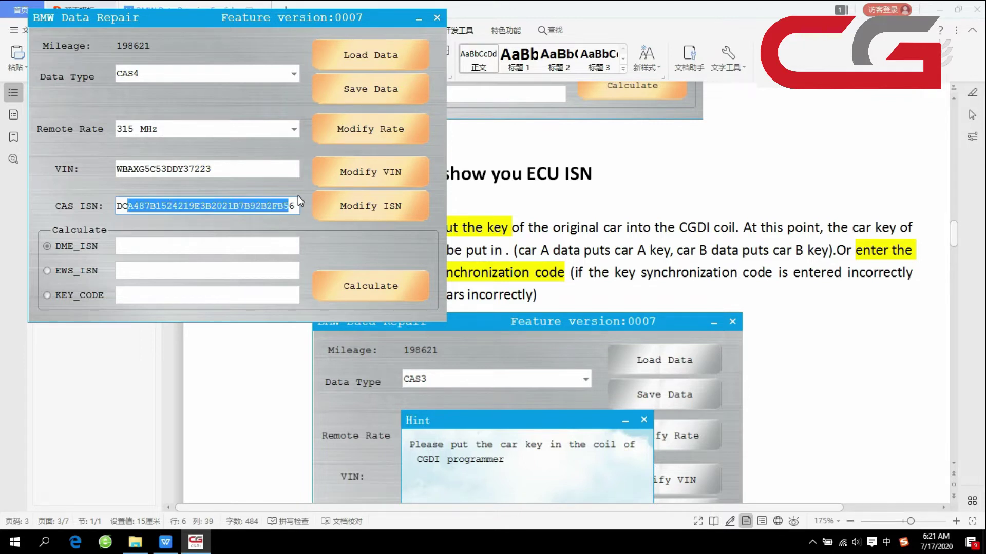
{"action": "left_click", "coordinate": [589, 305]}
Scroll to 'How to replace encrypted CAS data?' and open the Data Repair function folder with Key Prompt selected
{"action": "scroll", "coordinate": [588, 305], "scroll_direction": "down", "scroll_amount": 10}
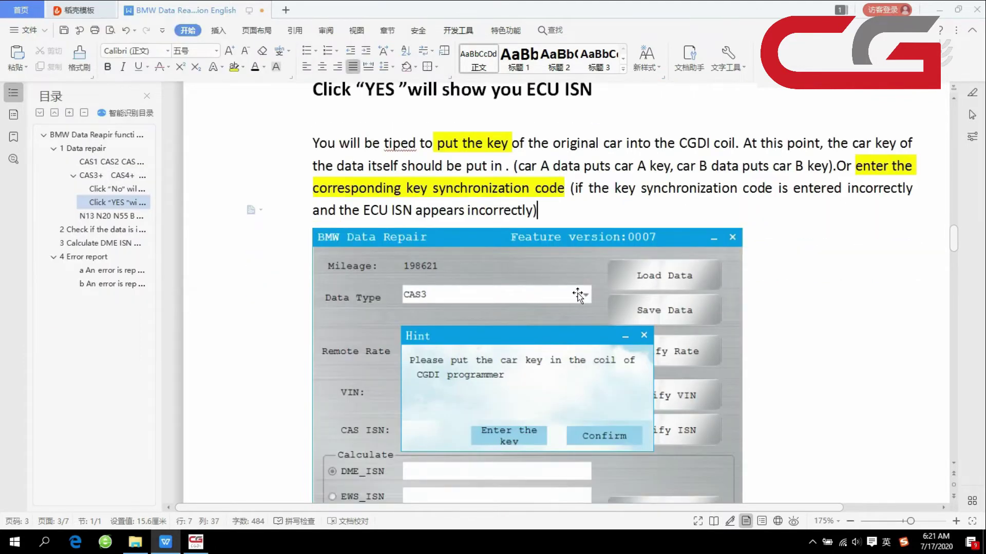
{"action": "scroll", "coordinate": [578, 293], "scroll_direction": "down", "scroll_amount": 10}
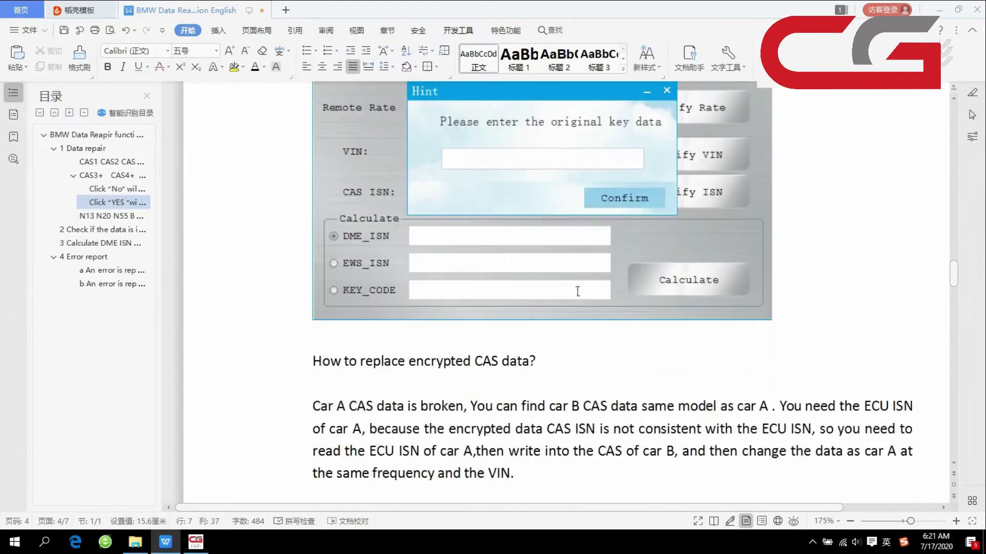
{"action": "left_click_drag", "start_coordinate": [319, 307], "coordinate": [799, 367]}
{"action": "left_click", "coordinate": [799, 368]}
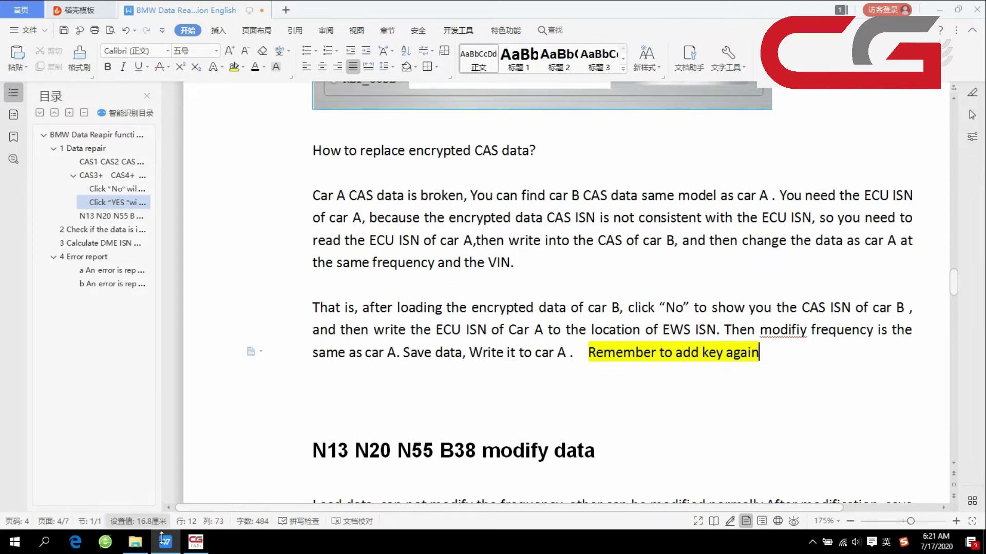
{"action": "left_click", "coordinate": [135, 542]}
{"action": "left_click", "coordinate": [655, 258]}
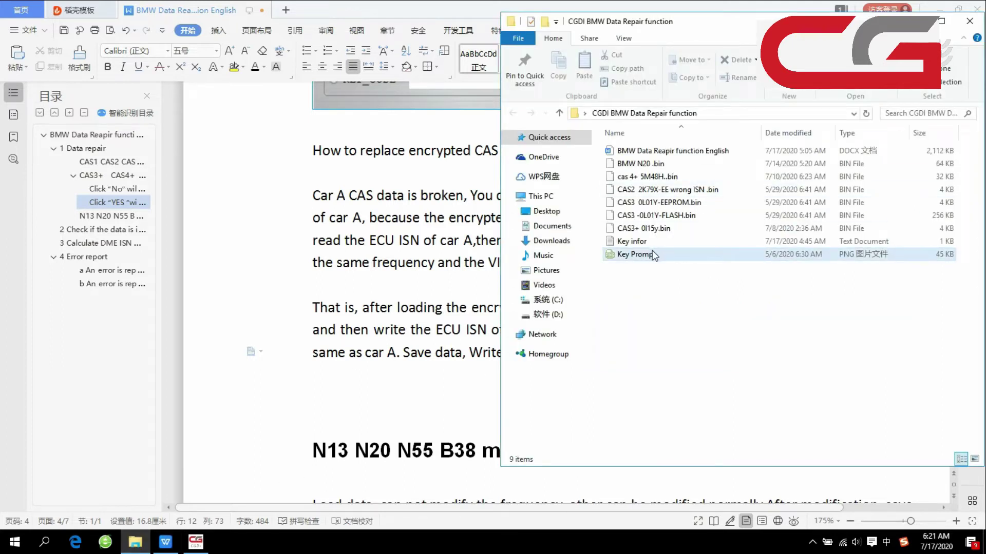
Open Key Prompt.png and enlarge it to read the password, ISN and key sync code lines
{"action": "double_click", "coordinate": [652, 255]}
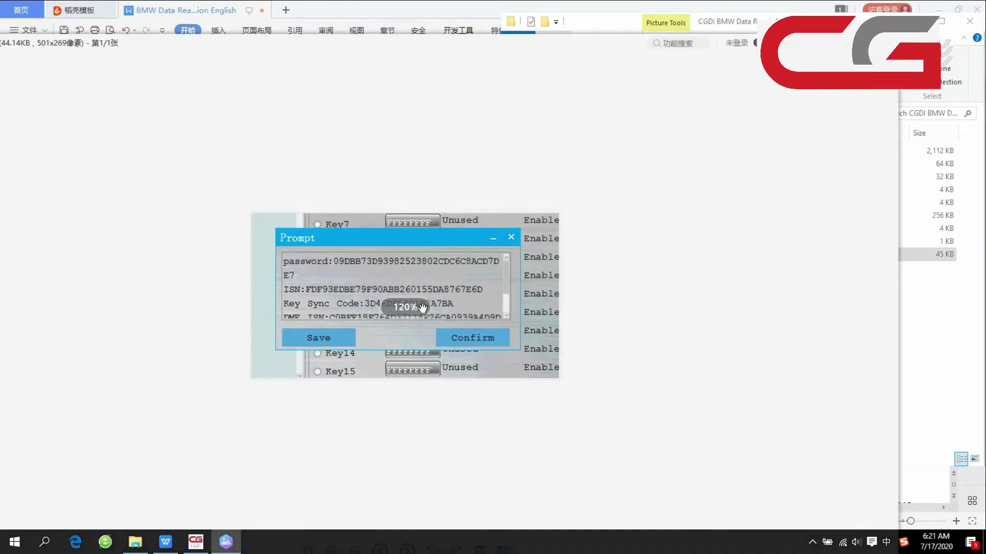
{"action": "scroll", "coordinate": [422, 307], "scroll_direction": "up", "scroll_amount": 5}
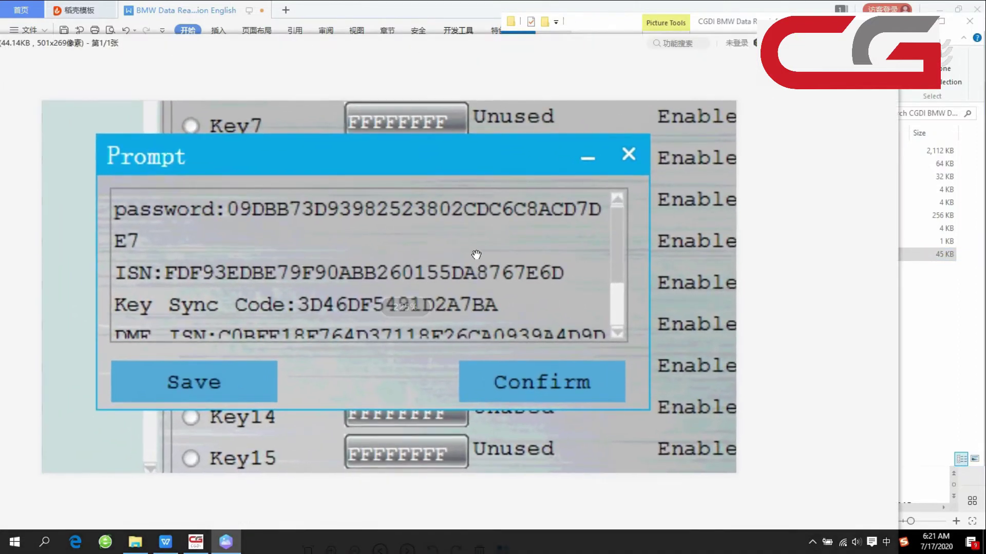
{"action": "left_click_drag", "start_coordinate": [476, 255], "coordinate": [497, 235]}
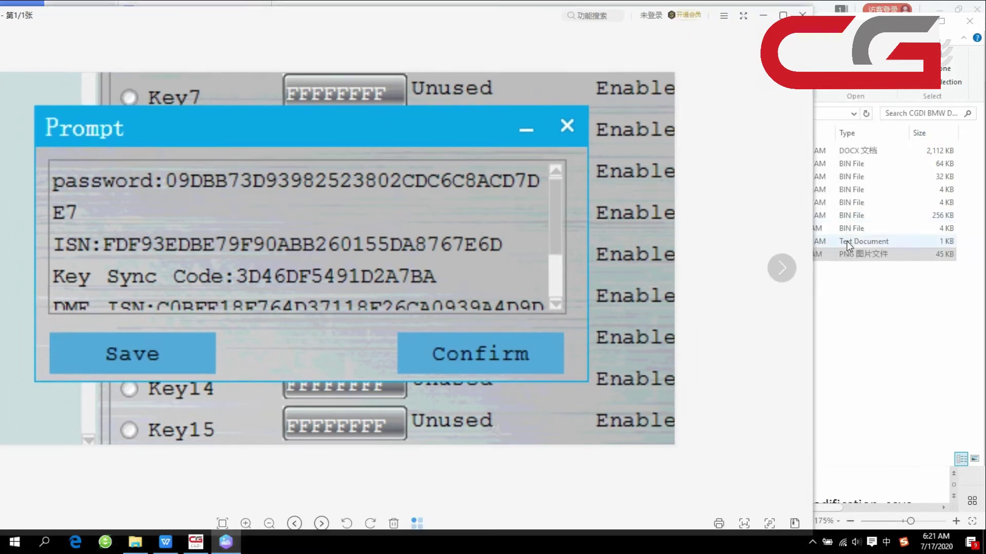
Open the Key infor notes in Notepad and move the window beside the file listing
{"action": "double_click", "coordinate": [846, 241]}
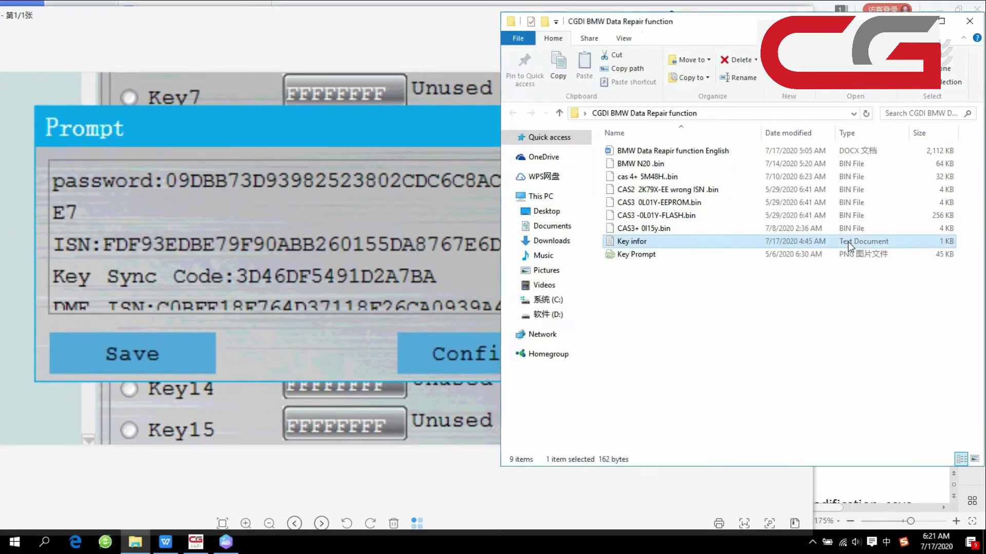
{"action": "key", "text": "alt+Tab"}
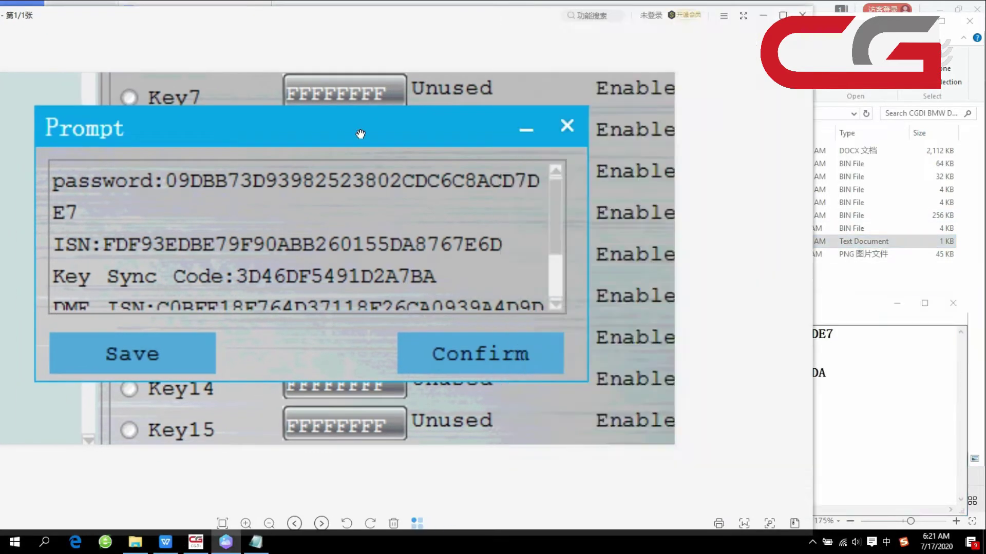
{"action": "left_click", "coordinate": [910, 415]}
{"action": "left_click_drag", "start_coordinate": [760, 307], "coordinate": [727, 264]}
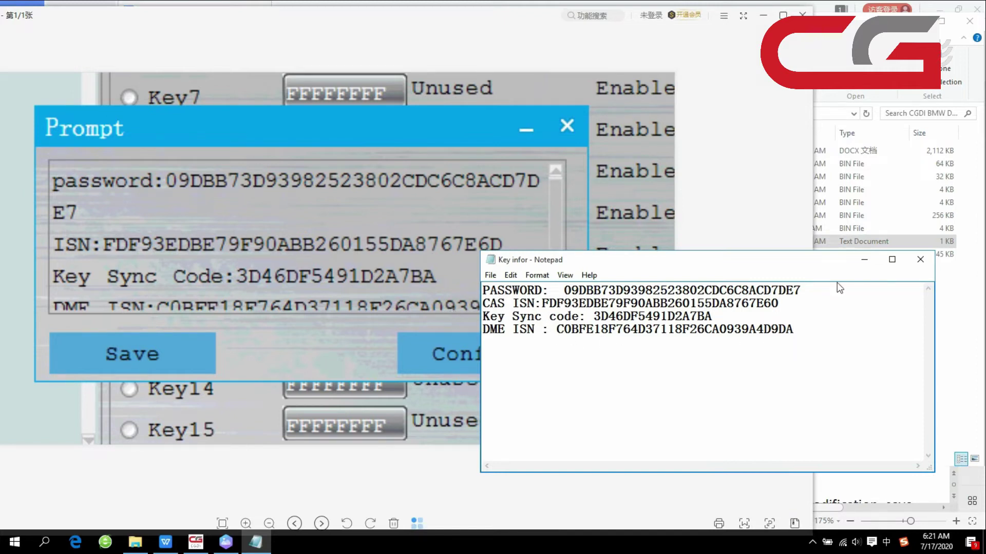
{"action": "left_click_drag", "start_coordinate": [875, 265], "coordinate": [951, 301]}
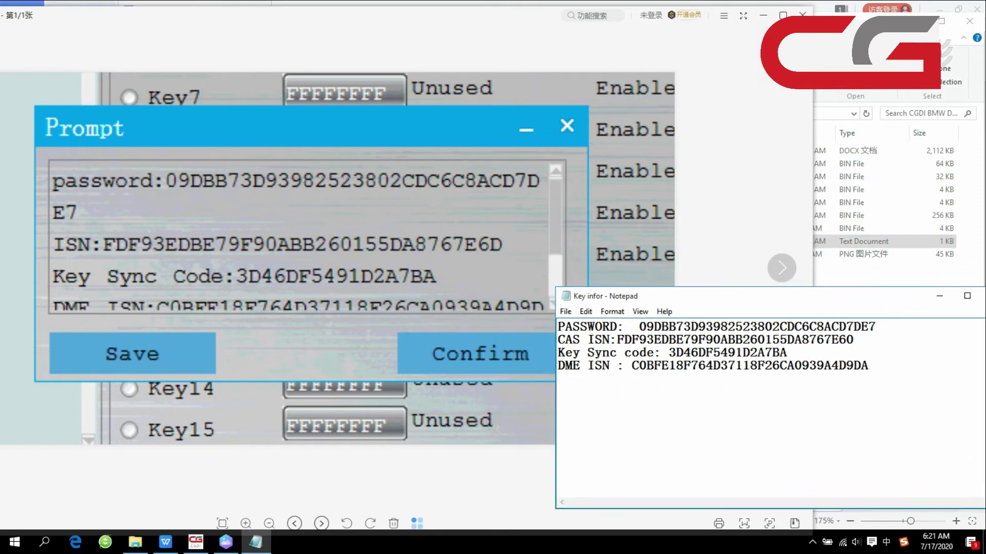
Close the Key Prompt screenshot and bring BMW Data Repair to the front
{"action": "left_click", "coordinate": [744, 216]}
{"action": "key", "text": "Escape"}
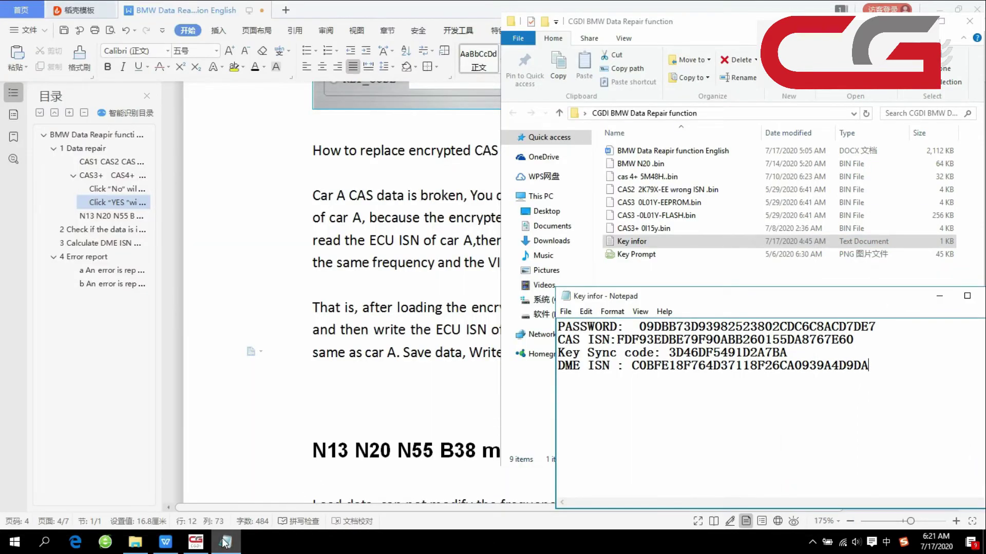
{"action": "left_click", "coordinate": [206, 545]}
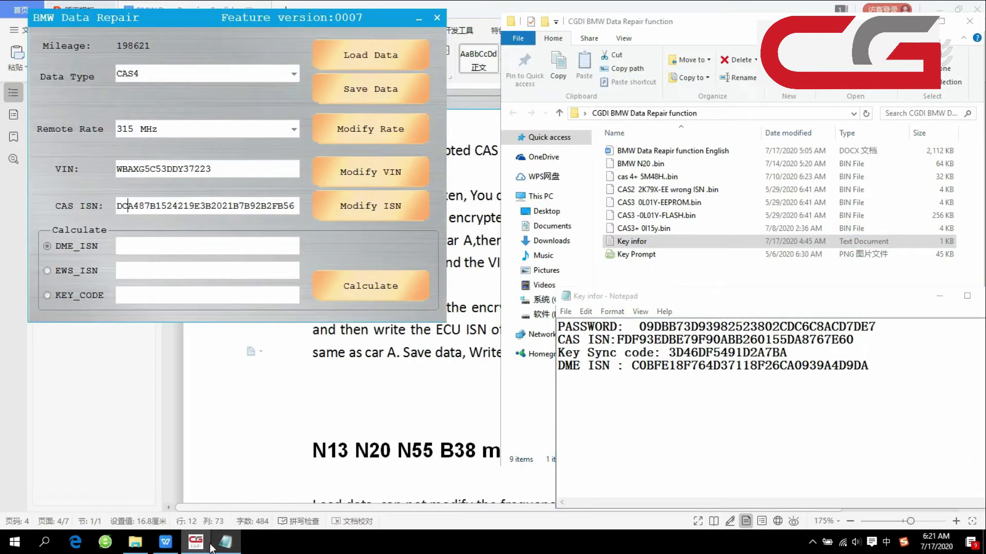
Load cas 4+ 5M48H..bin without decrypting the CAS ISN
{"action": "left_click", "coordinate": [360, 54]}
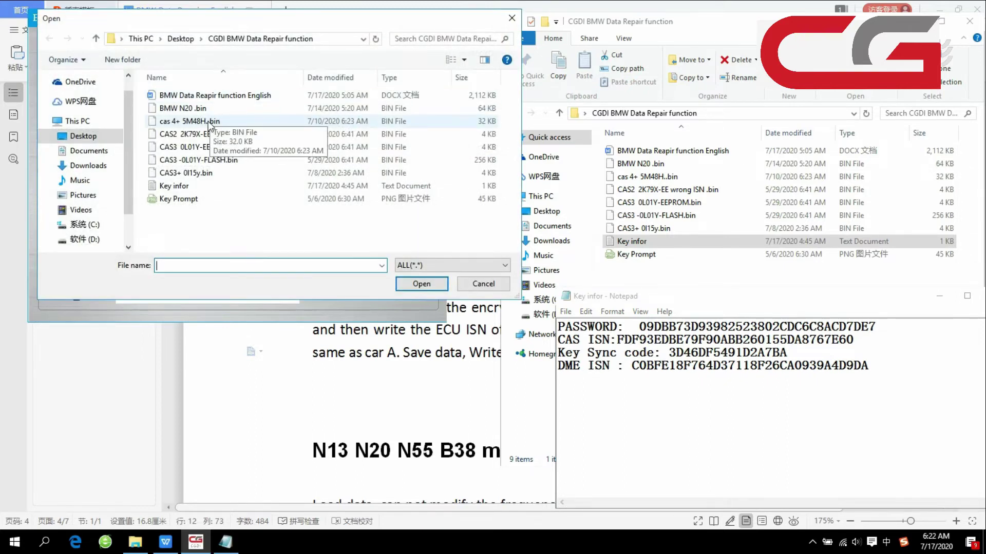
{"action": "left_click", "coordinate": [209, 123]}
{"action": "left_click", "coordinate": [411, 282]}
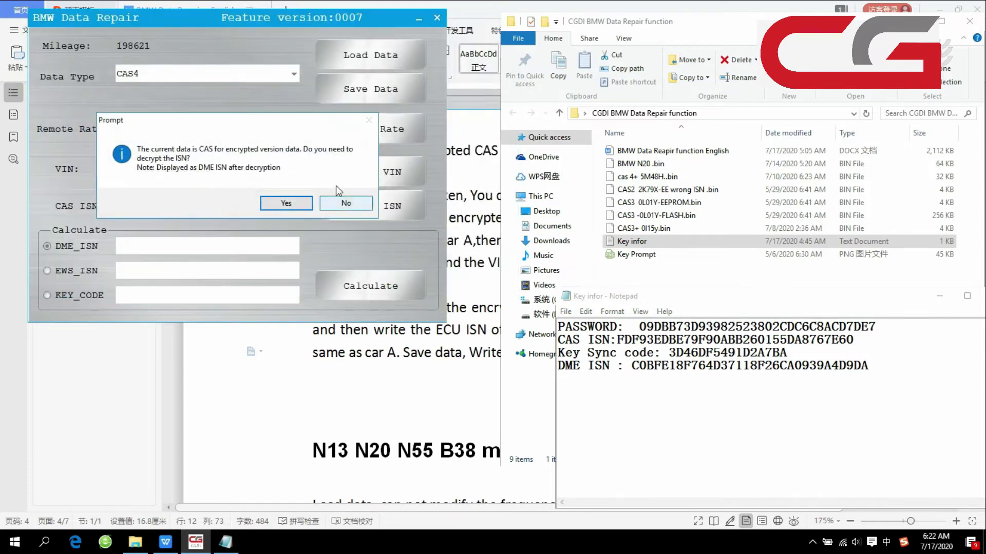
{"action": "left_click", "coordinate": [346, 203]}
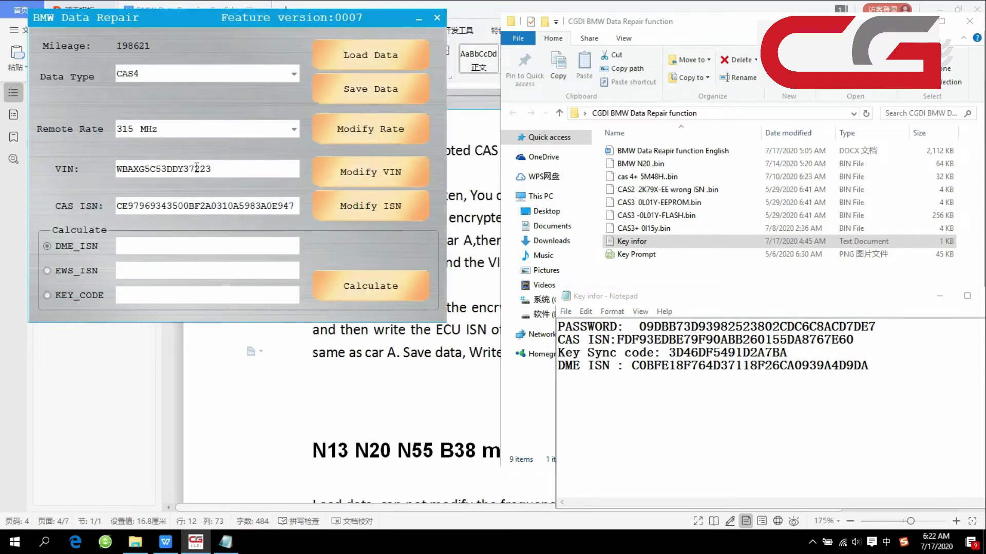
Set the remote rate to 868 MHz and edit the VIN to end in 37111
{"action": "left_click", "coordinate": [286, 129]}
{"action": "left_click", "coordinate": [211, 190]}
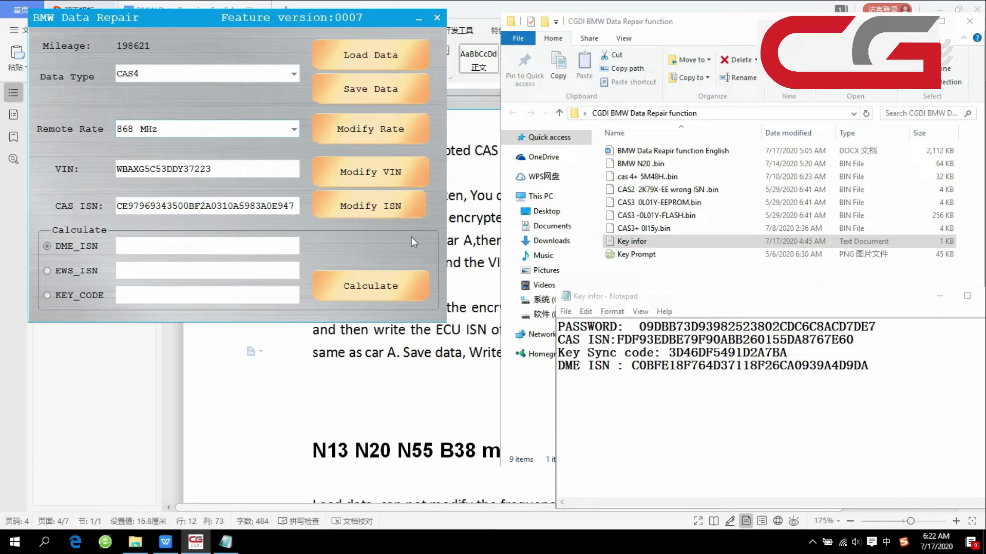
{"action": "left_click", "coordinate": [245, 175]}
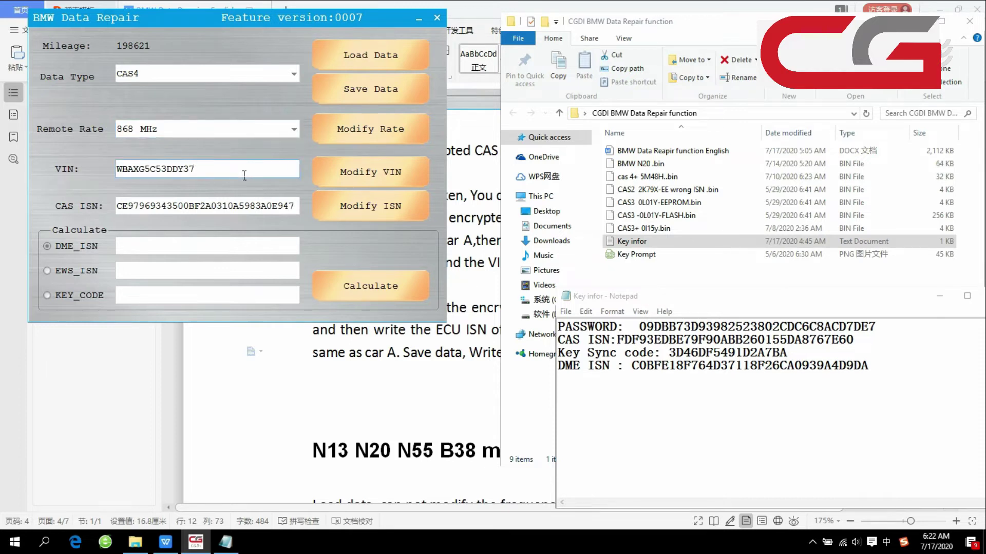
{"action": "left_click", "coordinate": [226, 207]}
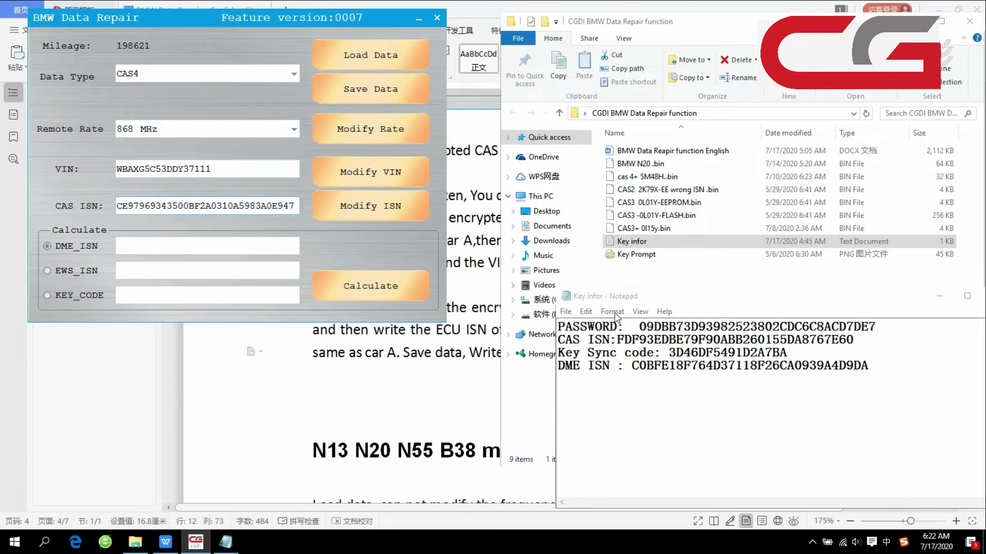
Replace the CAS ISN field with the DME ISN copied from the Key infor notes
{"action": "left_click_drag", "start_coordinate": [633, 377], "coordinate": [881, 376]}
{"action": "key", "text": "ctrl+c"}
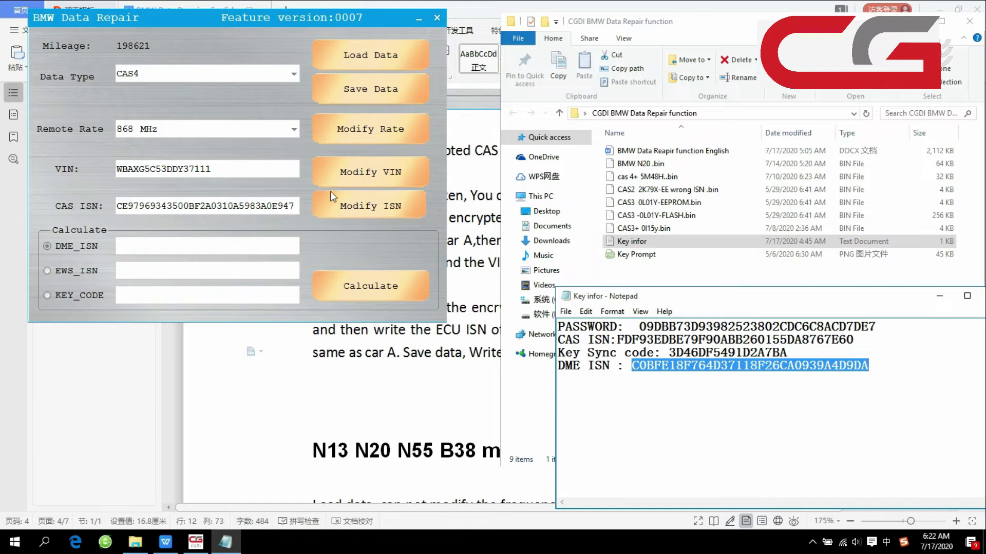
{"action": "left_click_drag", "start_coordinate": [289, 206], "coordinate": [114, 206]}
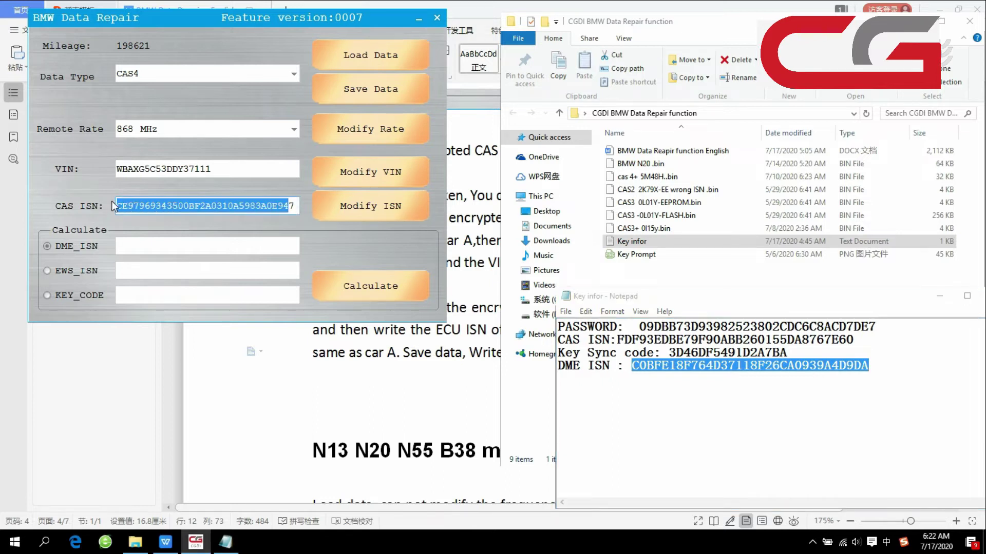
{"action": "key", "text": "BackSpace"}
{"action": "key", "text": "BackSpace"}
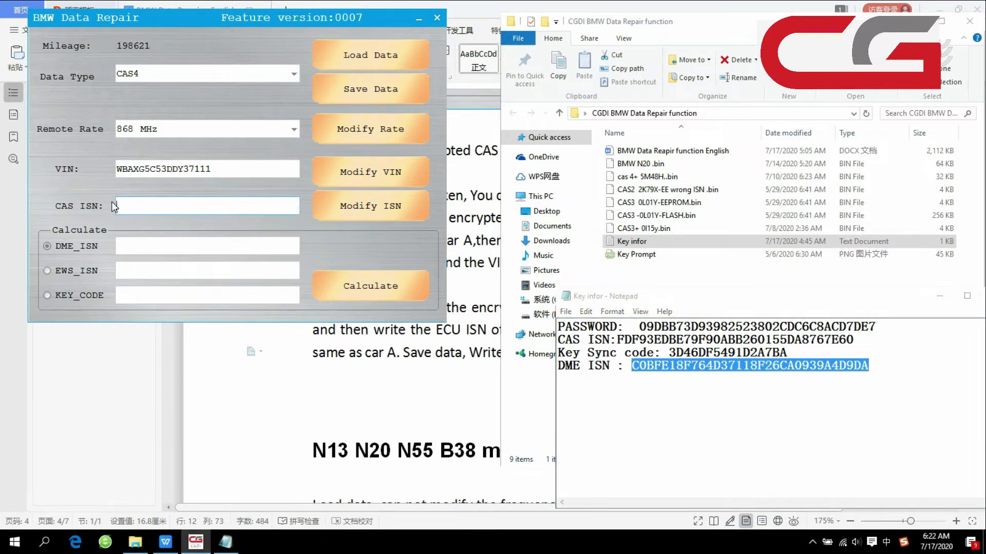
{"action": "key", "text": "ctrl+v"}
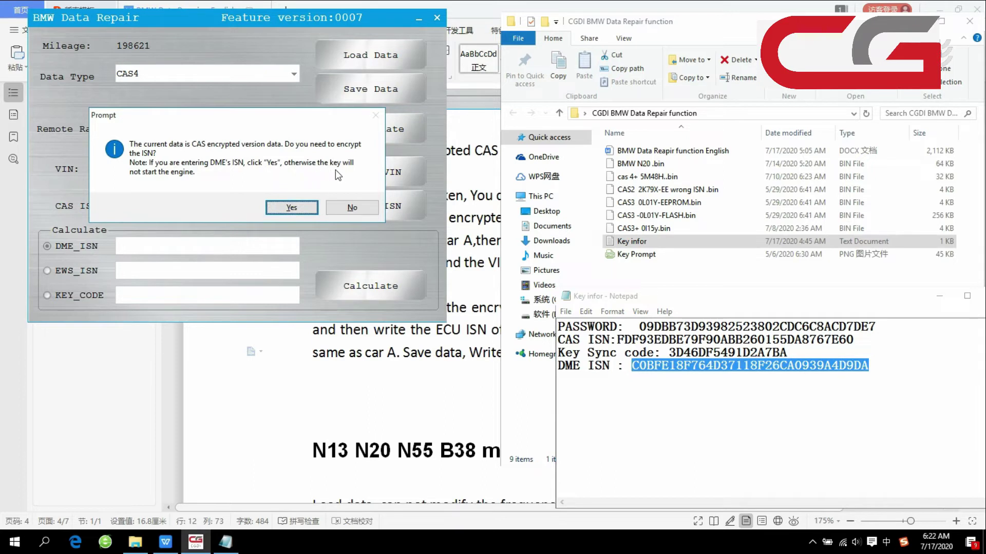
Accept encryption and write the new ISN with Modify ISN
{"action": "left_click", "coordinate": [291, 207]}
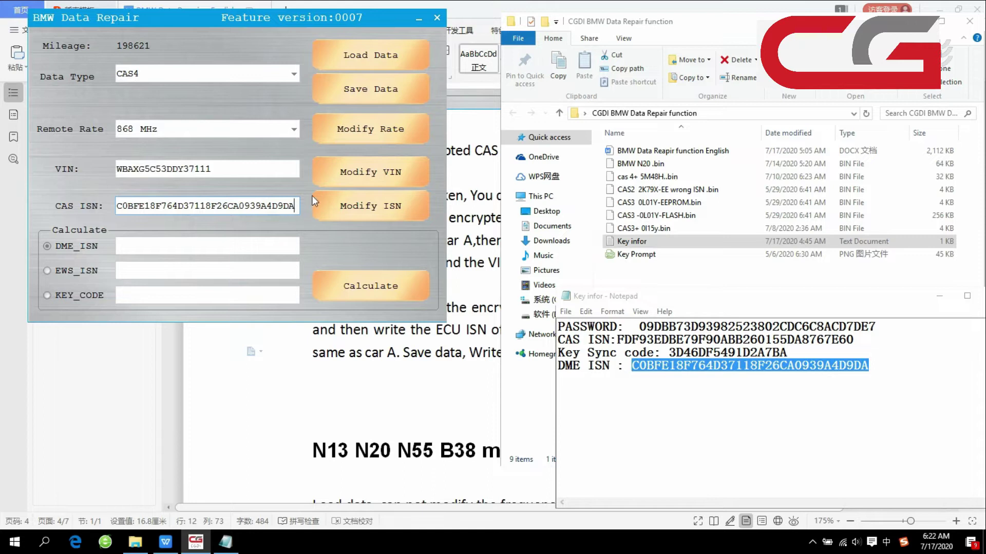
{"action": "left_click", "coordinate": [347, 208]}
{"action": "left_click", "coordinate": [292, 211]}
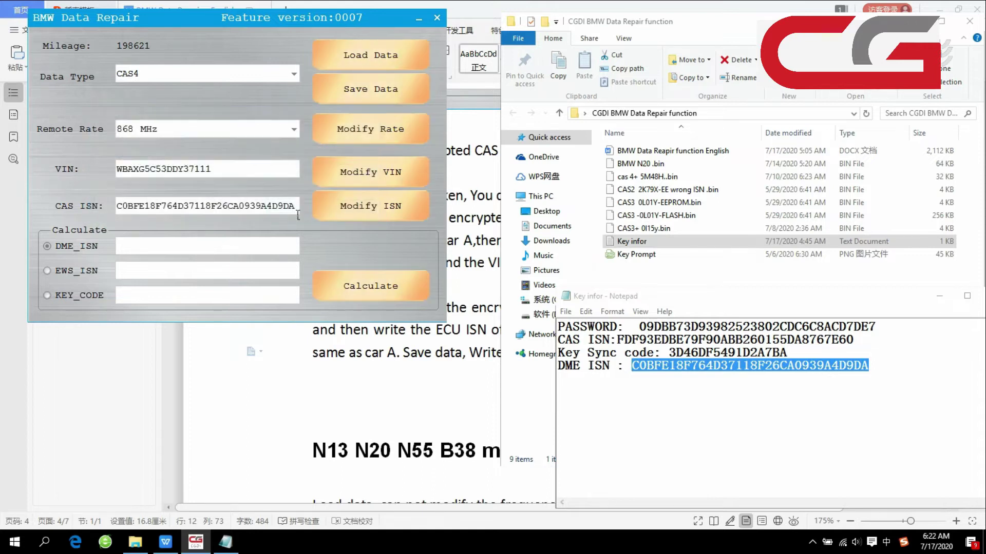
Save the modified data as 'CAS4_+' in the Desktop folder 111
{"action": "left_click", "coordinate": [376, 96]}
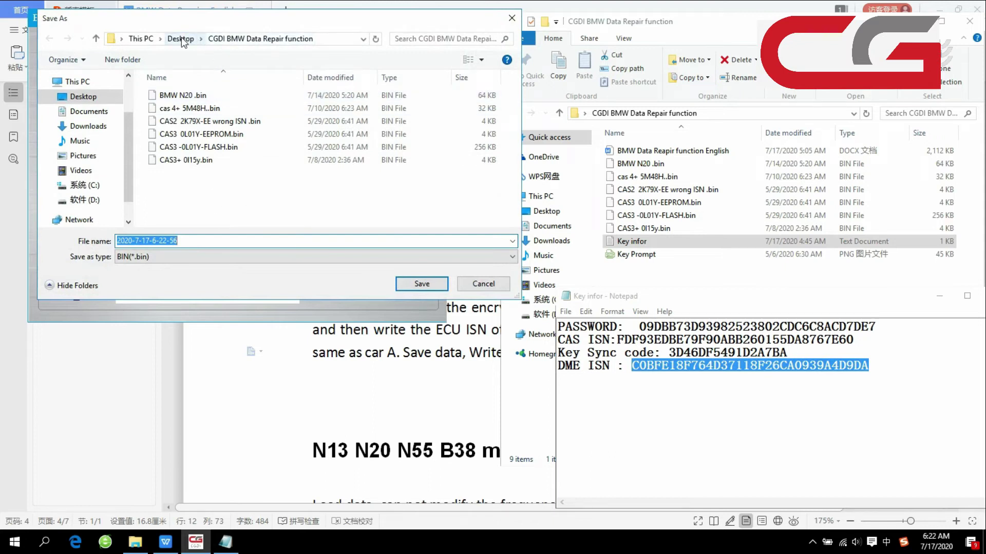
{"action": "left_click", "coordinate": [181, 38]}
{"action": "double_click", "coordinate": [175, 108]}
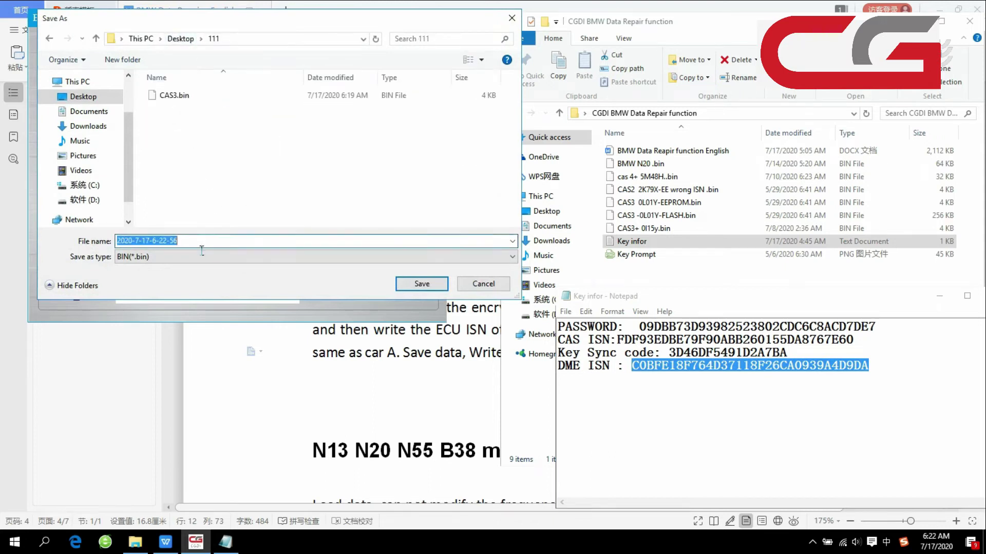
{"action": "type", "text": "CAS4"}
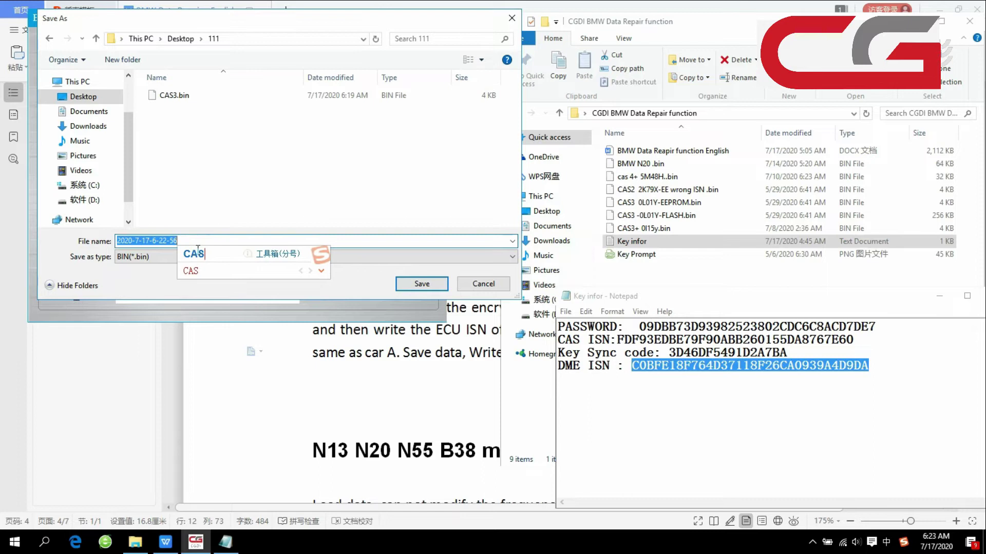
{"action": "type", "text": "_+"}
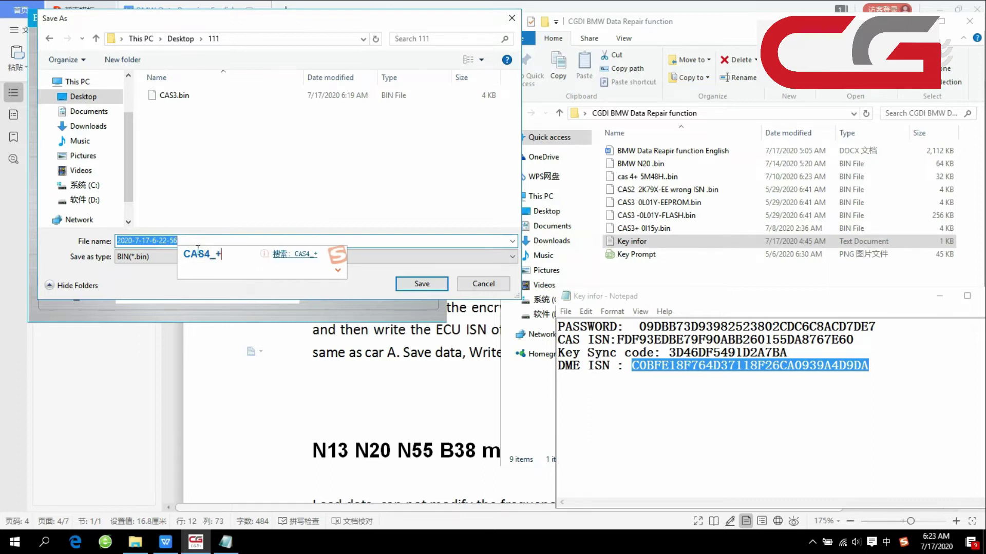
{"action": "key", "text": "Escape"}
{"action": "type", "text": "CAS4_+"}
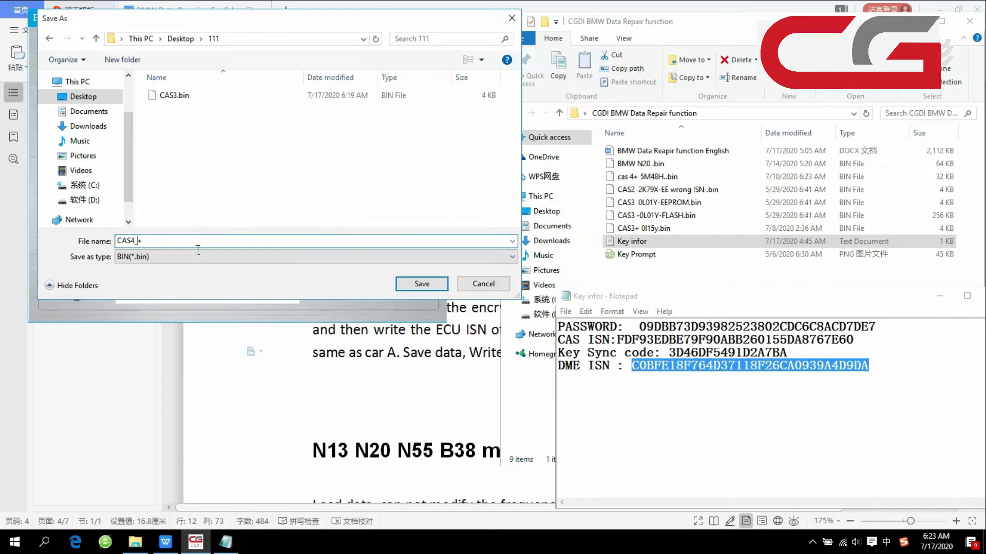
{"action": "key", "text": "Return"}
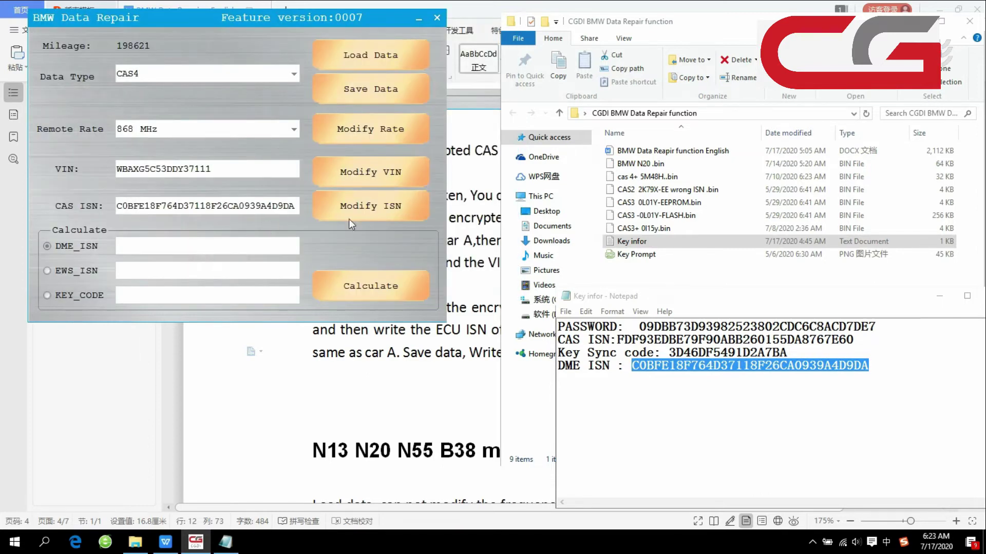
Bring the guide forward at the end of the VIN sentence in 'How to replace encrypted CAS data?'
{"action": "left_click", "coordinate": [476, 390]}
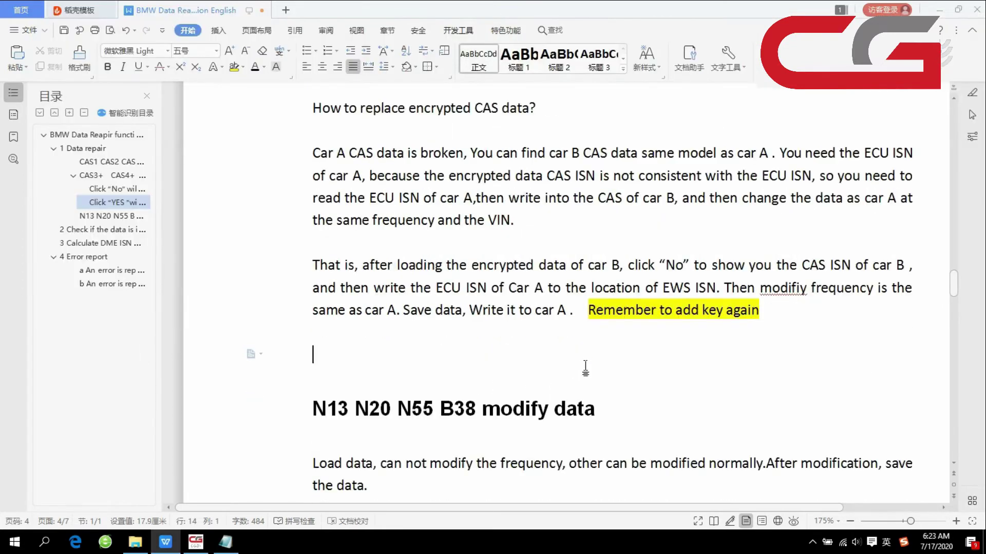
{"action": "left_click", "coordinate": [545, 227]}
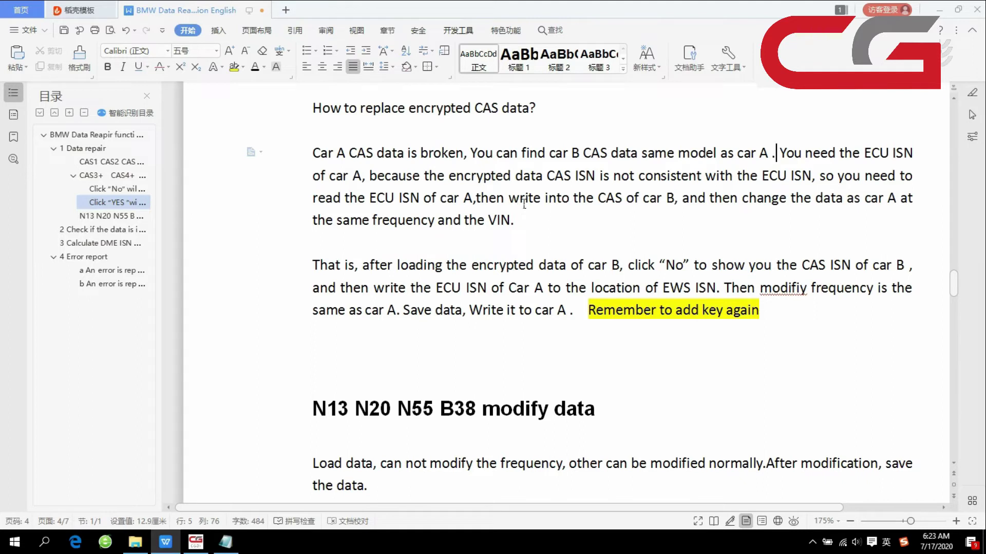
Highlight 'CAS' in the replacement instructions and bring BMW Data Repair to the front
{"action": "left_click_drag", "start_coordinate": [596, 204], "coordinate": [630, 207]}
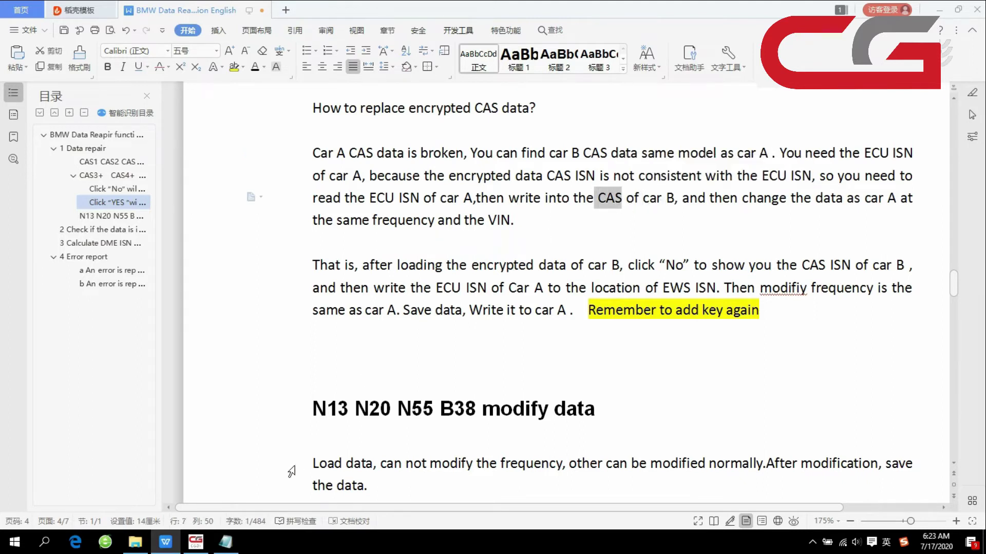
{"action": "left_click", "coordinate": [195, 542]}
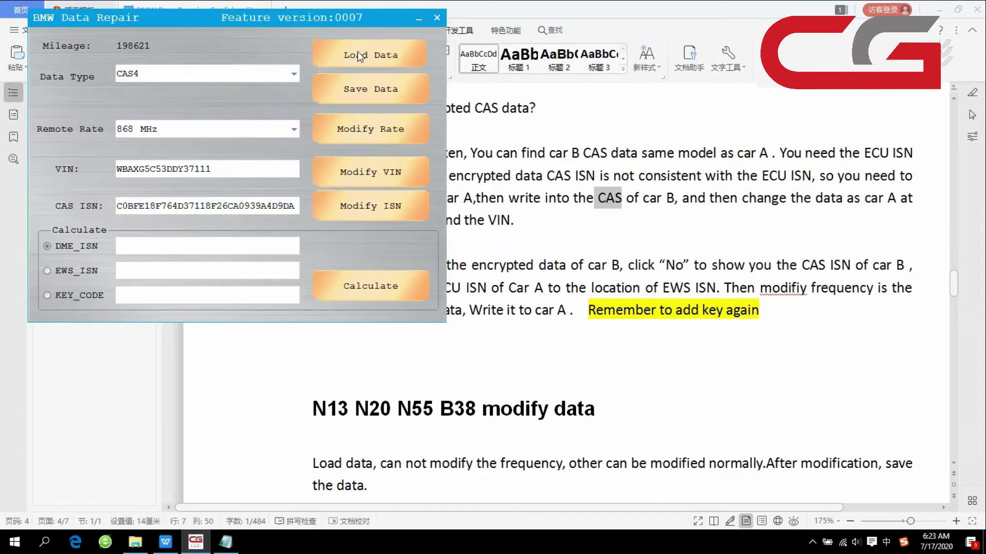
Load the cas 4+ sample bin from the CGDI BMW Data Repair function folder
{"action": "left_click", "coordinate": [356, 54]}
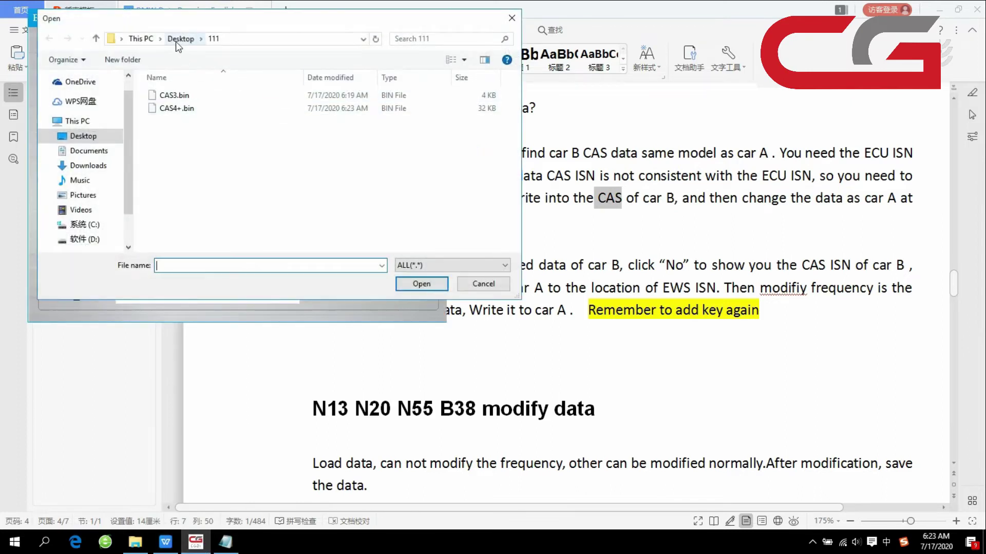
{"action": "left_click", "coordinate": [177, 39]}
{"action": "double_click", "coordinate": [231, 123]}
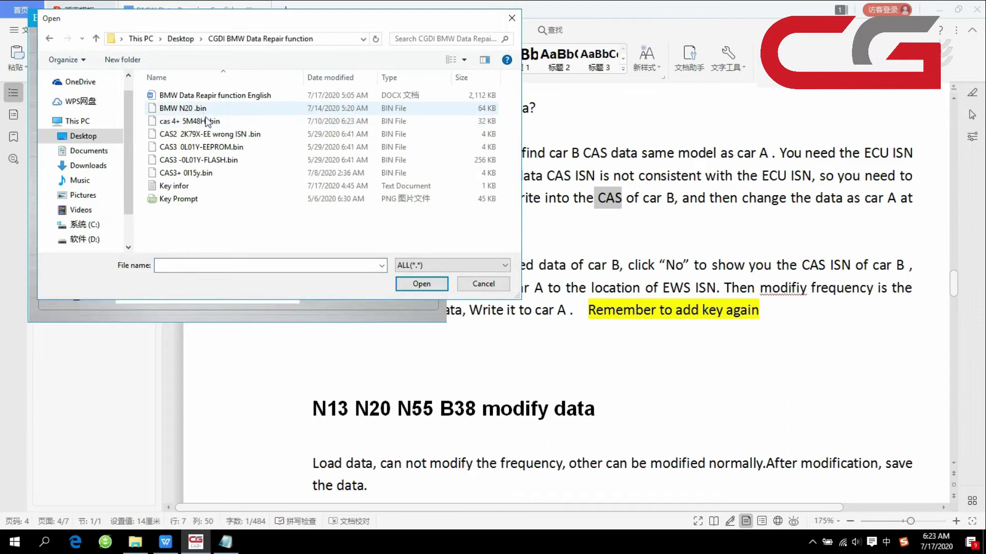
{"action": "left_click", "coordinate": [216, 123]}
{"action": "left_click", "coordinate": [430, 283]}
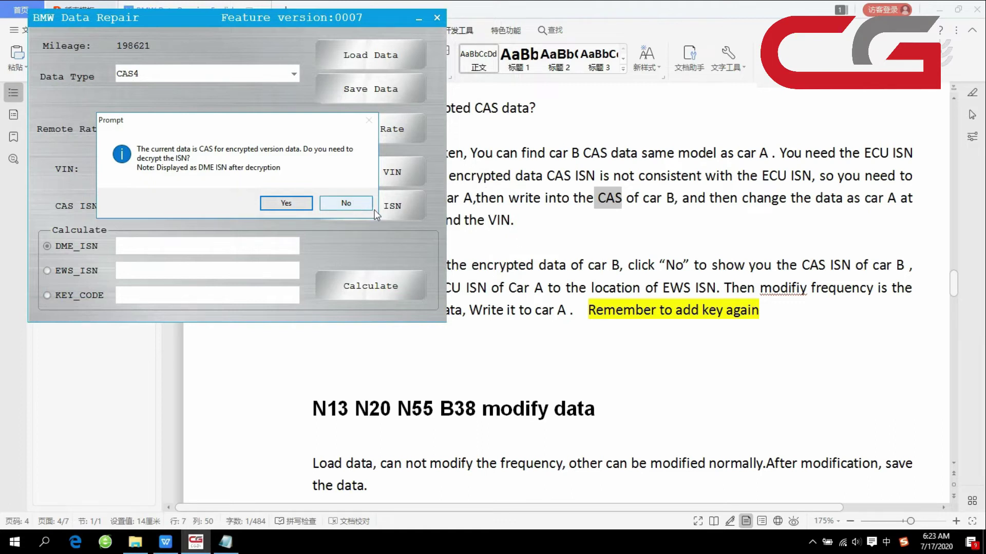
In the guide, highlight the note about answering No and the step on writing car A's ECU ISN
{"action": "left_click", "coordinate": [628, 265]}
{"action": "left_click_drag", "start_coordinate": [631, 270], "coordinate": [879, 272]}
{"action": "left_click", "coordinate": [571, 289]}
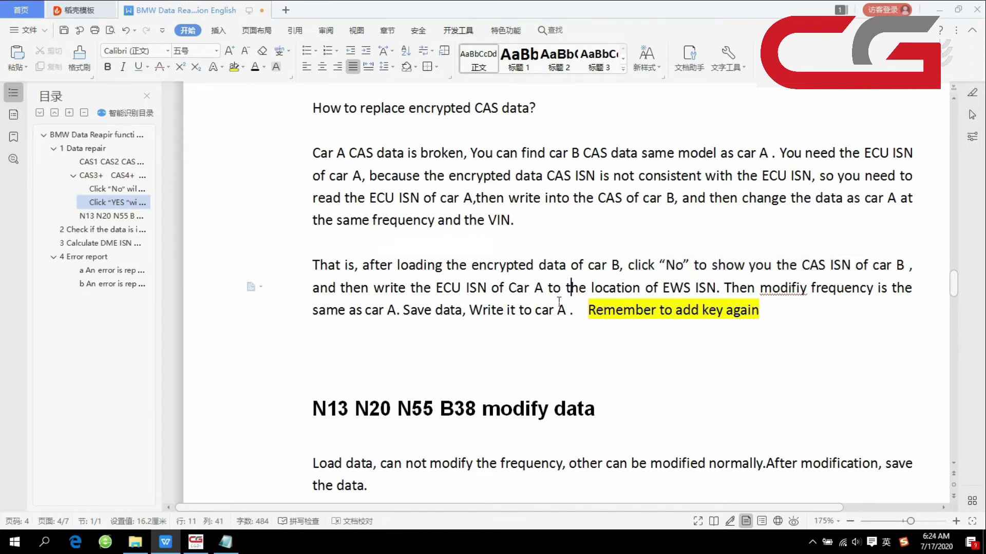
{"action": "left_click", "coordinate": [379, 290]}
{"action": "left_click_drag", "start_coordinate": [390, 297], "coordinate": [706, 287]}
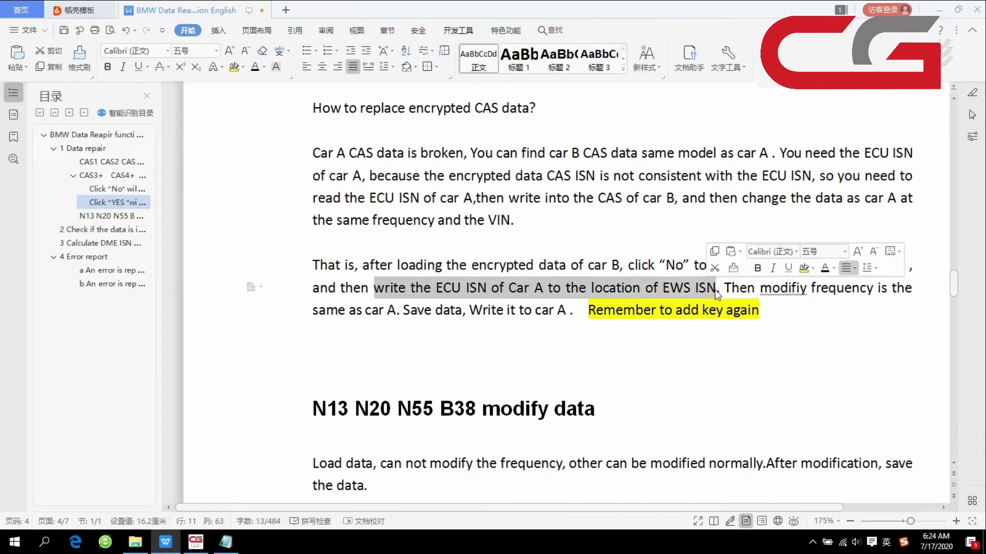
{"action": "left_click", "coordinate": [662, 287]}
Decline decryption so car B's CAS ISN appears, then return to the guide after EWS
{"action": "left_click", "coordinate": [195, 541]}
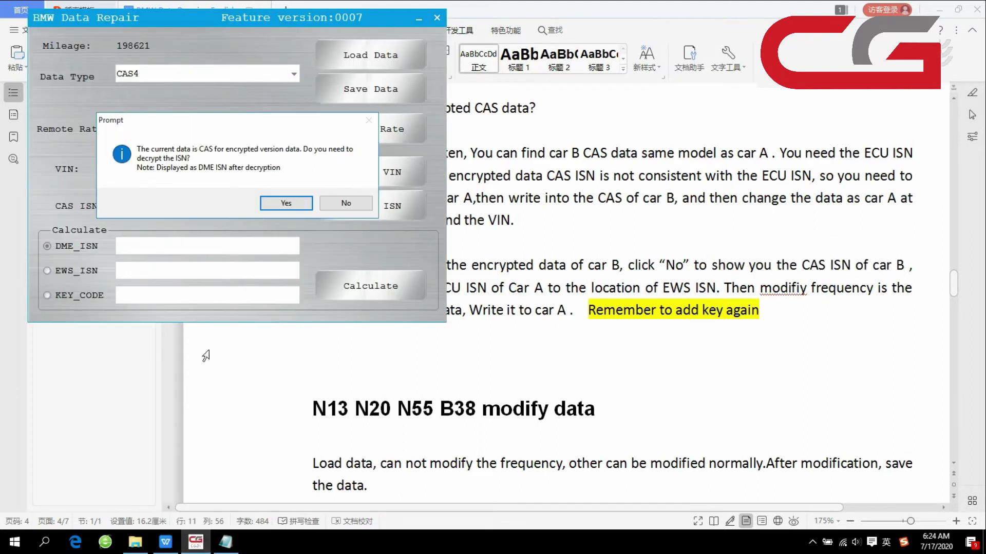
{"action": "left_click", "coordinate": [341, 204]}
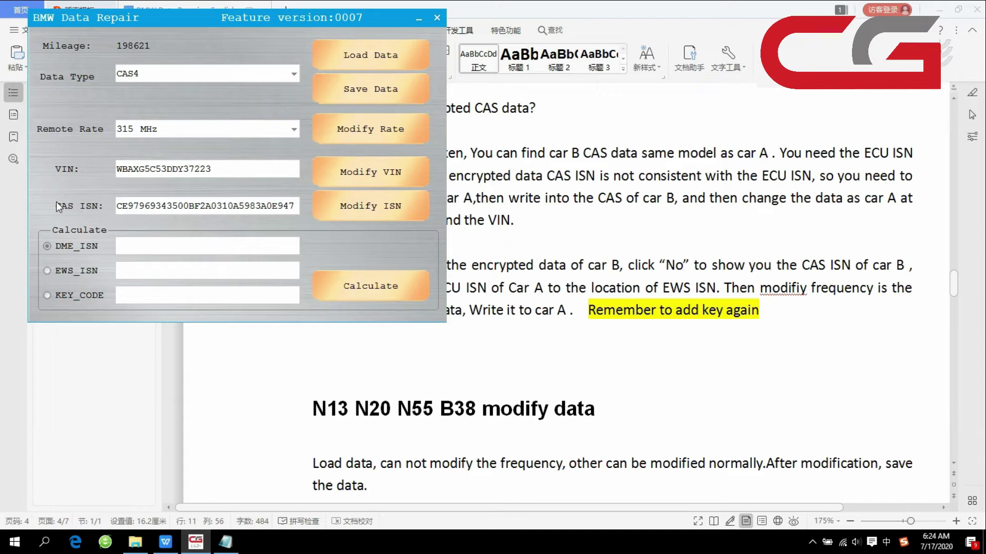
{"action": "left_click", "coordinate": [698, 293]}
Replace 'EWS' with 'CAS' so the guide reads 'location of CAS ISN'
{"action": "key", "text": "BackSpace"}
{"action": "key", "text": "BackSpace"}
{"action": "key", "text": "BackSpace"}
{"action": "type", "text": "CAS"}
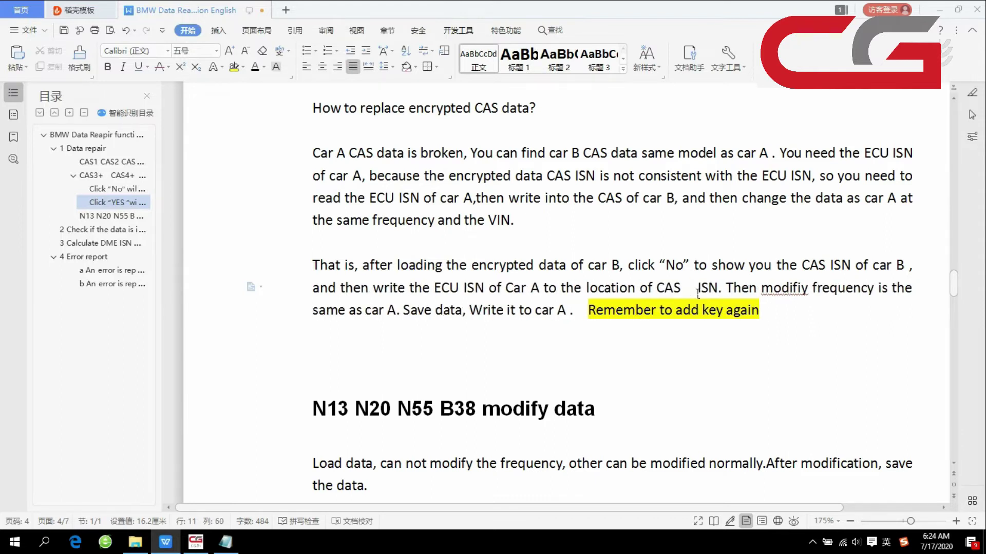
{"action": "key", "text": "BackSpace"}
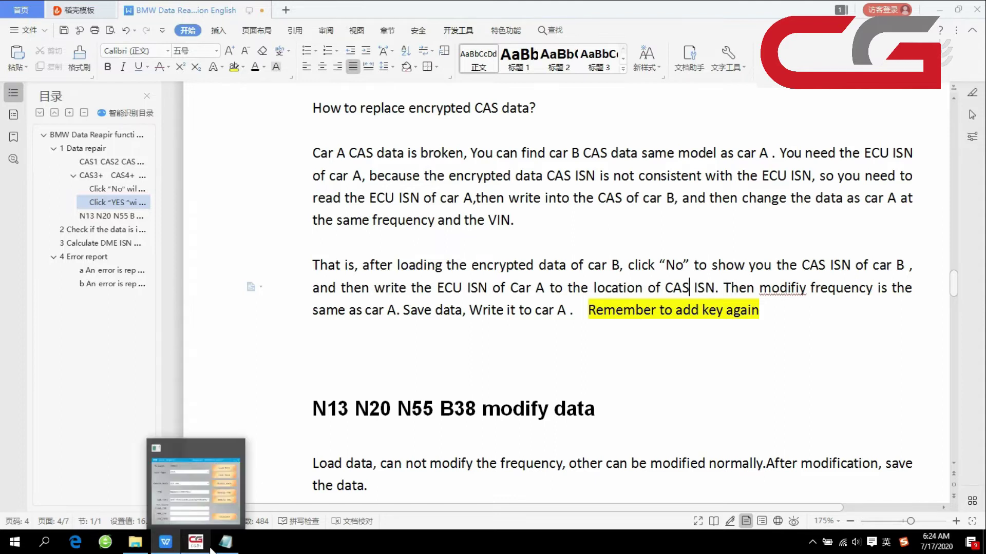
Highlight the CAS ISN value in the tool, then return to the quoted 'No' in the guide
{"action": "left_click", "coordinate": [210, 547]}
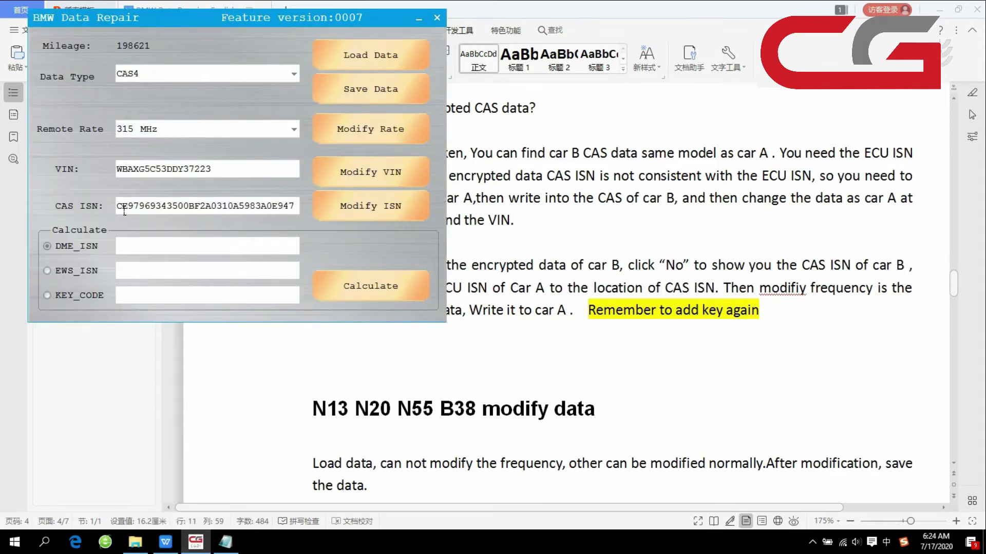
{"action": "left_click_drag", "start_coordinate": [290, 210], "coordinate": [111, 203]}
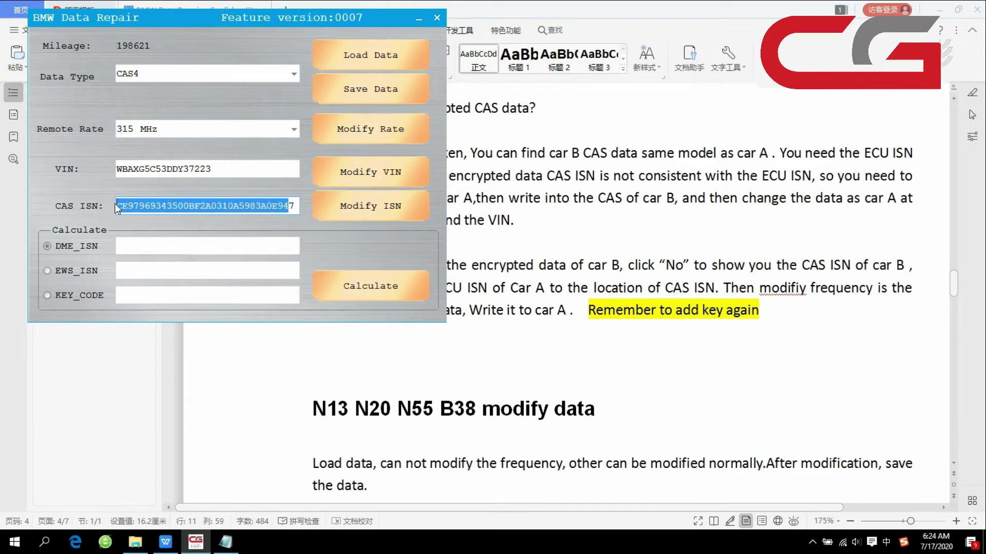
{"action": "left_click", "coordinate": [694, 269]}
{"action": "key", "text": "shift"}
{"action": "key", "text": "Left"}
{"action": "key", "text": "Left"}
{"action": "key", "text": "Left"}
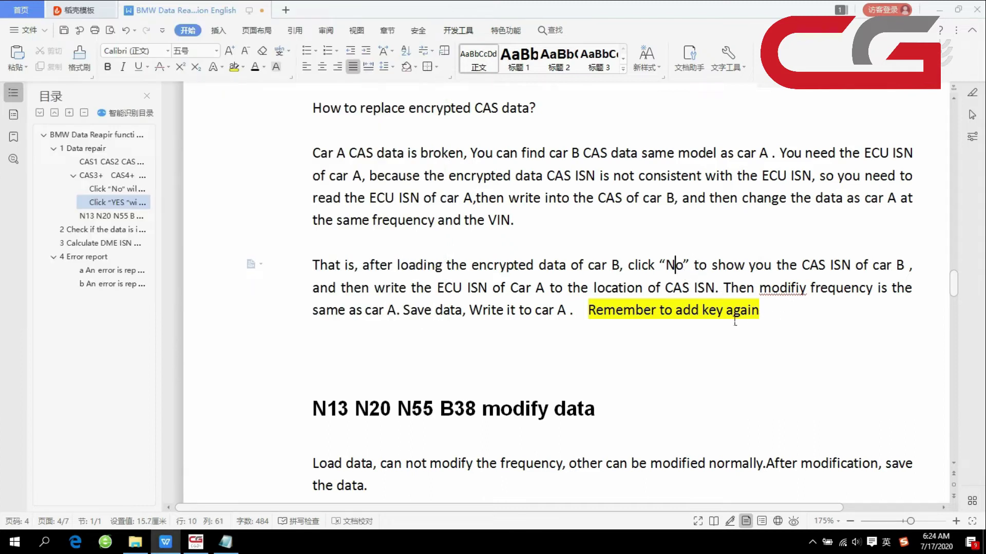
Highlight 'Write it to car A' and the 'Remember to add key again' reminder
{"action": "left_click", "coordinate": [597, 315]}
{"action": "left_click", "coordinate": [476, 317]}
{"action": "left_click_drag", "start_coordinate": [476, 317], "coordinate": [773, 325]}
{"action": "left_click", "coordinate": [592, 316]}
{"action": "left_click", "coordinate": [769, 318]}
{"action": "left_click", "coordinate": [587, 322]}
{"action": "scroll", "coordinate": [585, 322], "scroll_direction": "down", "scroll_amount": 2}
{"action": "left_click", "coordinate": [201, 543]}
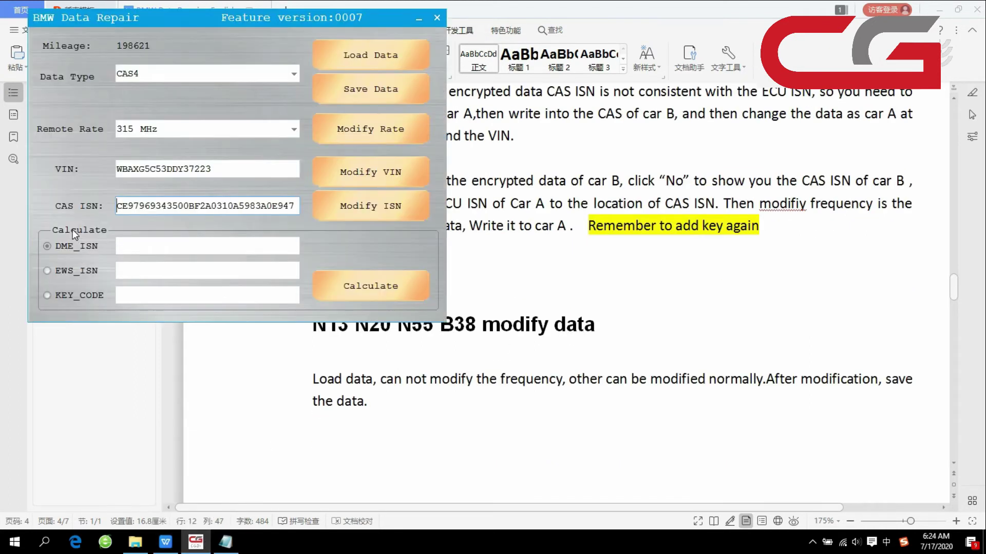
Select the whole N13 N20 N55 B38 modify data heading
{"action": "left_click", "coordinate": [561, 315]}
{"action": "scroll", "coordinate": [525, 304], "scroll_direction": "down", "scroll_amount": 3}
{"action": "key", "text": "Home"}
{"action": "key", "text": "shift+End"}
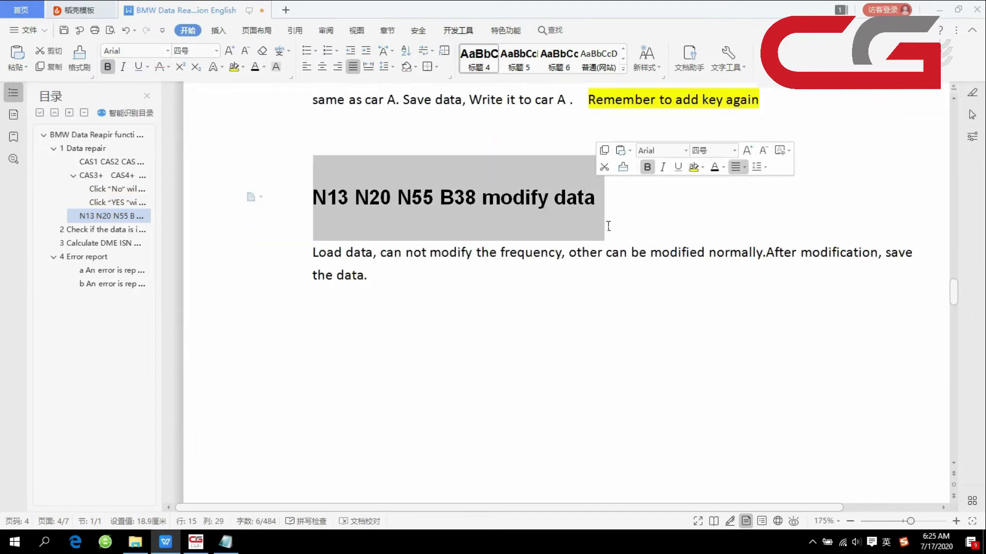
Scroll to and highlight the '3 Calculate DME ISN, CAS ISN and Key code' heading
{"action": "scroll", "coordinate": [583, 249], "scroll_direction": "down", "scroll_amount": 2}
{"action": "scroll", "coordinate": [472, 216], "scroll_direction": "up", "scroll_amount": 2}
{"action": "scroll", "coordinate": [470, 211], "scroll_direction": "up", "scroll_amount": 1}
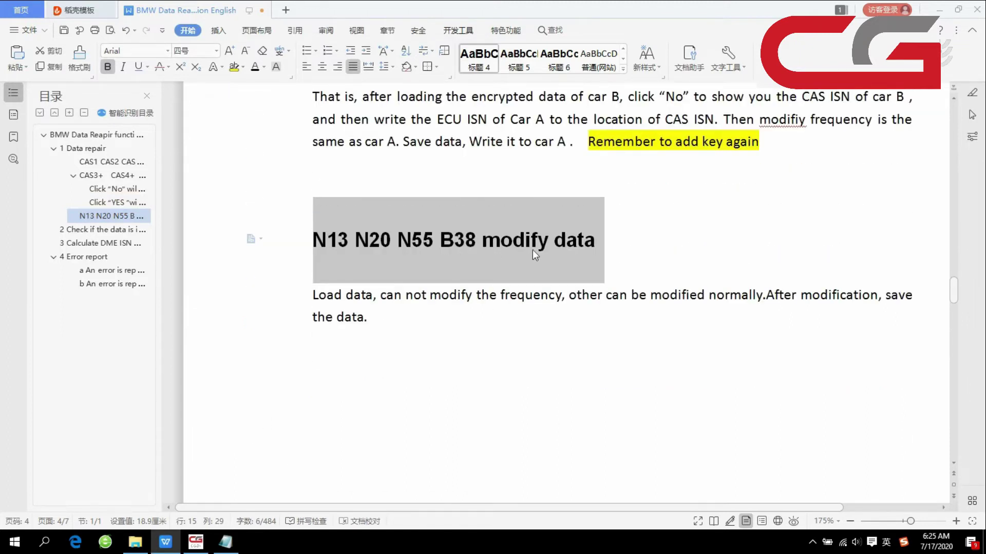
{"action": "scroll", "coordinate": [532, 250], "scroll_direction": "down", "scroll_amount": 20}
{"action": "scroll", "coordinate": [540, 278], "scroll_direction": "down", "scroll_amount": 10}
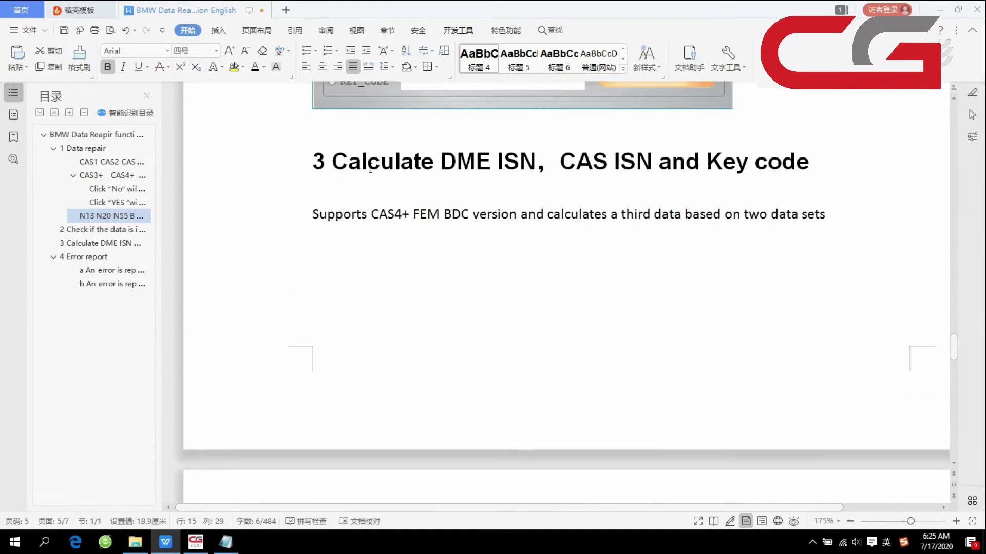
{"action": "left_click_drag", "start_coordinate": [340, 162], "coordinate": [821, 193]}
{"action": "left_click", "coordinate": [821, 193]}
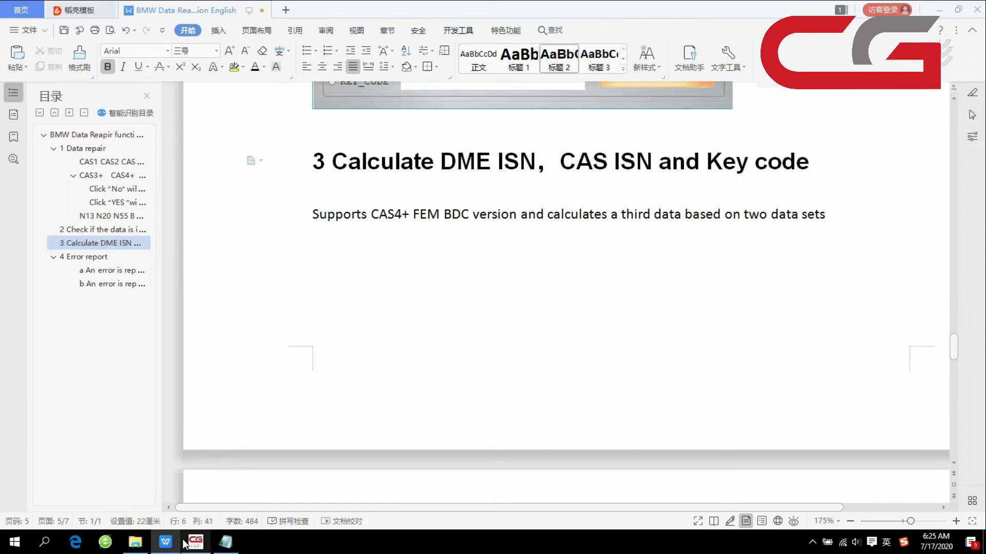
Glance at the BMW Data Repair tool, then scroll further into section 3 of the guide
{"action": "left_click", "coordinate": [204, 551]}
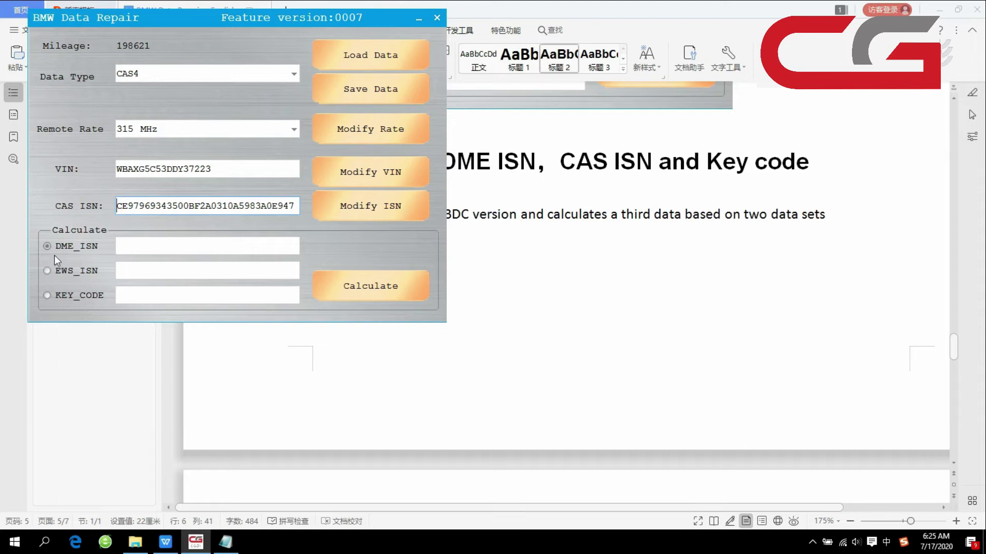
{"action": "left_click", "coordinate": [525, 232]}
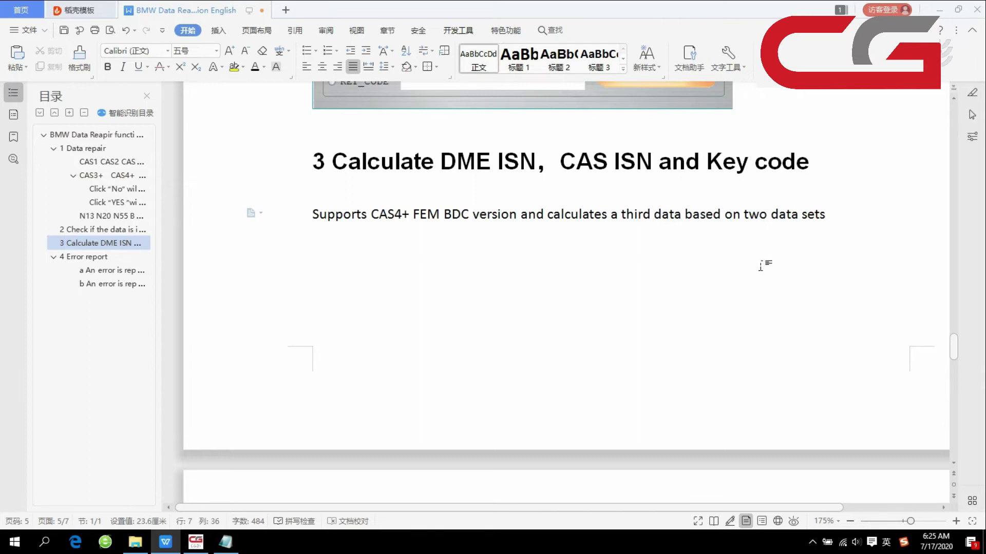
{"action": "scroll", "coordinate": [374, 456], "scroll_direction": "down", "scroll_amount": 4}
{"action": "scroll", "coordinate": [387, 454], "scroll_direction": "down", "scroll_amount": 1}
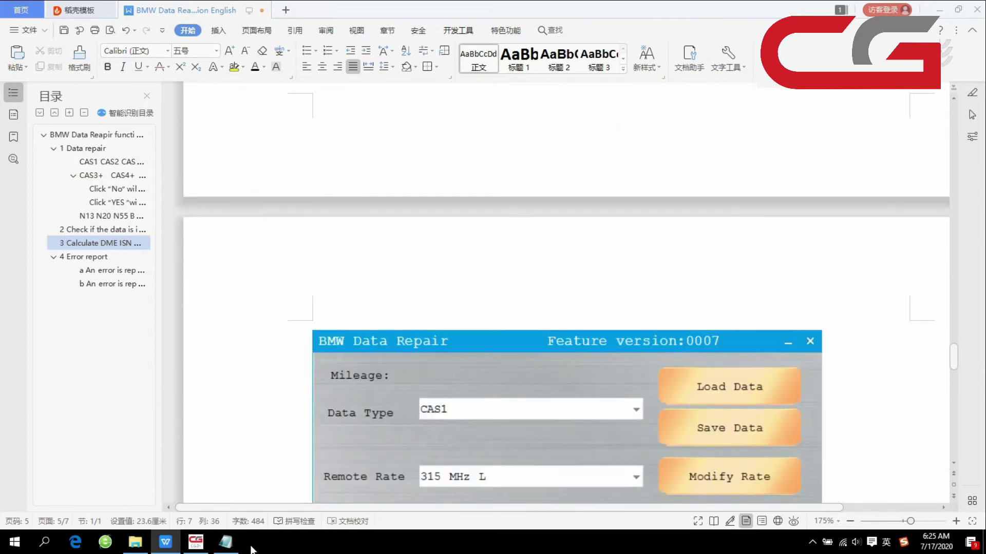
Place the Key infor notes beside the tool and paste the DME ISN into DME_ISN
{"action": "left_click", "coordinate": [196, 542]}
{"action": "left_click", "coordinate": [228, 540]}
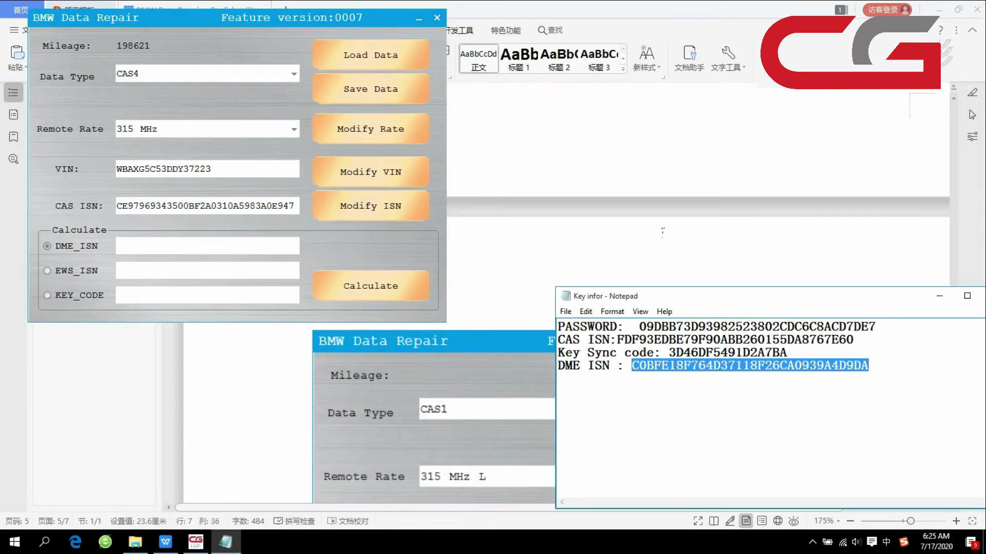
{"action": "left_click_drag", "start_coordinate": [678, 300], "coordinate": [630, 172]}
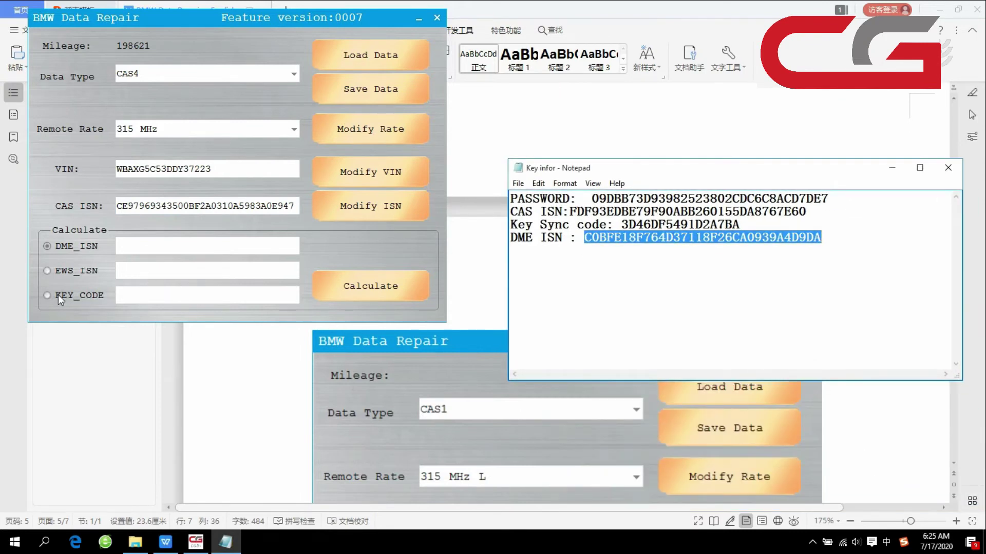
{"action": "left_click", "coordinate": [51, 270]}
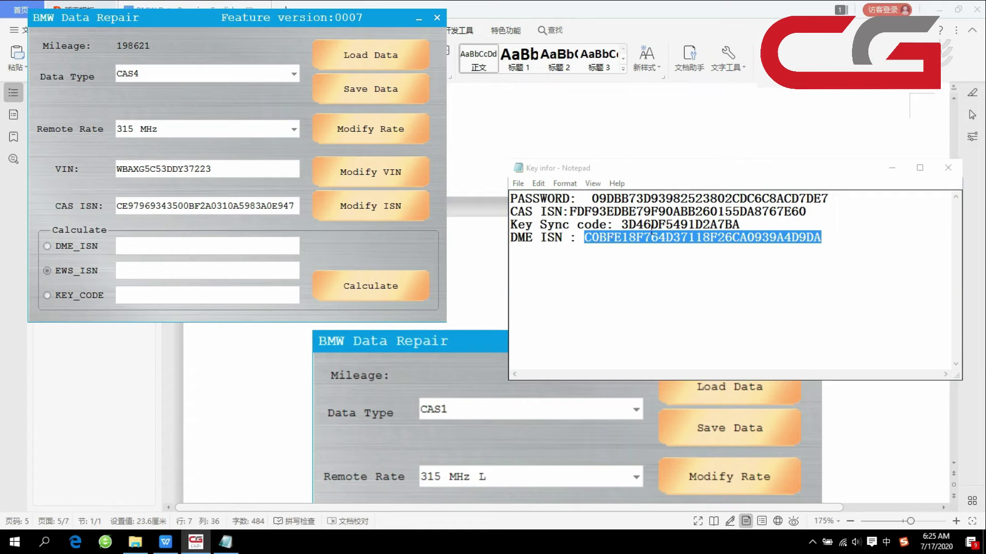
{"action": "left_click", "coordinate": [168, 251]}
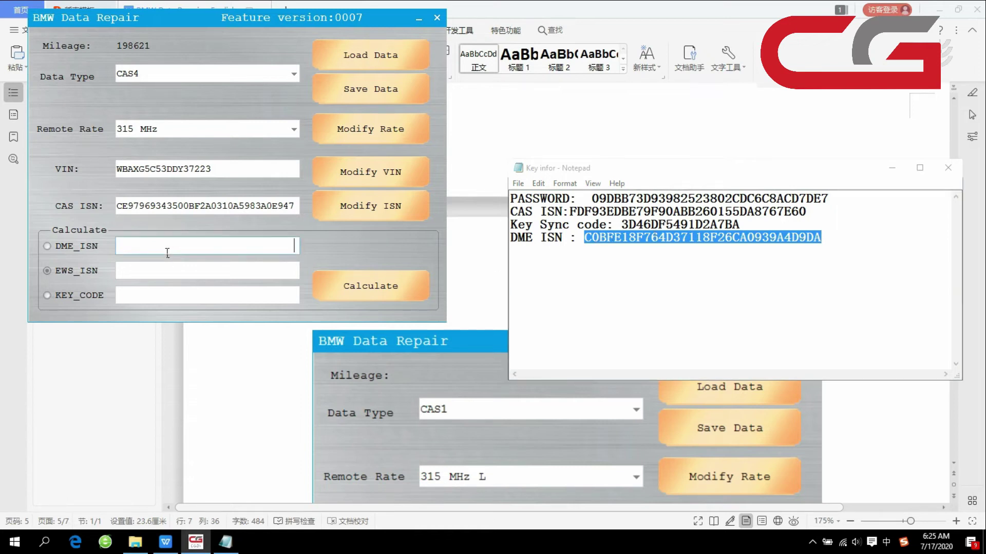
Paste the Key Sync code as KEY_CODE, calculate the EWS ISN, and compare it with the notes
{"action": "left_click", "coordinate": [171, 305]}
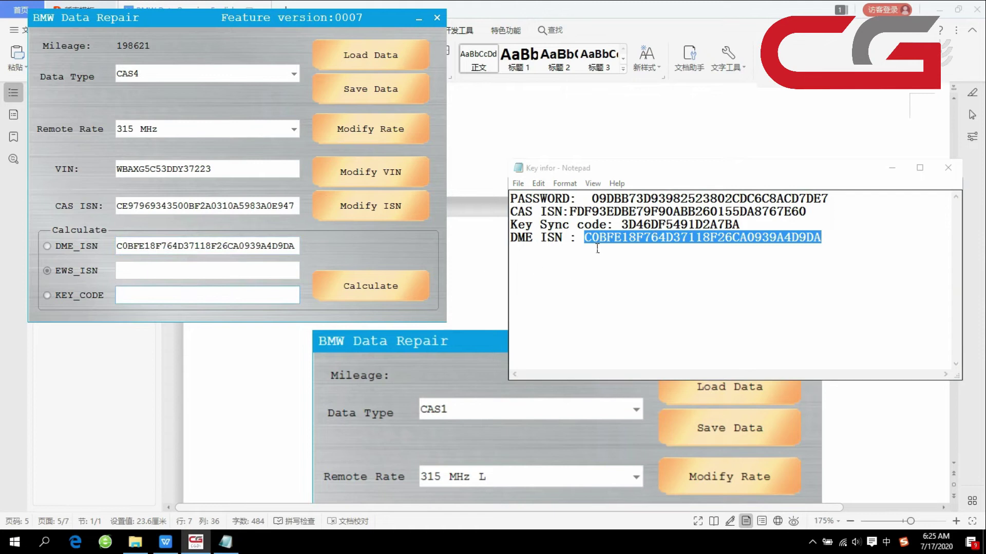
{"action": "left_click", "coordinate": [624, 225]}
{"action": "left_click_drag", "start_coordinate": [631, 228], "coordinate": [752, 230]}
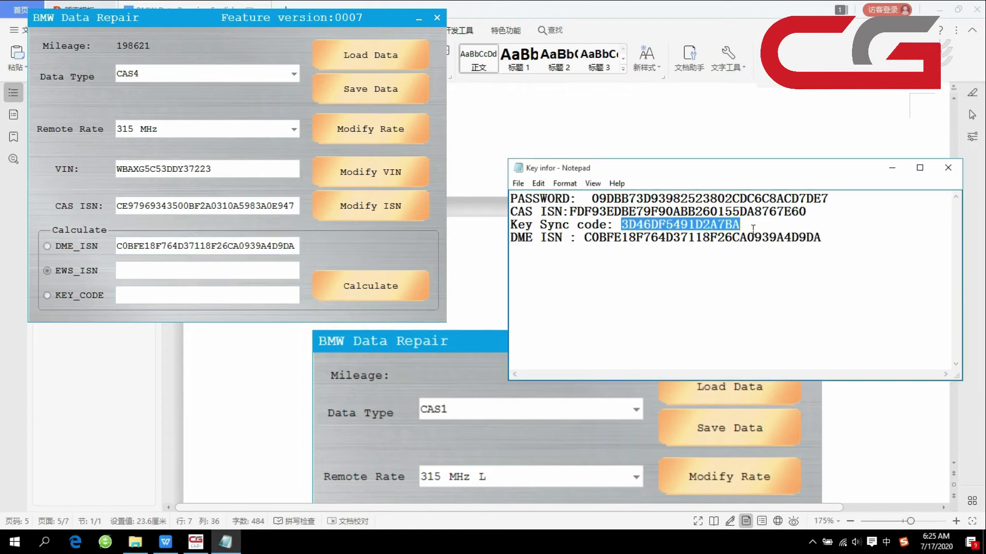
{"action": "key", "text": "ctrl+c"}
{"action": "left_click", "coordinate": [195, 300]}
{"action": "key", "text": "ctrl+v"}
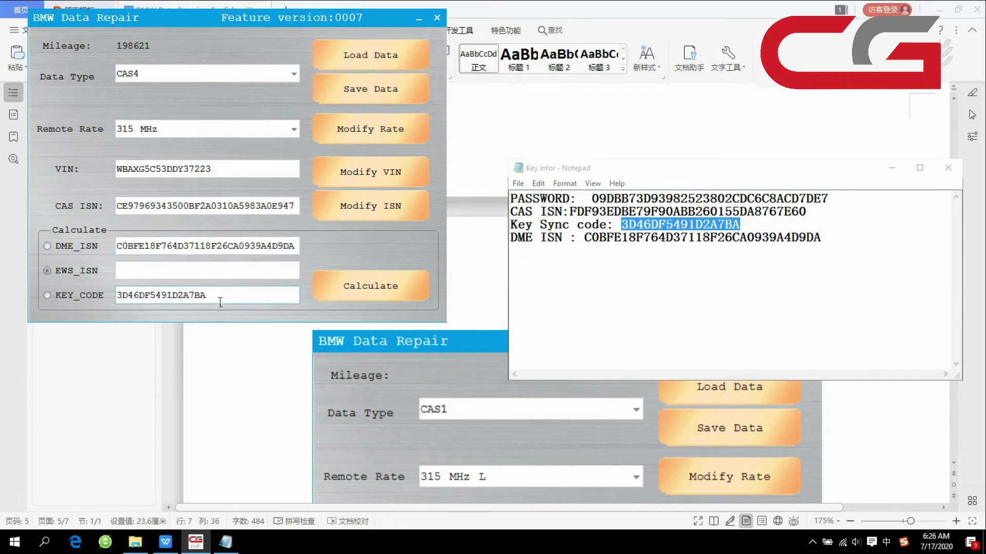
{"action": "left_click", "coordinate": [361, 284]}
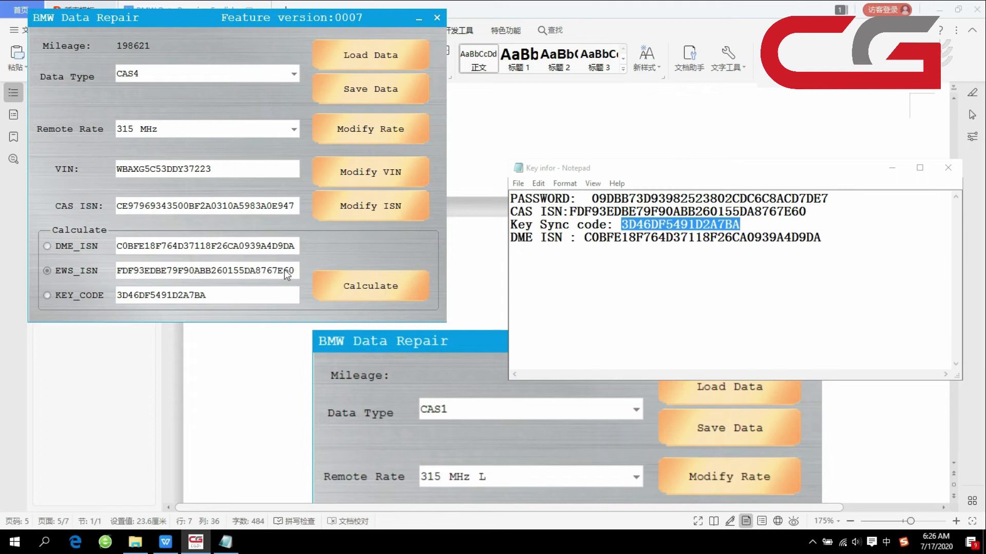
{"action": "left_click", "coordinate": [636, 212]}
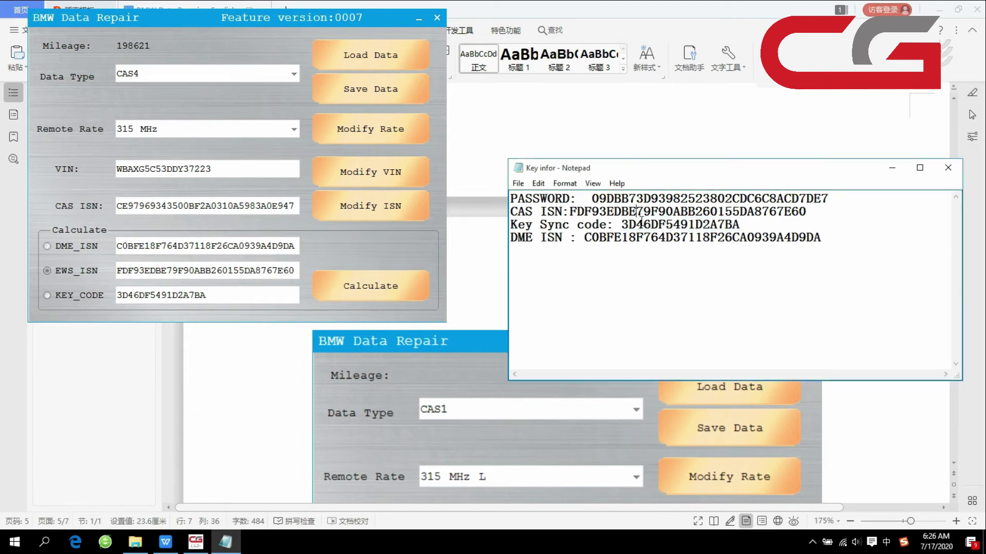
{"action": "left_click", "coordinate": [248, 272]}
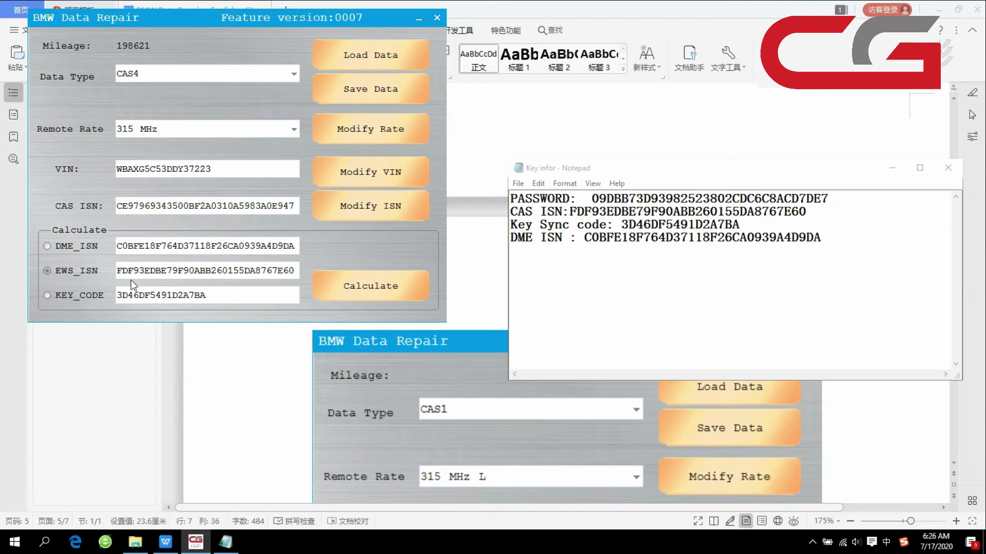
Alter the key code's ending to '11' and recalculate the EWS ISN
{"action": "left_click", "coordinate": [224, 298]}
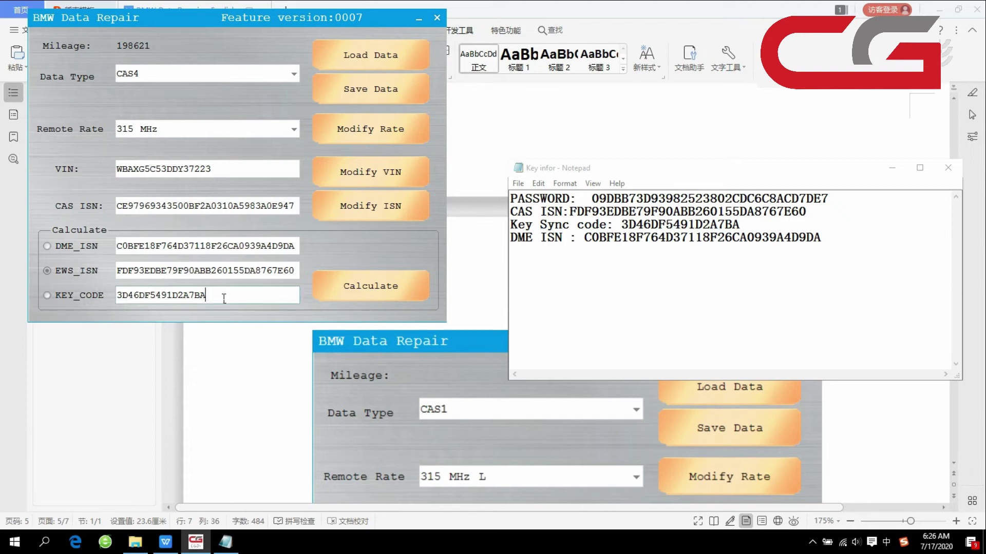
{"action": "key", "text": "Delete"}
{"action": "key", "text": "Delete"}
{"action": "type", "text": "11"}
{"action": "left_click", "coordinate": [360, 285]}
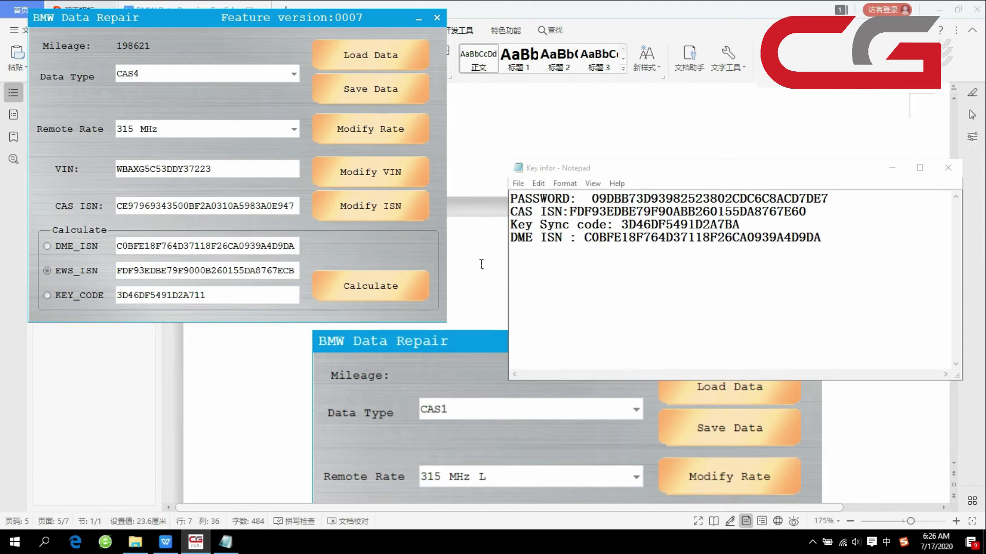
{"action": "left_click", "coordinate": [246, 75]}
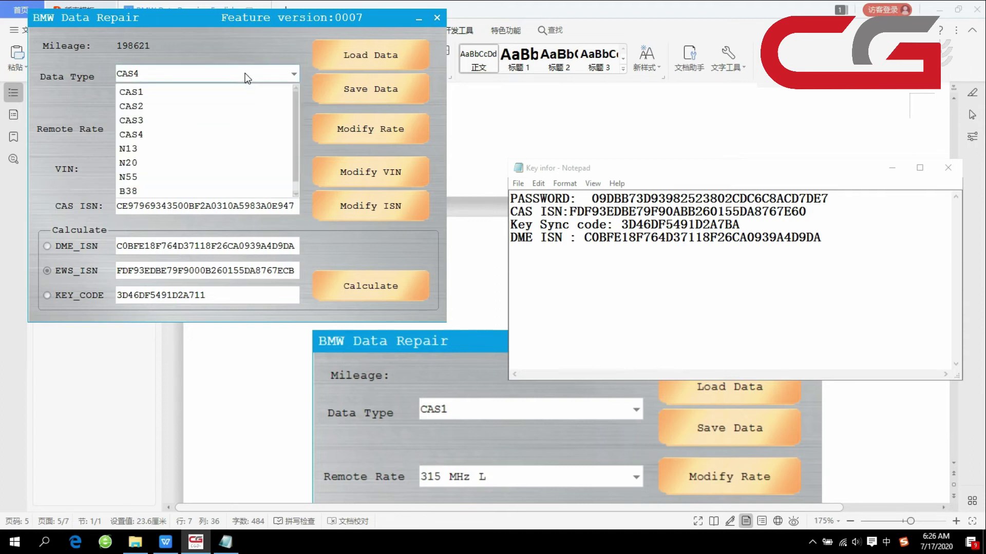
Set the data type to N20 and load the BMW N20 .bin file
{"action": "left_click", "coordinate": [144, 163]}
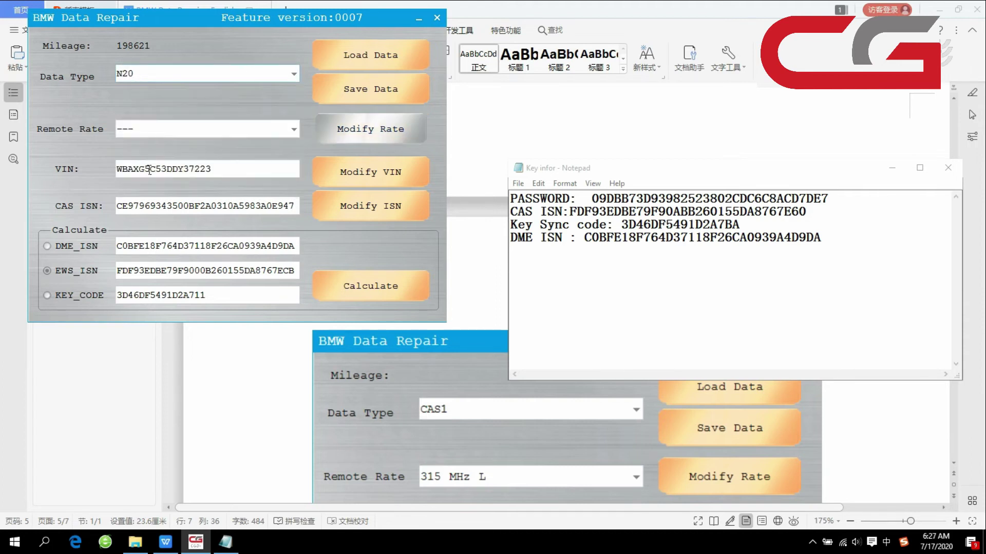
{"action": "left_click", "coordinate": [387, 54]}
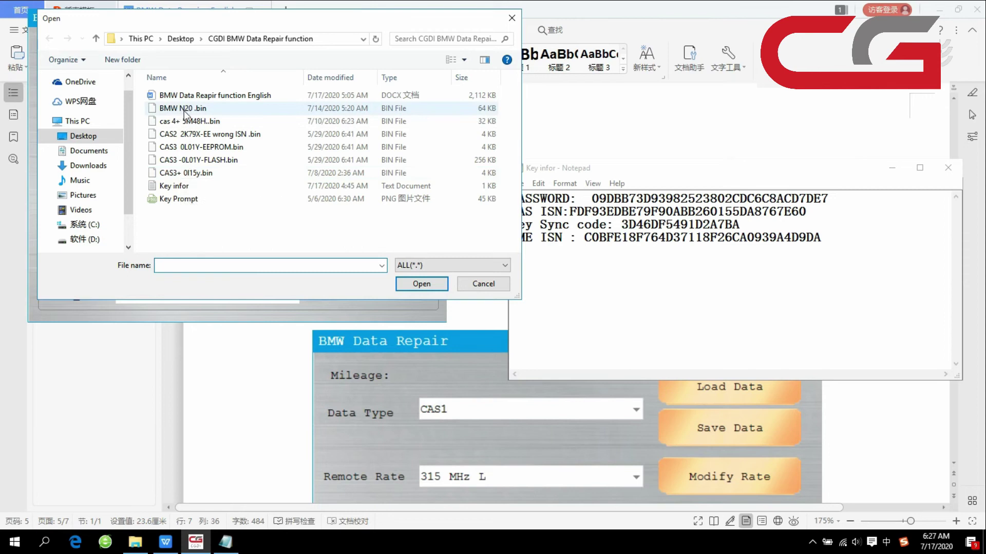
{"action": "left_click", "coordinate": [185, 110]}
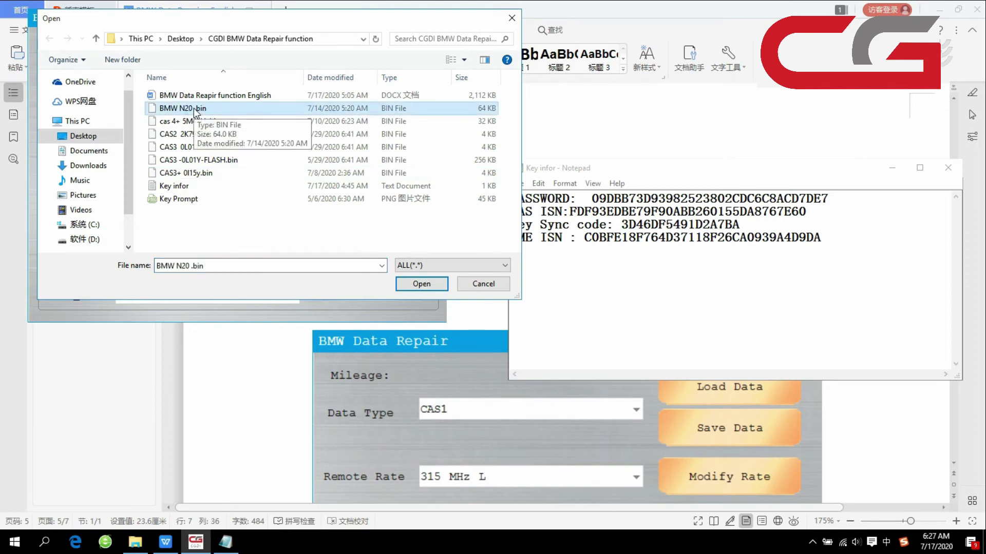
{"action": "left_click", "coordinate": [422, 284]}
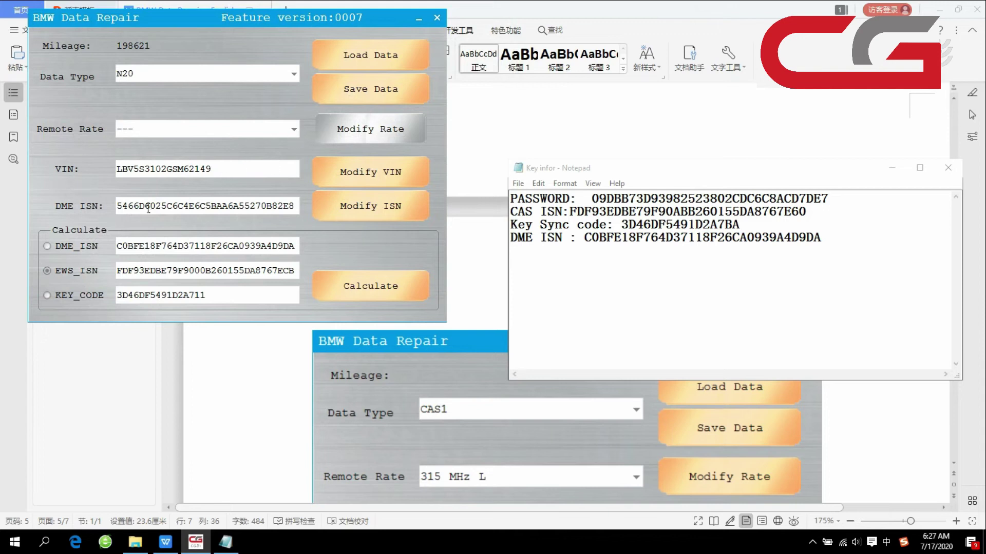
{"action": "left_click", "coordinate": [212, 214]}
{"action": "key", "text": "BackSpace"}
{"action": "key", "text": "End"}
{"action": "key", "text": "BackSpace"}
{"action": "type", "text": "11"}
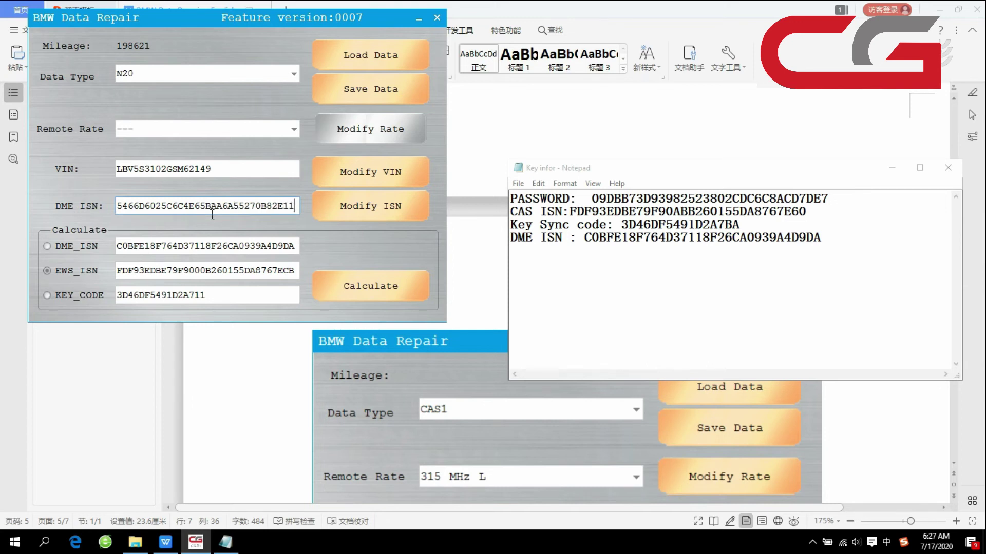
{"action": "left_click", "coordinate": [222, 176]}
{"action": "key", "text": "BackSpace"}
{"action": "key", "text": "BackSpace"}
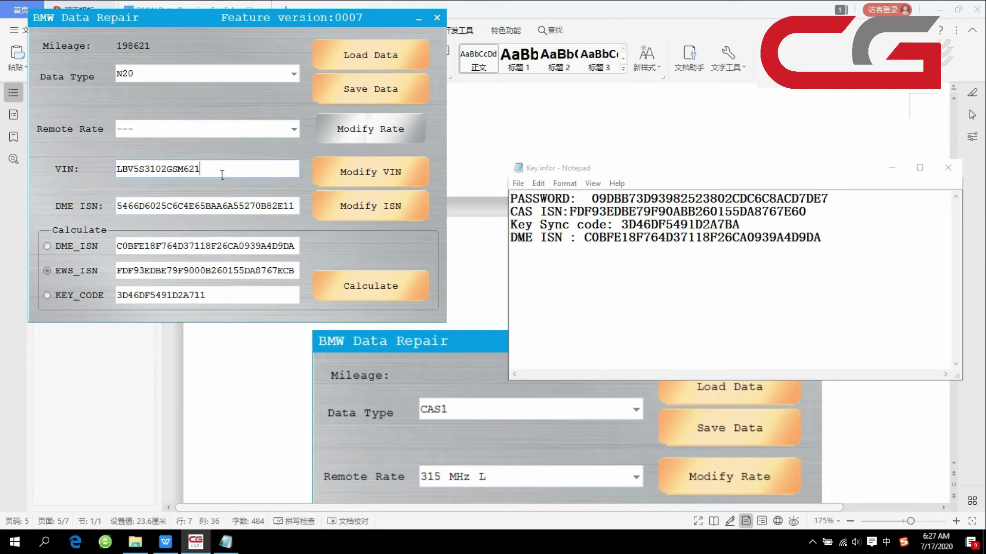
{"action": "left_click", "coordinate": [347, 161]}
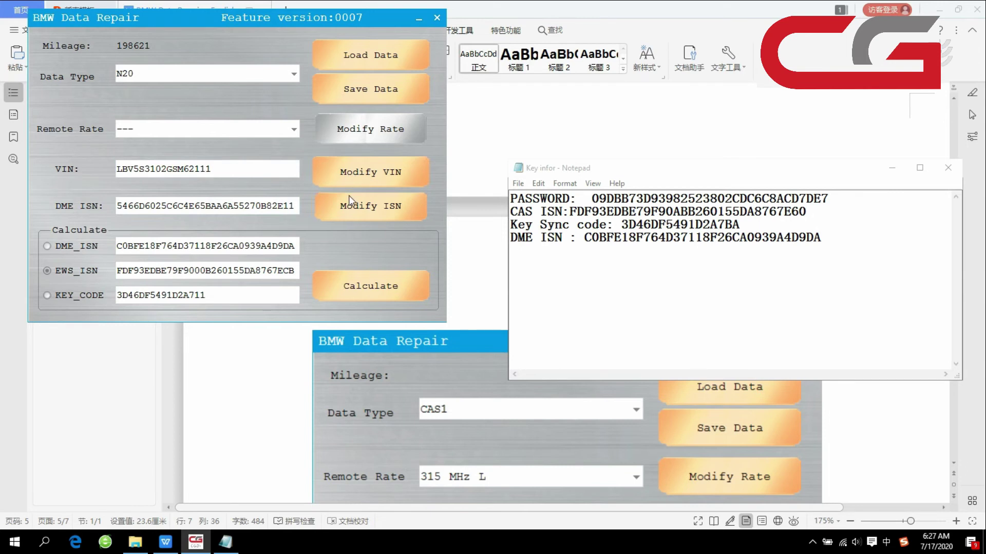
{"action": "left_click", "coordinate": [376, 86]}
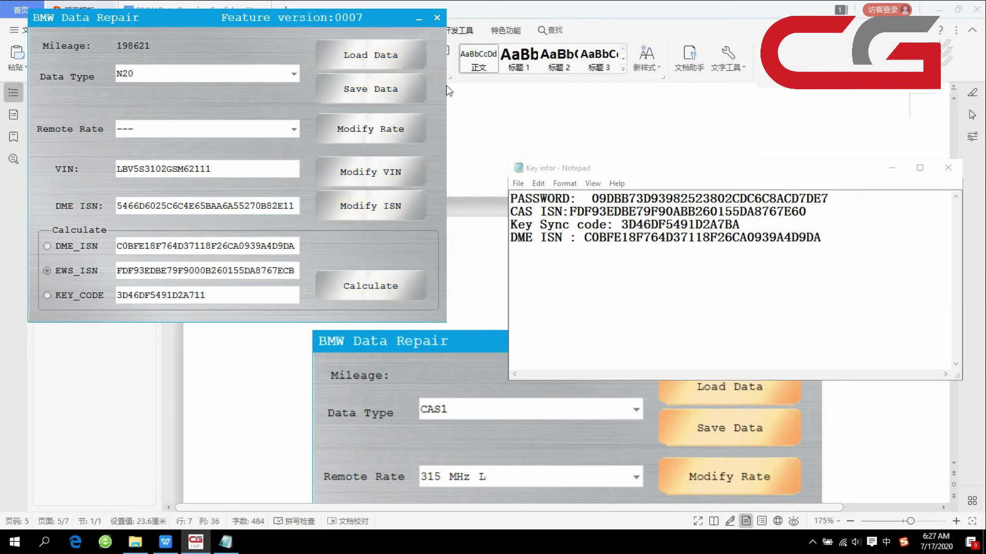
Save the edited data as N20 in the Desktop's 111 folder
{"action": "left_click", "coordinate": [180, 39]}
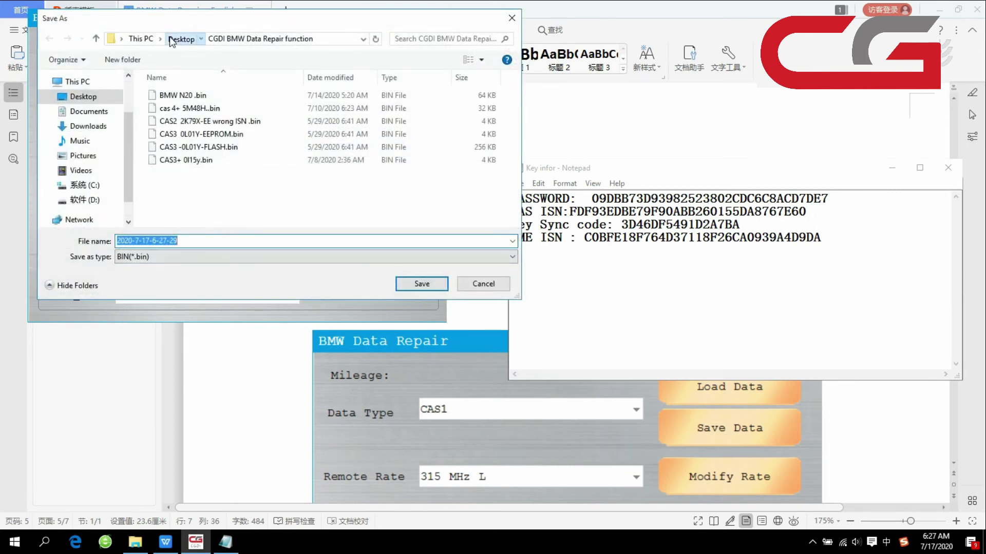
{"action": "double_click", "coordinate": [187, 123]}
{"action": "left_click", "coordinate": [201, 239]}
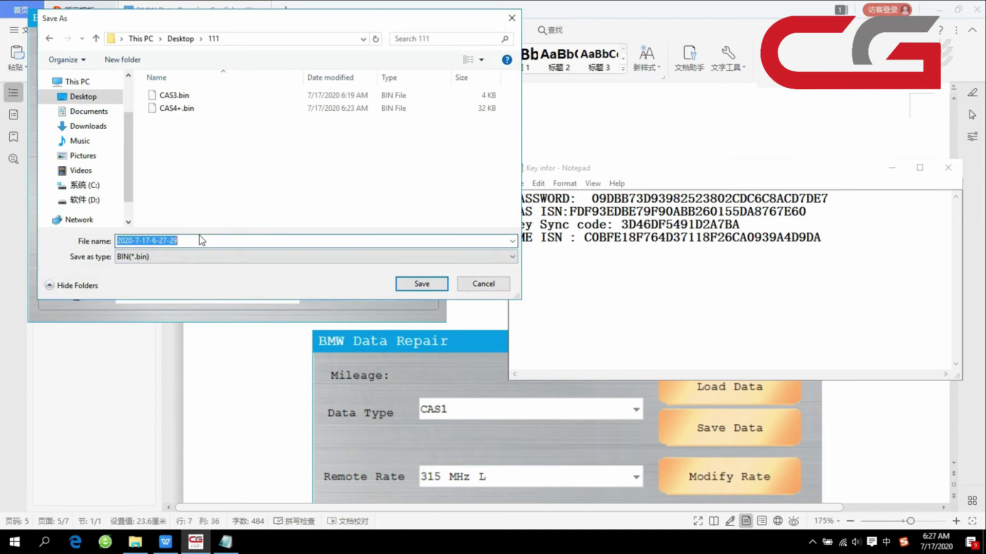
{"action": "type", "text": "N20"}
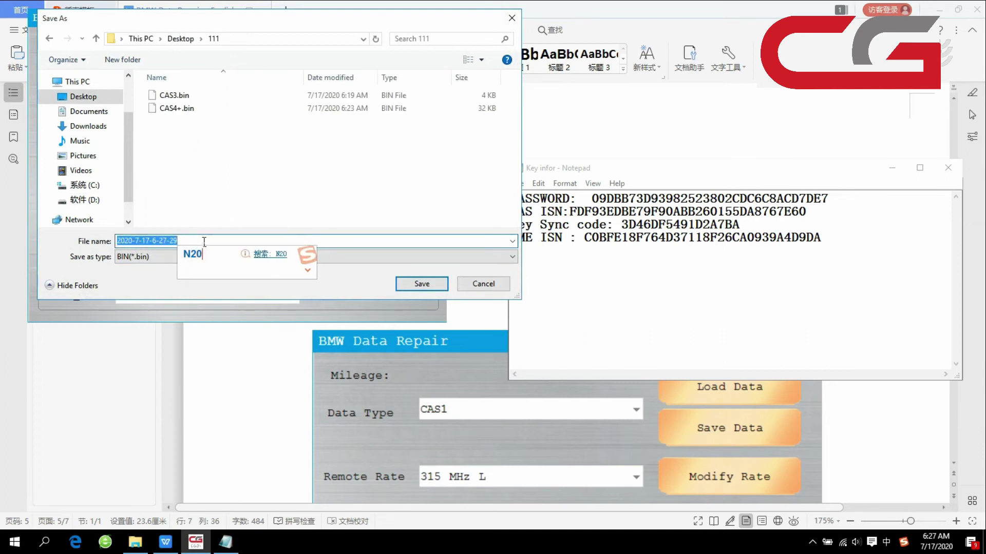
{"action": "key", "text": "Return"}
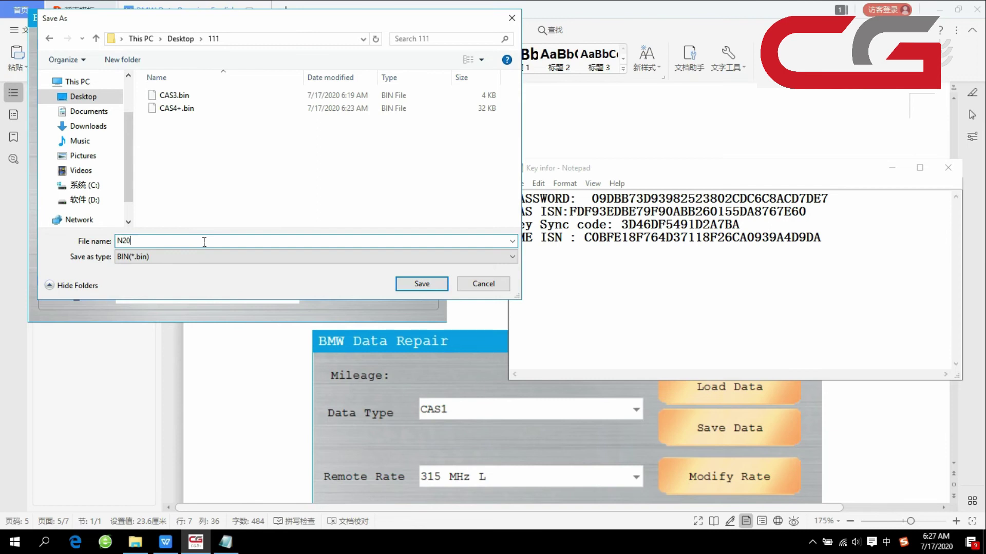
{"action": "key", "text": "Return"}
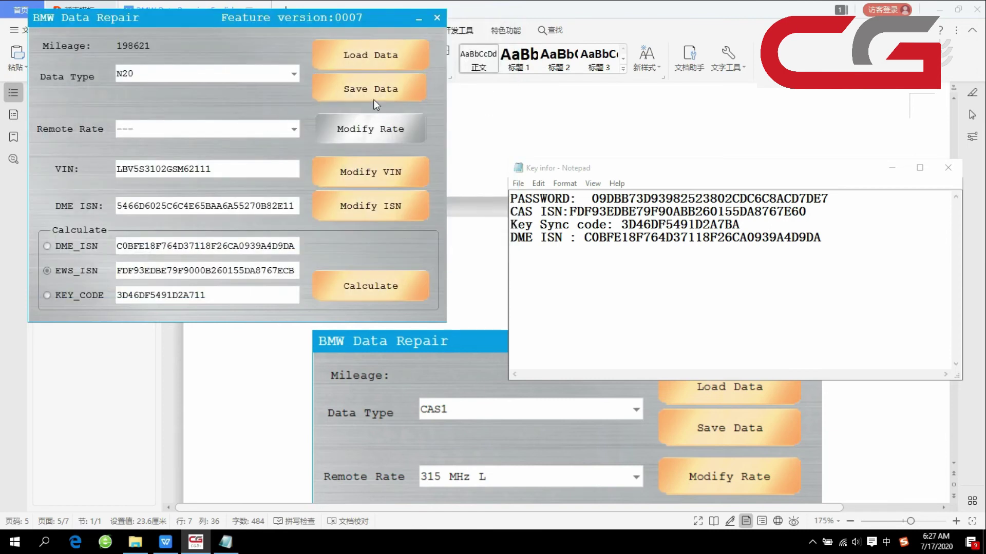
Load N20.bin back and check its VIN value
{"action": "left_click", "coordinate": [372, 58]}
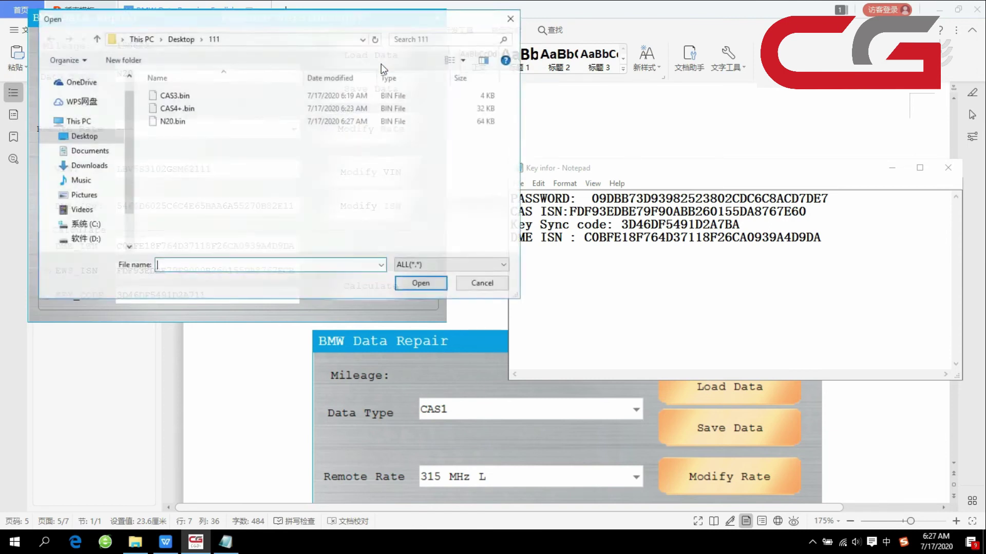
{"action": "left_click", "coordinate": [260, 121]}
{"action": "left_click", "coordinate": [410, 285]}
{"action": "left_click", "coordinate": [212, 177]}
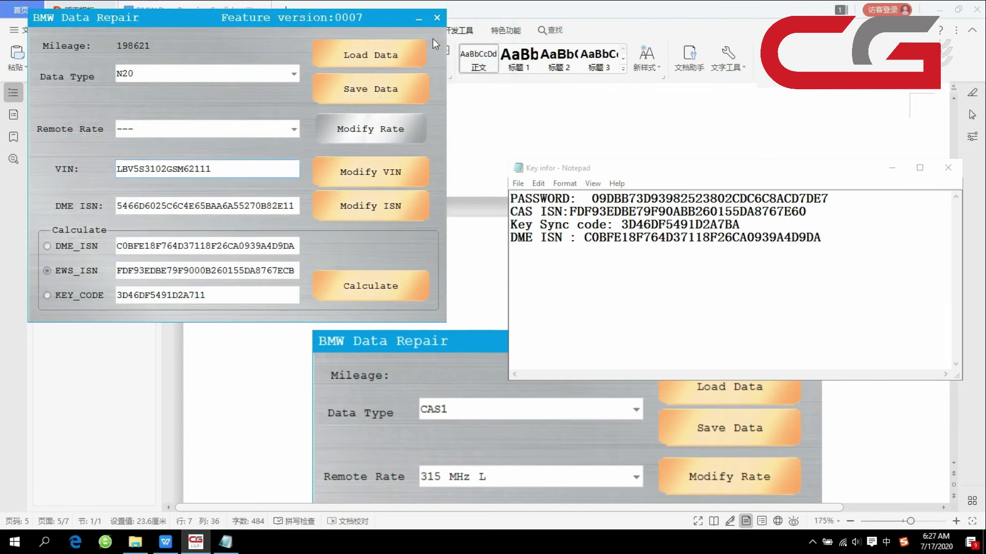
Restart BMW Data Repair, reload N20.bin as N20 data, and return to the Writer document
{"action": "left_click", "coordinate": [441, 19]}
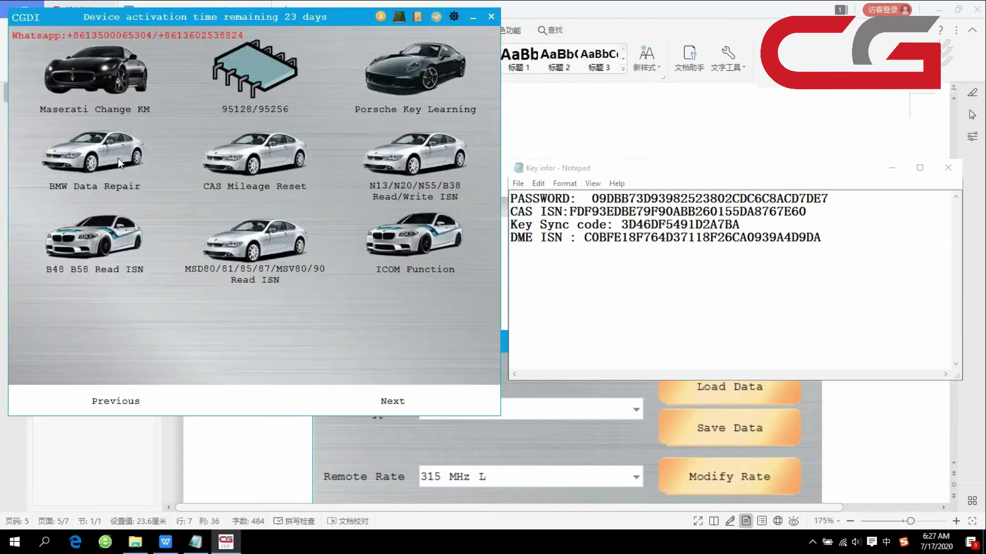
{"action": "left_click", "coordinate": [117, 164]}
{"action": "left_click_drag", "start_coordinate": [419, 105], "coordinate": [163, 3]}
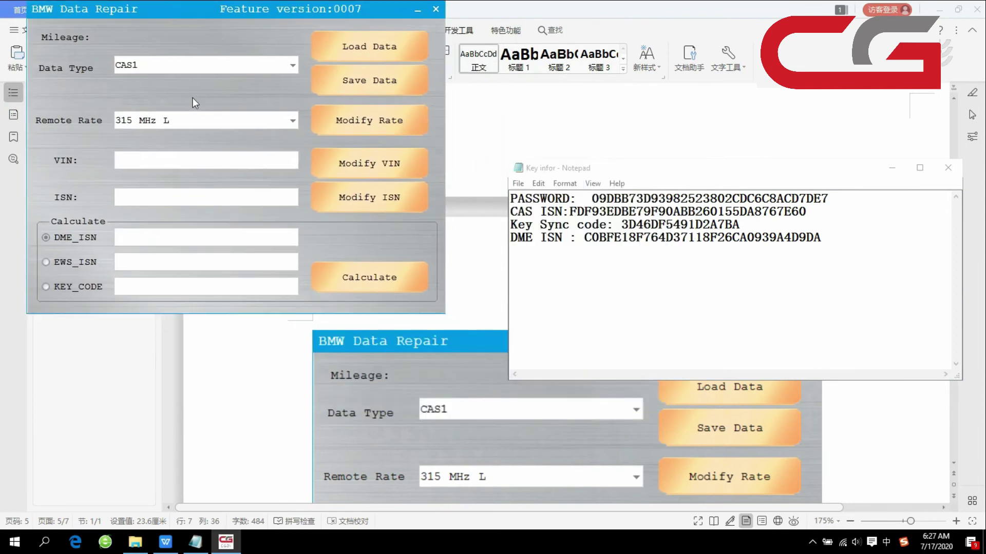
{"action": "left_click", "coordinate": [203, 71]}
{"action": "left_click", "coordinate": [167, 149]}
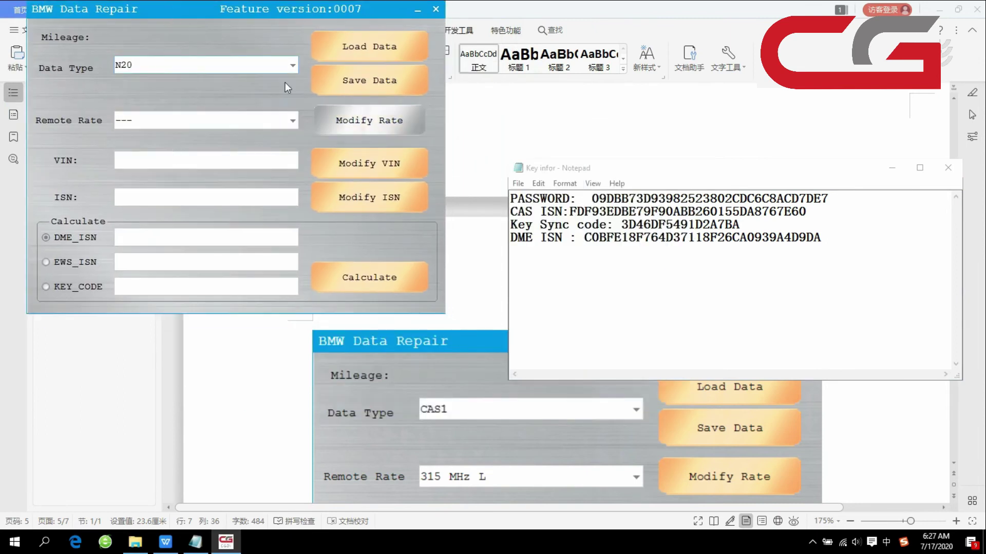
{"action": "left_click", "coordinate": [395, 47]}
{"action": "left_click", "coordinate": [221, 112]}
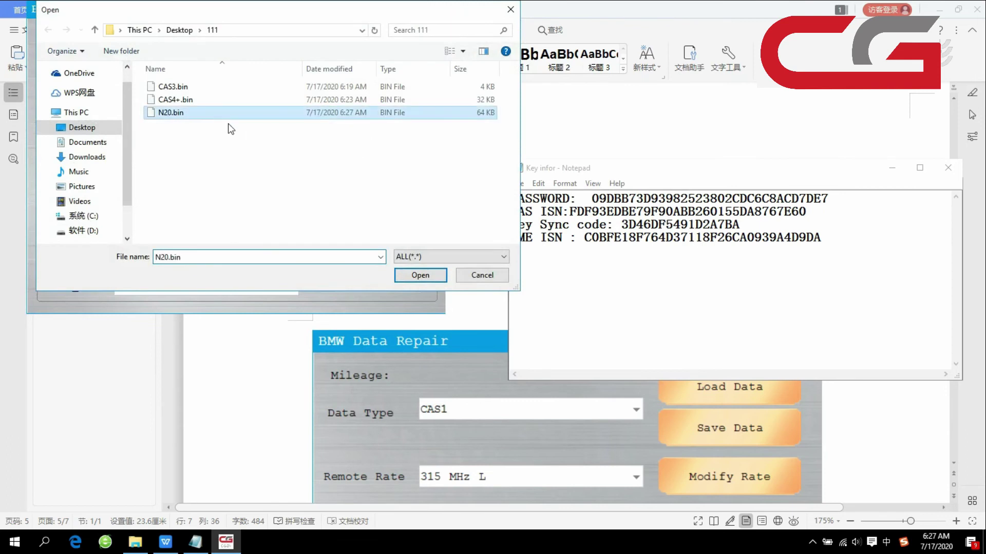
{"action": "left_click", "coordinate": [420, 276]}
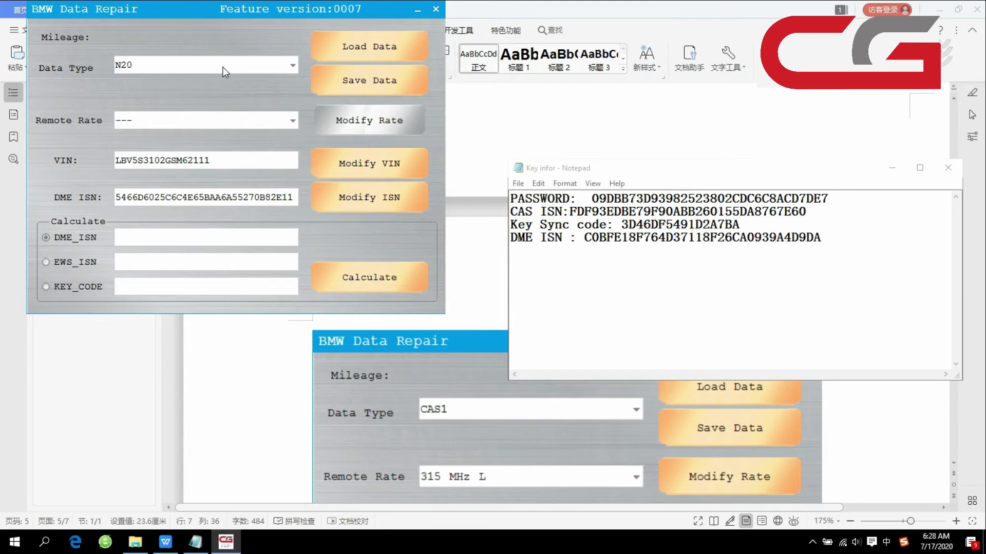
{"action": "left_click", "coordinate": [498, 168]}
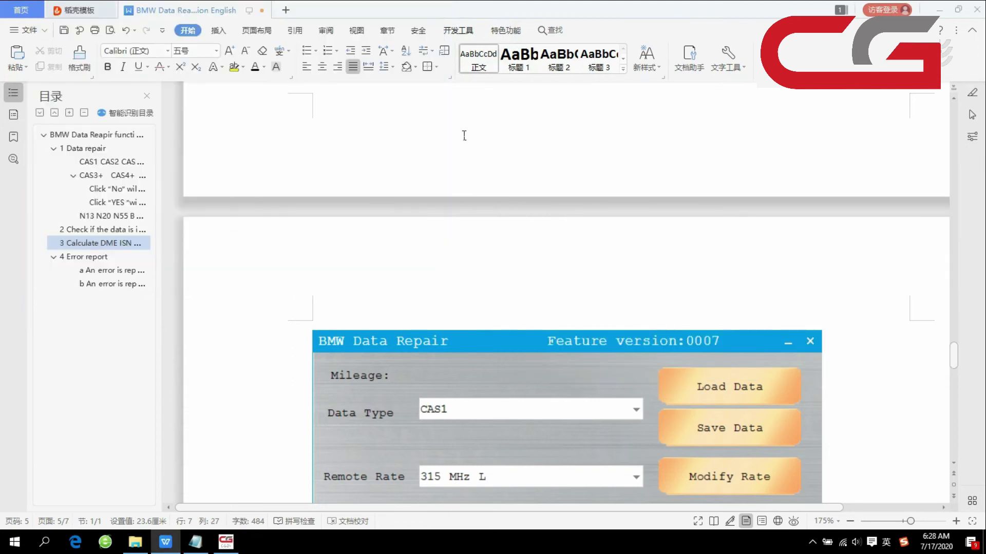
Jump to section '2 Check if the data is incorrect' and bring BMW Data Repair back up
{"action": "scroll", "coordinate": [464, 136], "scroll_direction": "up", "scroll_amount": 3}
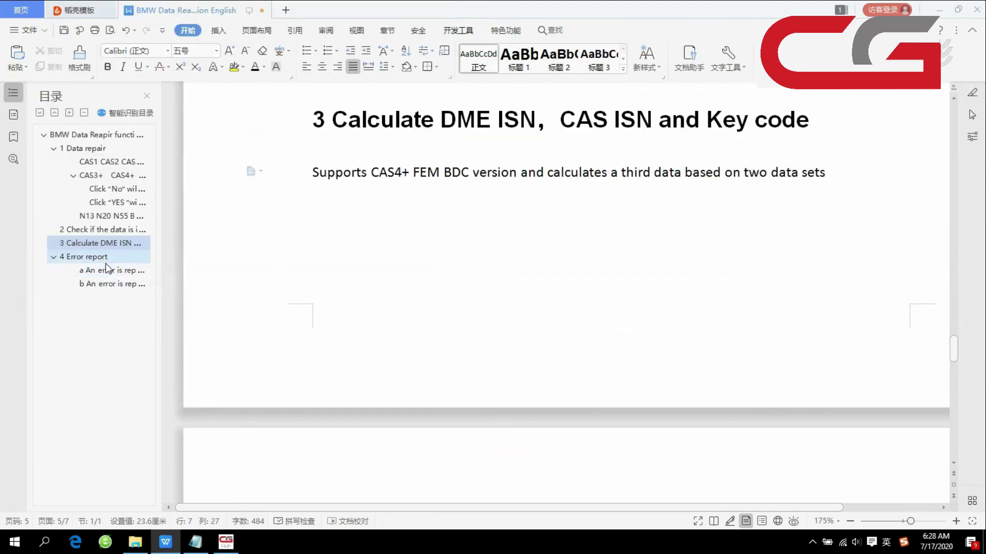
{"action": "left_click", "coordinate": [105, 234]}
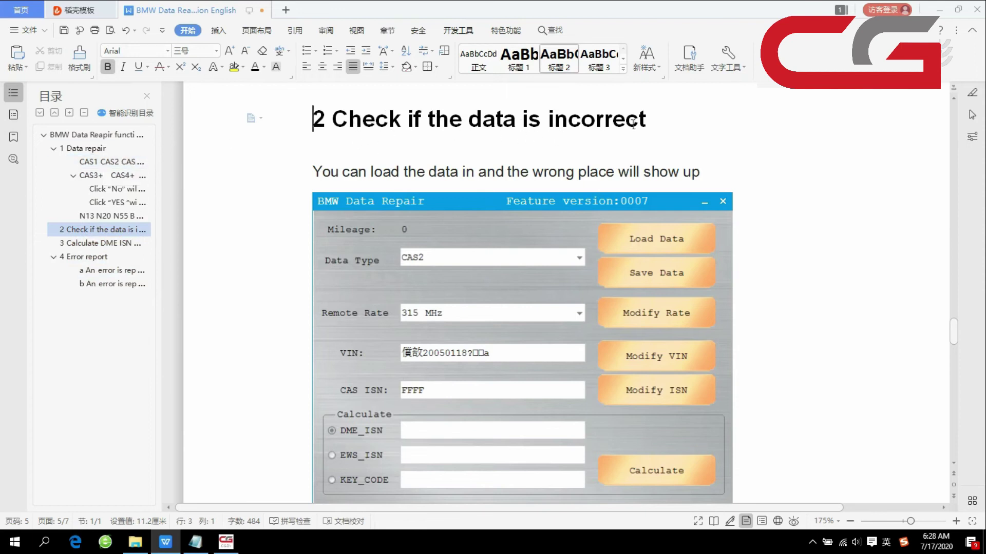
{"action": "scroll", "coordinate": [590, 202], "scroll_direction": "down", "scroll_amount": 1}
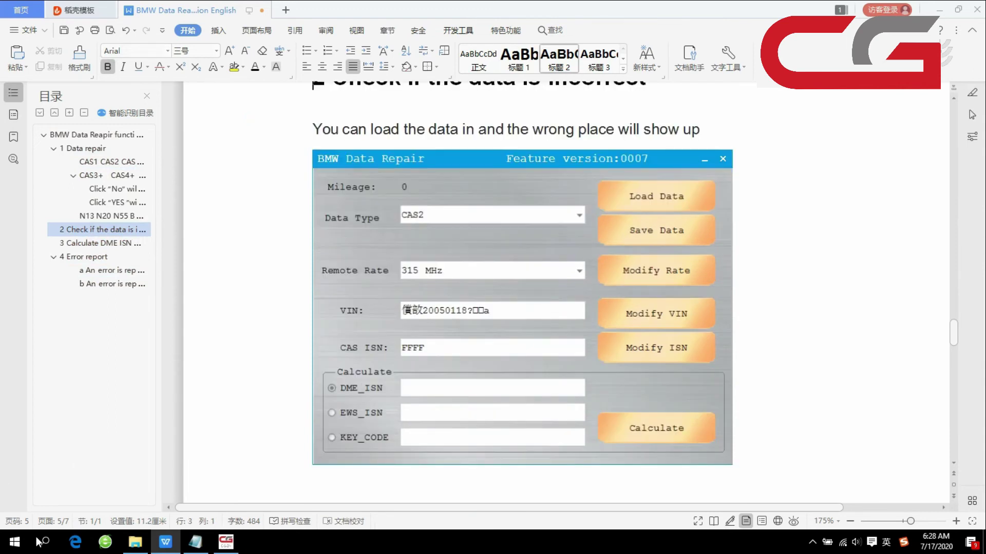
{"action": "left_click", "coordinate": [225, 544]}
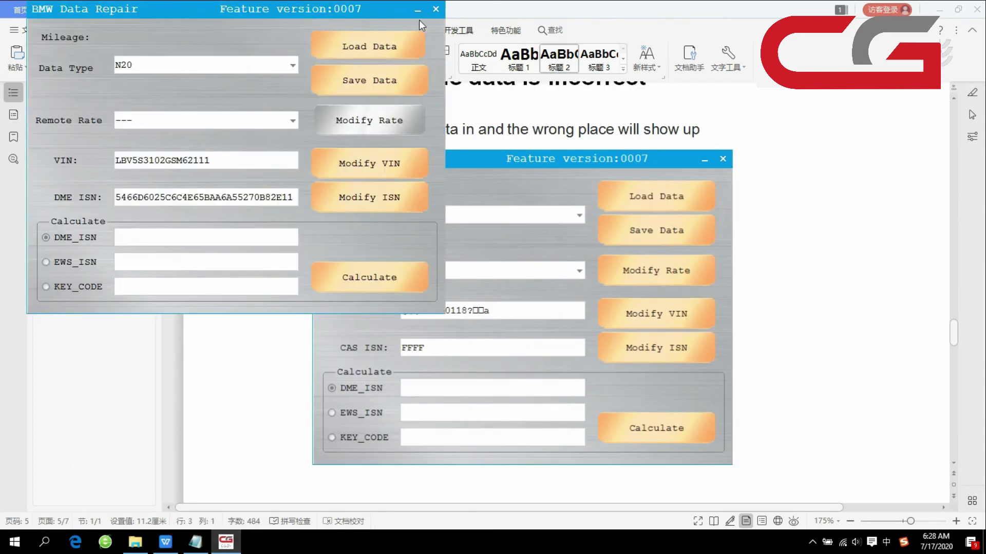
Reopen BMW Data Repair and set the data type to CAS2
{"action": "left_click", "coordinate": [436, 9]}
{"action": "left_click", "coordinate": [94, 164]}
{"action": "left_click_drag", "start_coordinate": [431, 156], "coordinate": [145, 11]}
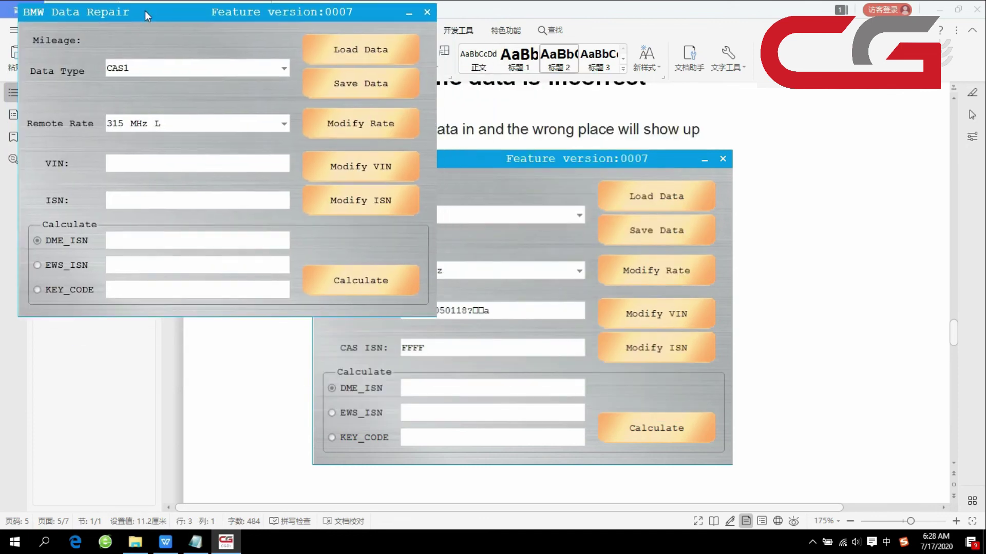
{"action": "left_click", "coordinate": [186, 67]}
{"action": "left_click", "coordinate": [169, 99]}
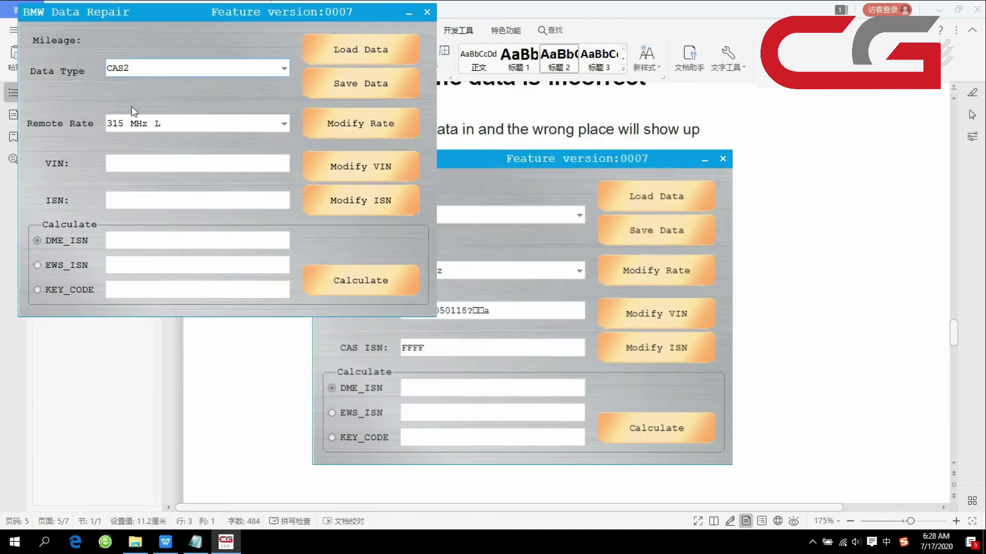
Load the CAS2 wrong-ISN .bin from the CGDI BMW Data Repair function folder
{"action": "left_click", "coordinate": [366, 53]}
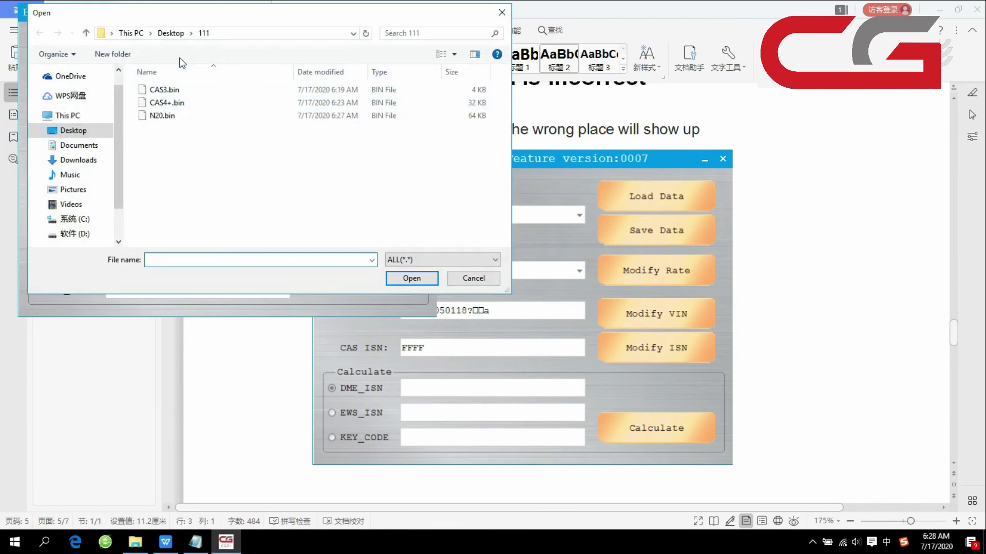
{"action": "left_click", "coordinate": [170, 33]}
{"action": "double_click", "coordinate": [225, 105]}
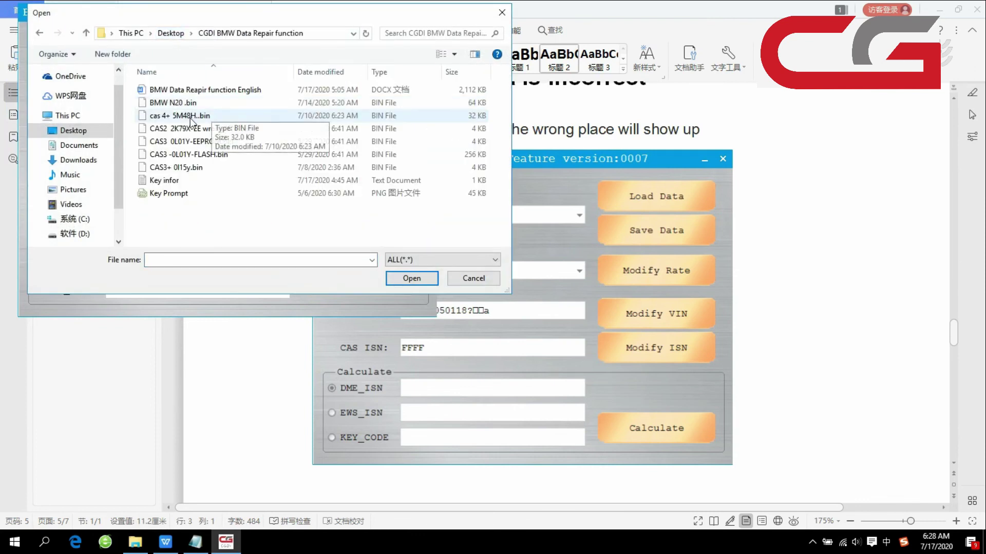
{"action": "left_click", "coordinate": [228, 131]}
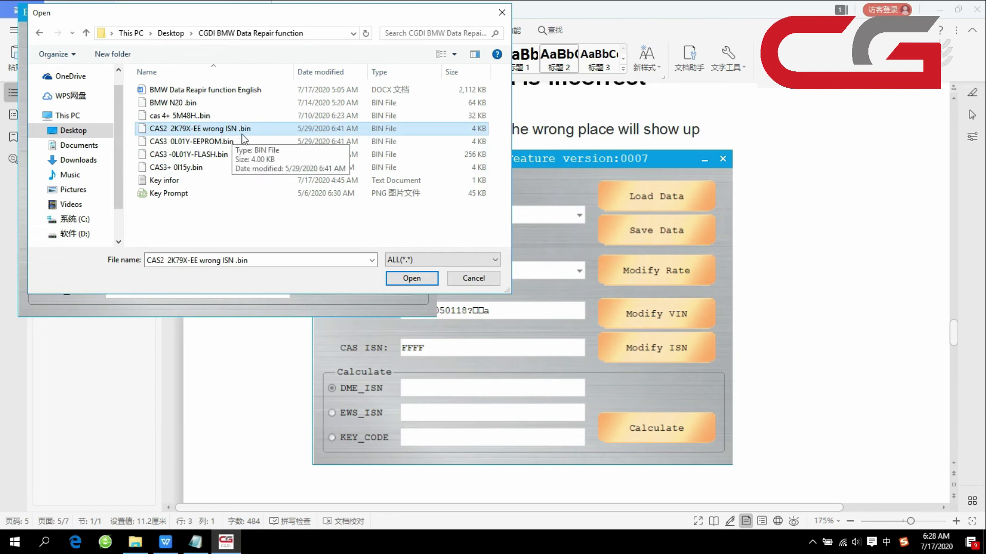
{"action": "left_click", "coordinate": [418, 277]}
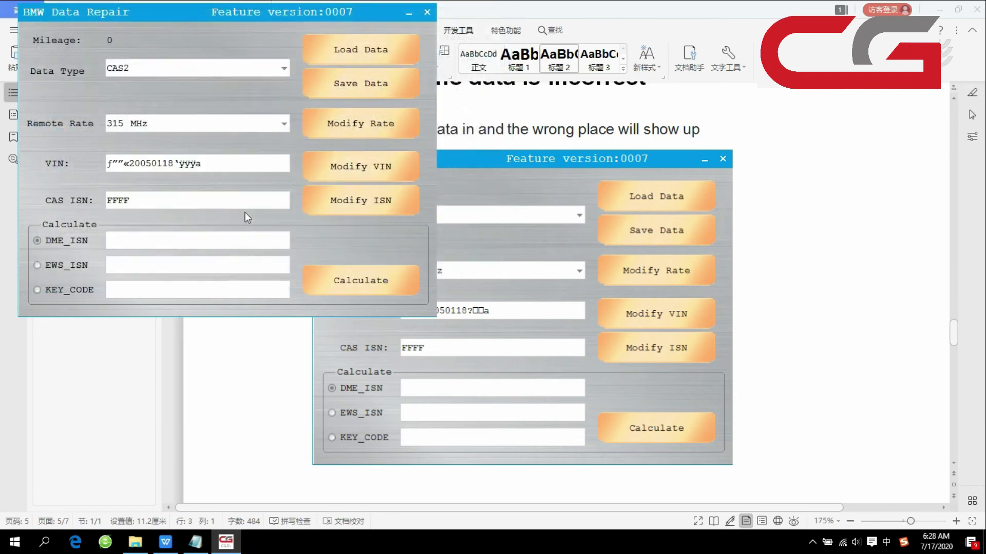
Highlight the garbled VIN and FFFF CAS ISN, then switch back to the Writer document
{"action": "left_click_drag", "start_coordinate": [108, 165], "coordinate": [195, 169]}
{"action": "double_click", "coordinate": [160, 205]}
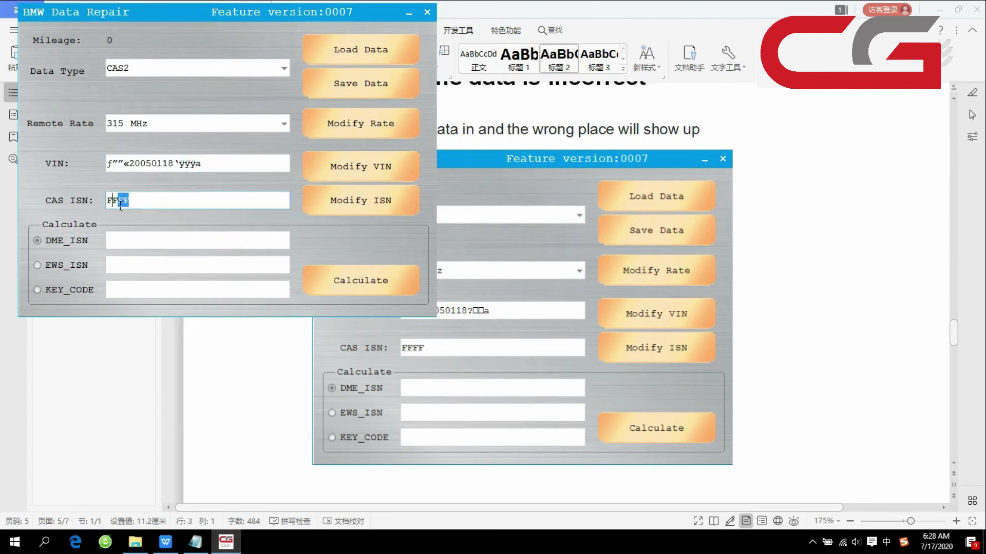
{"action": "left_click", "coordinate": [170, 206]}
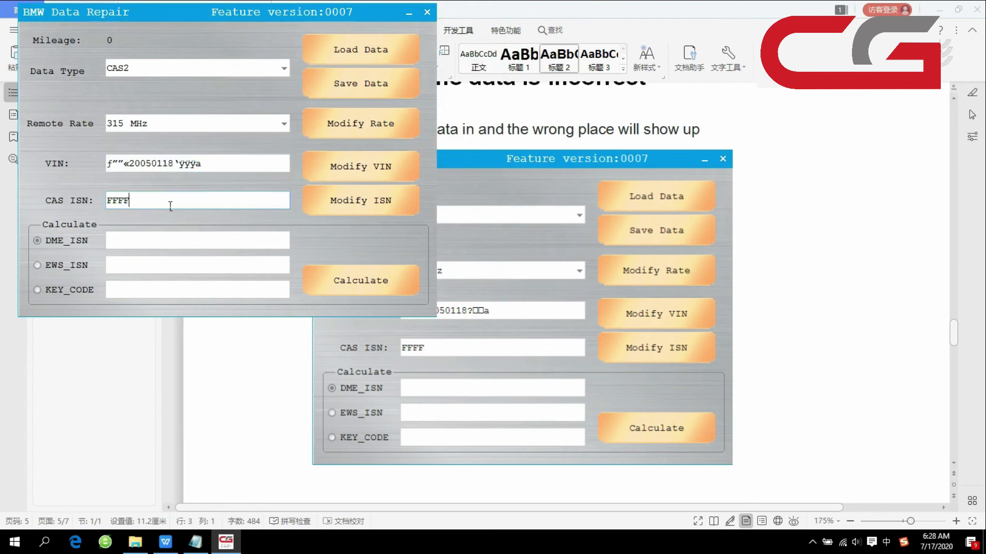
{"action": "left_click_drag", "start_coordinate": [211, 175], "coordinate": [128, 173]}
{"action": "left_click", "coordinate": [219, 171]}
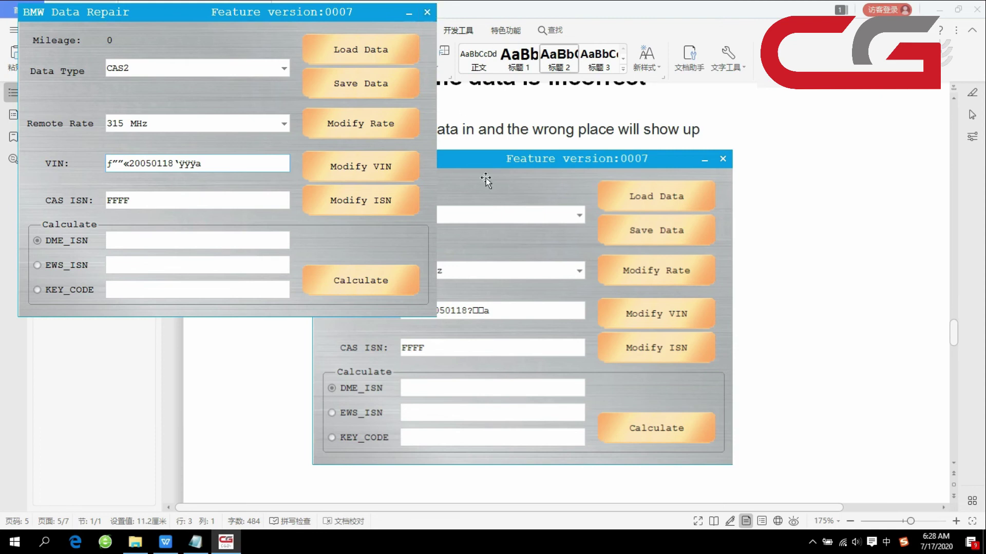
{"action": "left_click", "coordinate": [598, 129]}
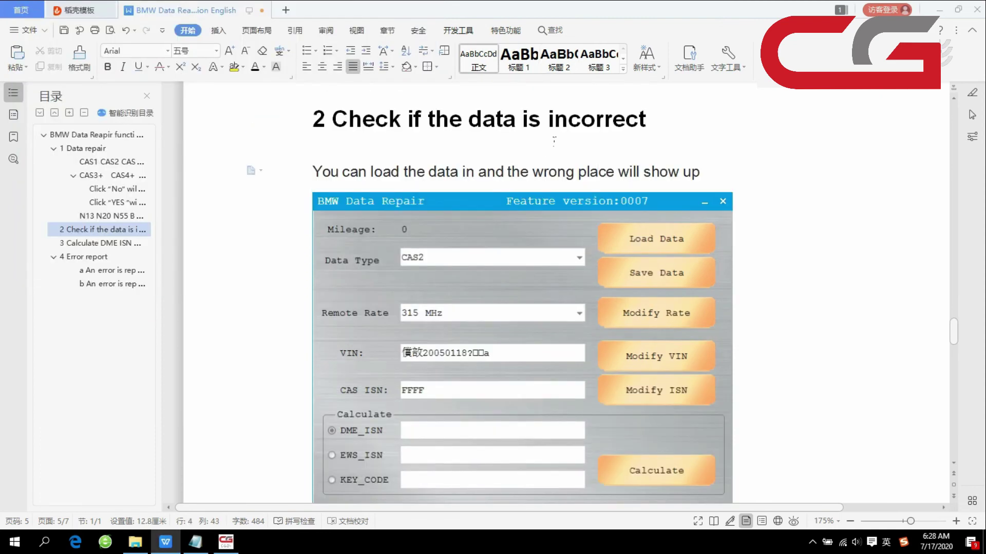
Jump to section '4 Error report' in the guide and highlight its heading
{"action": "scroll", "coordinate": [600, 133], "scroll_direction": "down", "scroll_amount": 2}
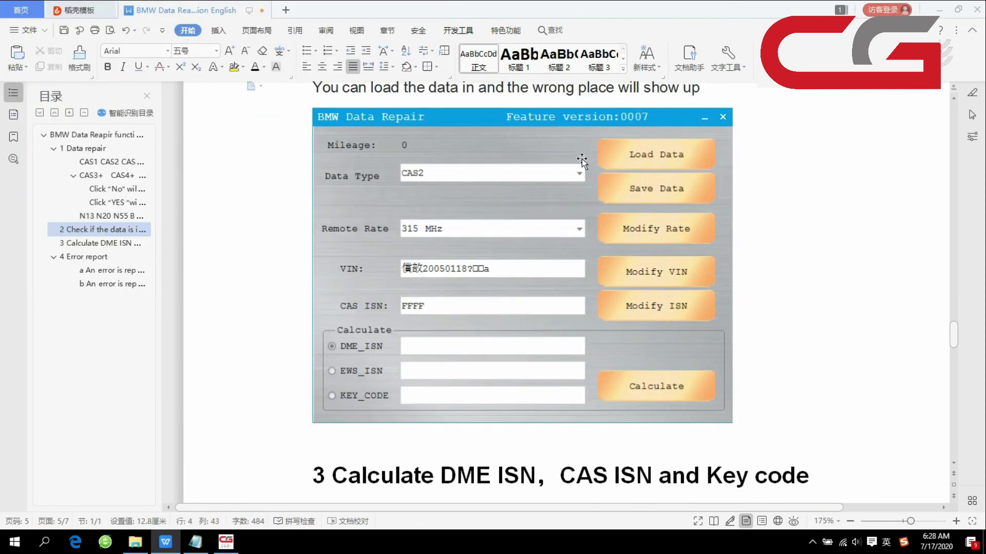
{"action": "scroll", "coordinate": [582, 161], "scroll_direction": "down", "scroll_amount": 3}
{"action": "scroll", "coordinate": [568, 182], "scroll_direction": "up", "scroll_amount": 4}
{"action": "scroll", "coordinate": [554, 195], "scroll_direction": "down", "scroll_amount": 4}
{"action": "left_click", "coordinate": [103, 257]}
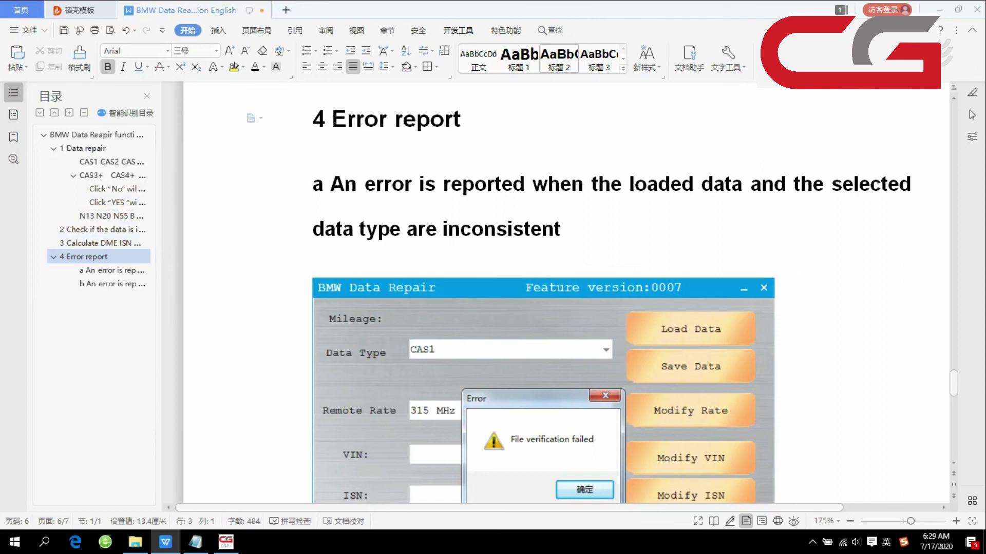
{"action": "left_click_drag", "start_coordinate": [356, 123], "coordinate": [516, 143]}
{"action": "left_click", "coordinate": [495, 154]}
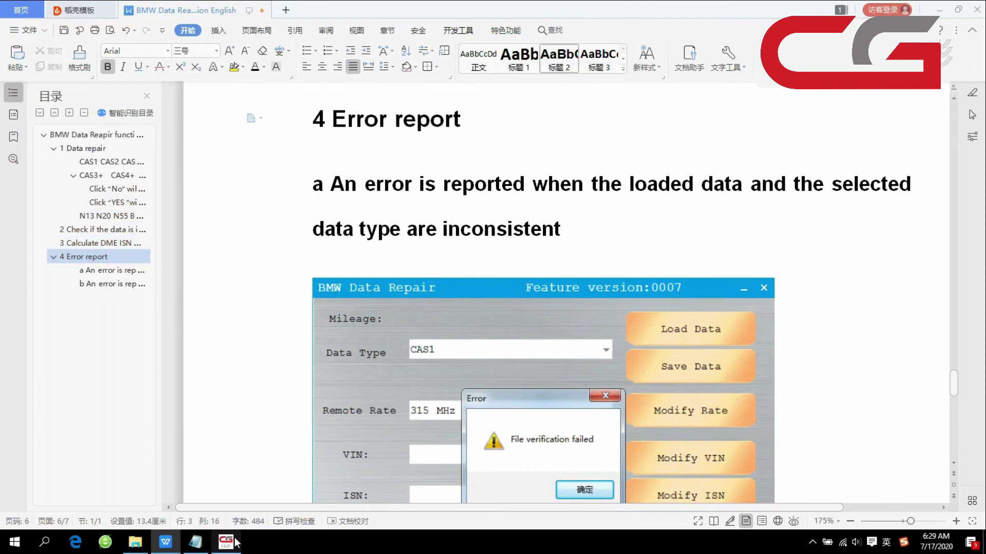
Bring BMW Data Repair forward and cancel the Load Data file picker twice without loading a file
{"action": "left_click", "coordinate": [226, 542]}
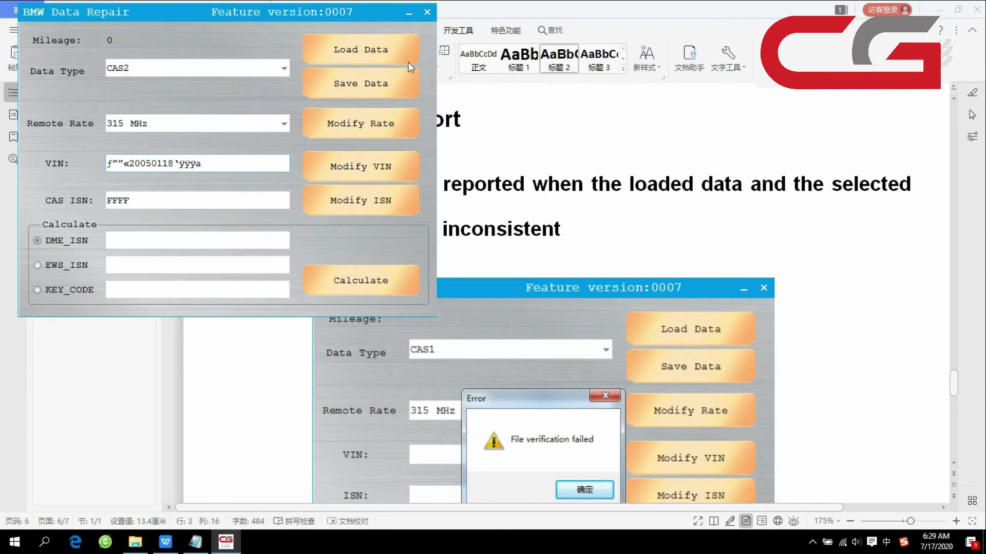
{"action": "left_click", "coordinate": [369, 54]}
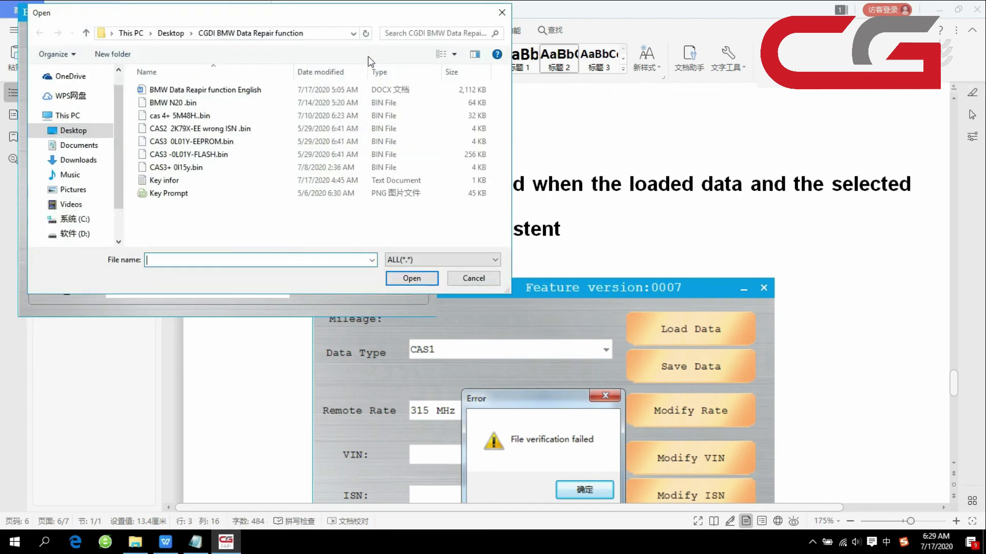
{"action": "left_click", "coordinate": [182, 141]}
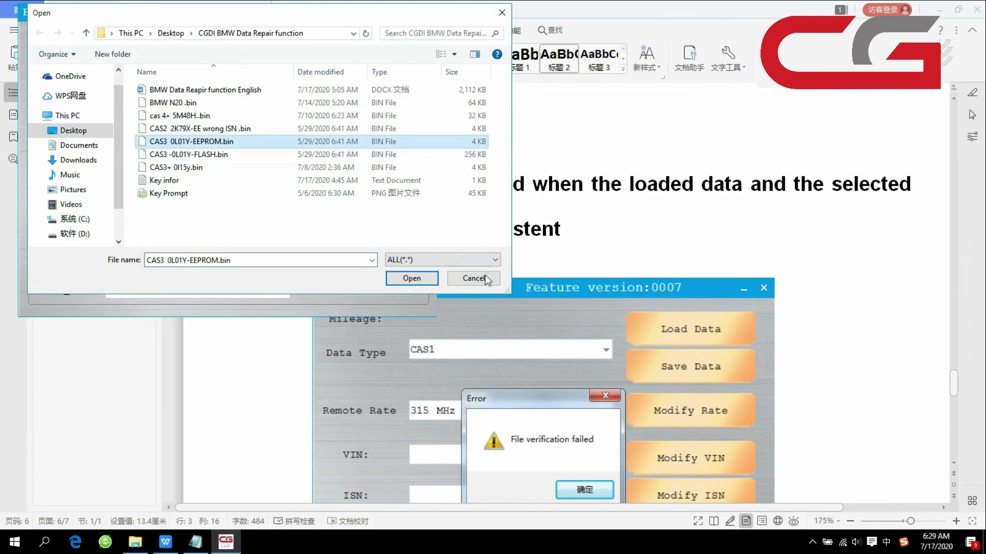
{"action": "left_click", "coordinate": [421, 279]}
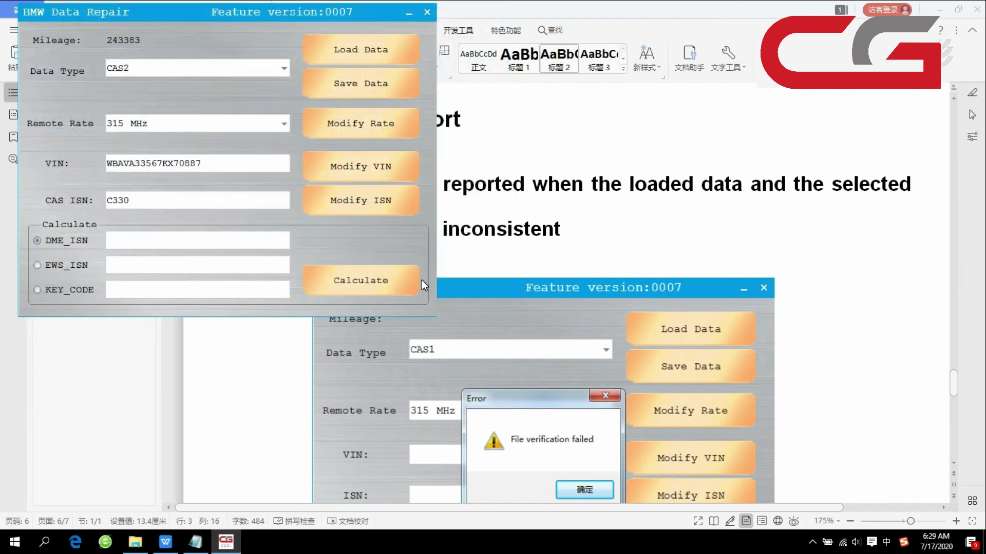
{"action": "left_click", "coordinate": [336, 52]}
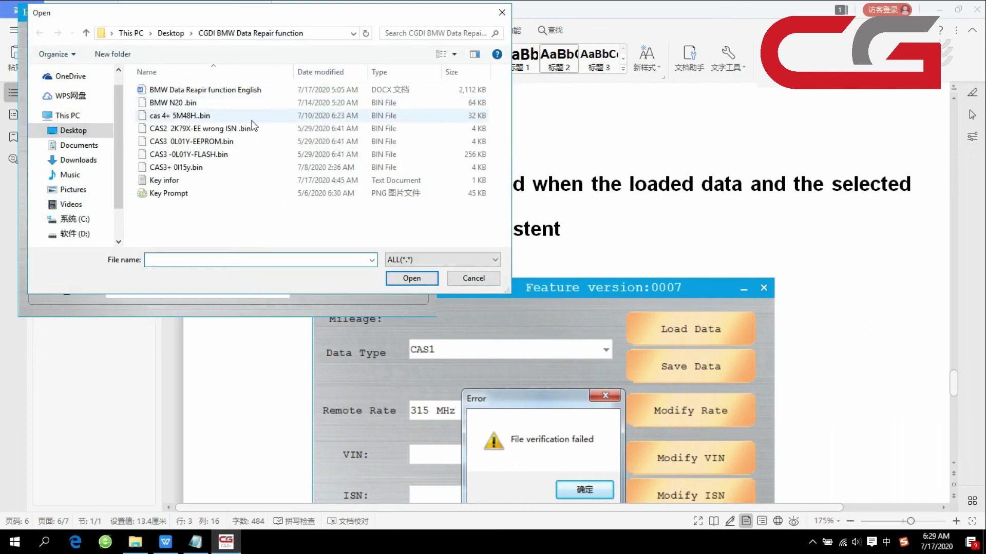
{"action": "double_click", "coordinate": [214, 143]}
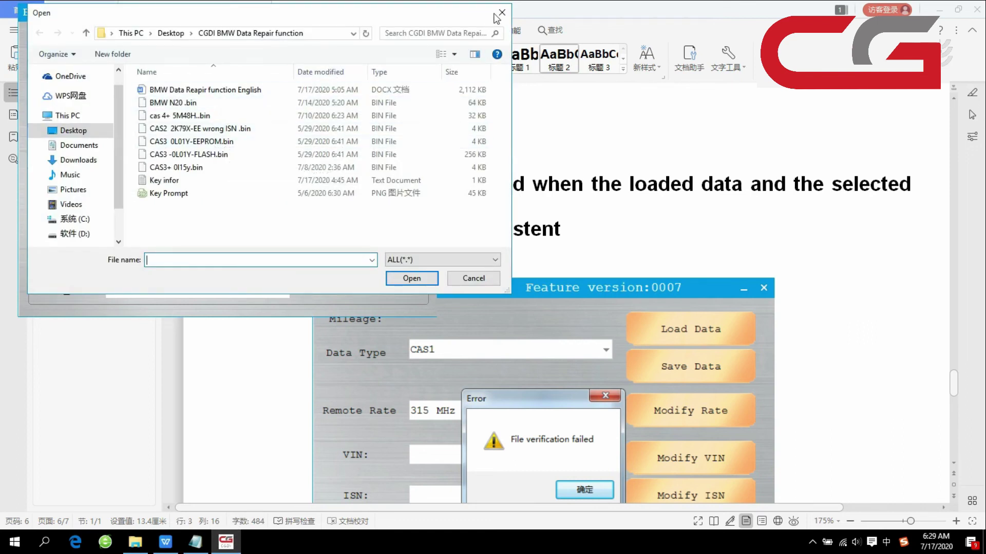
Keep CAS2 as the data type and close the BMW Data Repair window
{"action": "left_click", "coordinate": [142, 73]}
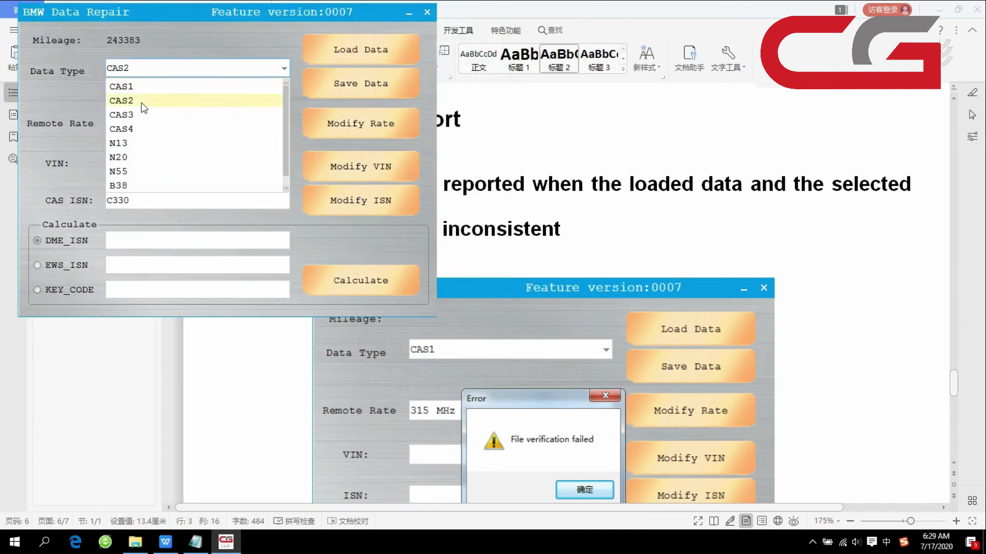
{"action": "left_click", "coordinate": [143, 104]}
{"action": "left_click", "coordinate": [426, 12]}
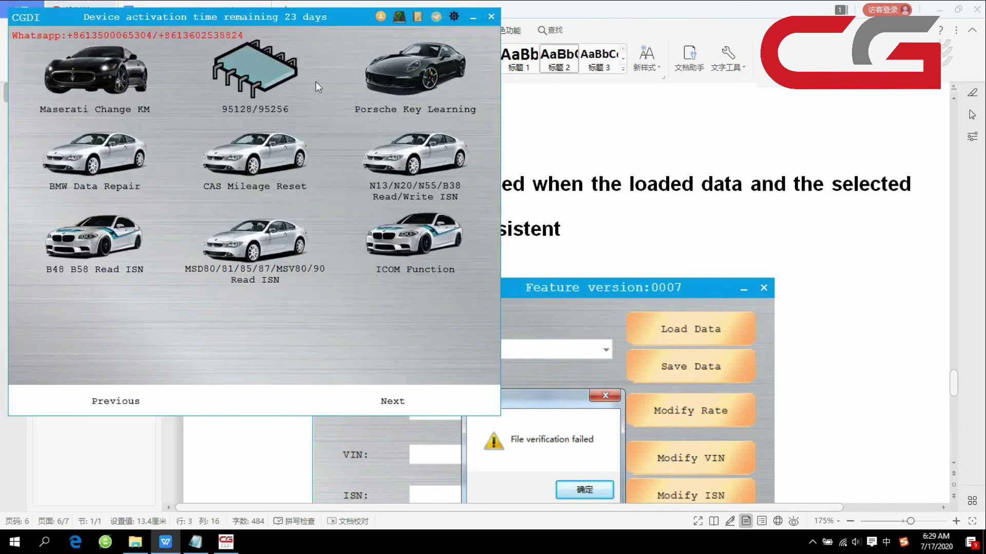
Reopen BMW Data Repair as CAS2 and load CAS3+ 0I15y.bin, triggering 'File verification failed'
{"action": "left_click", "coordinate": [188, 139]}
{"action": "left_click", "coordinate": [390, 172]}
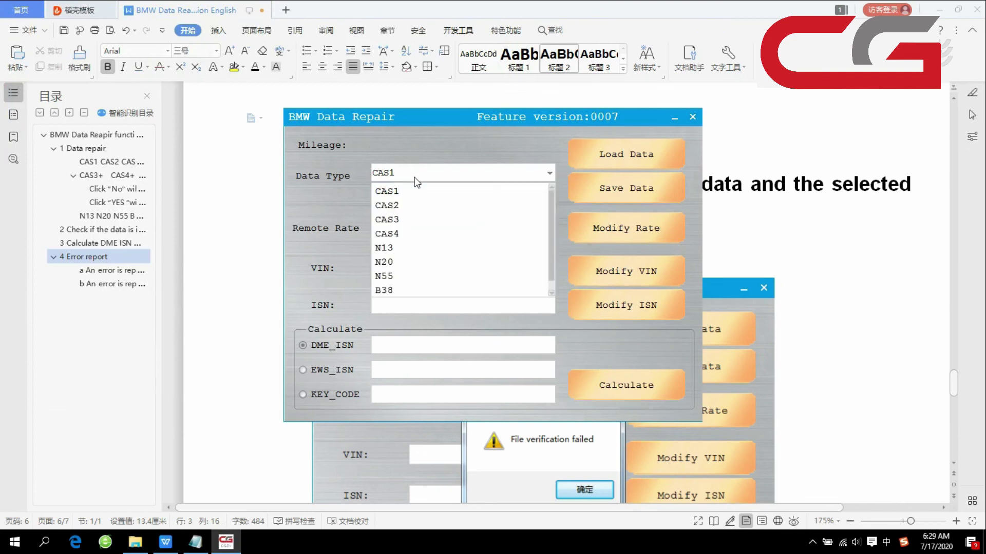
{"action": "left_click", "coordinate": [407, 205]}
{"action": "left_click_drag", "start_coordinate": [440, 116], "coordinate": [164, 9]}
{"action": "left_click", "coordinate": [352, 49]}
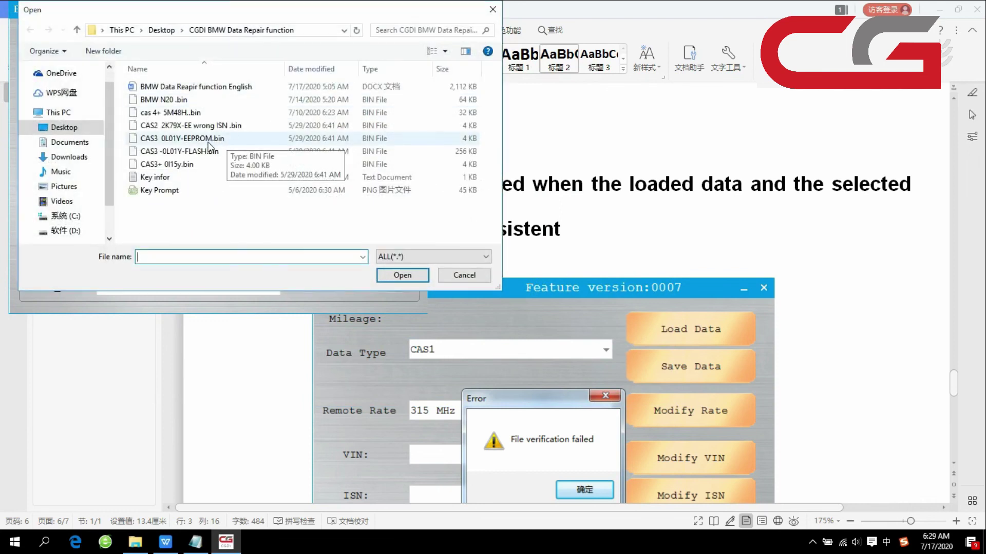
{"action": "left_click", "coordinate": [200, 168]}
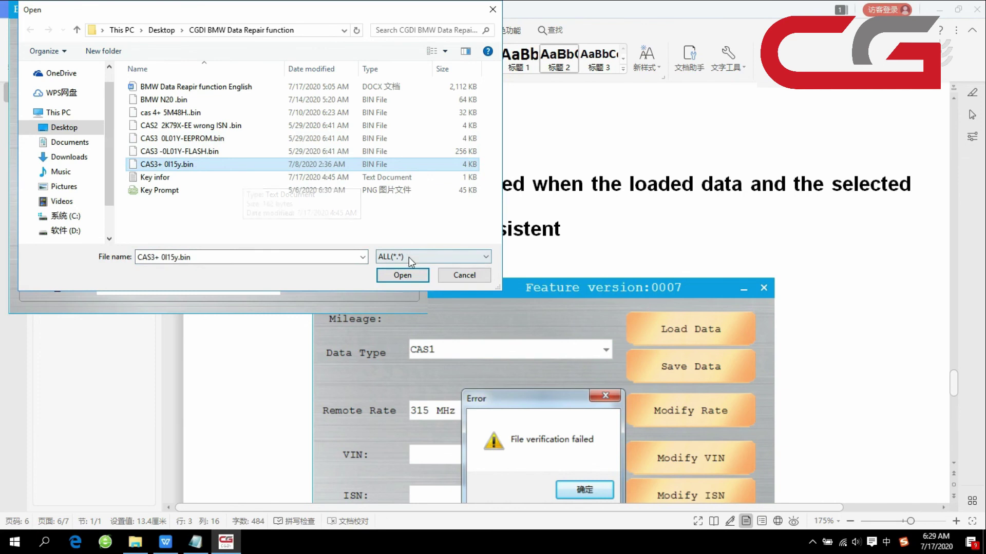
{"action": "left_click", "coordinate": [405, 276]}
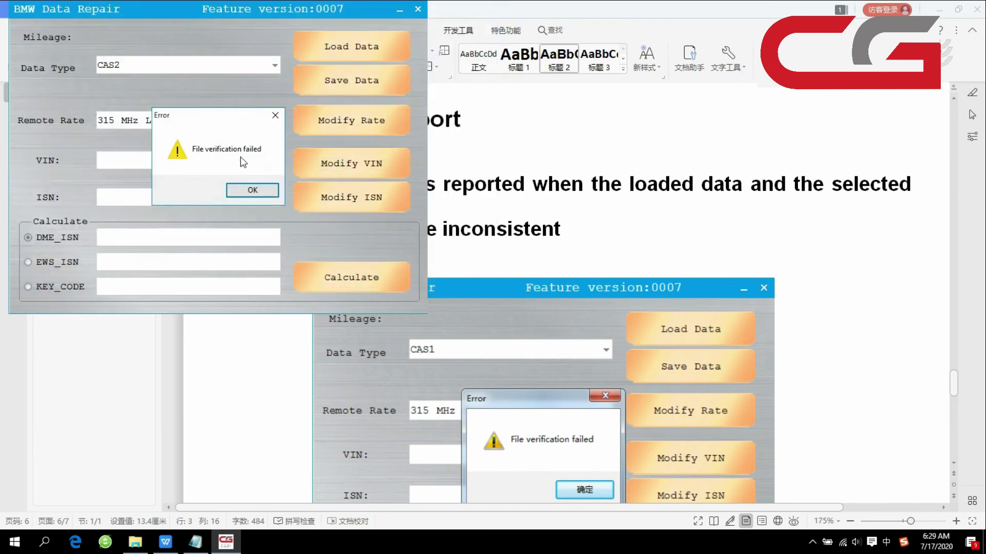
Scroll the manual to section b, the error reported for loaded flash data
{"action": "left_click", "coordinate": [594, 227]}
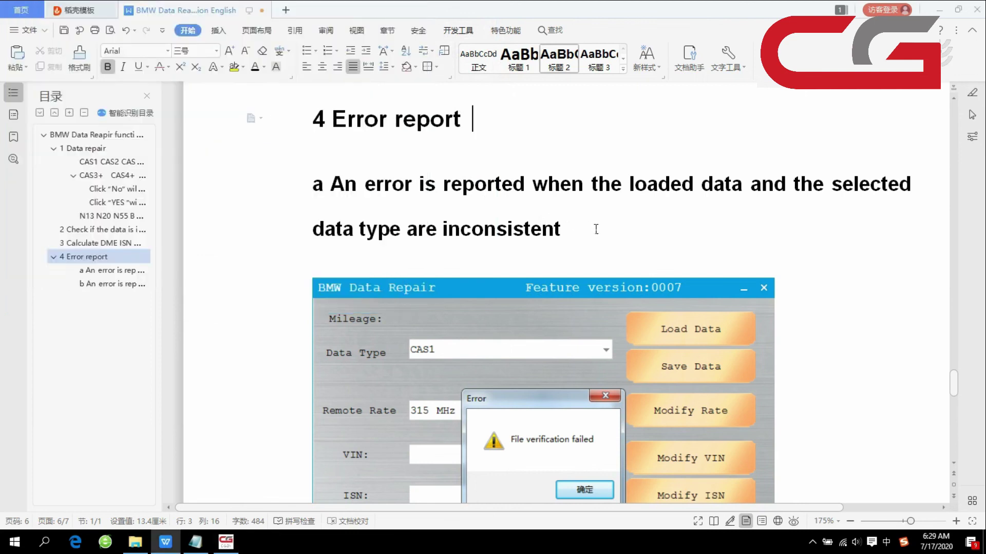
{"action": "scroll", "coordinate": [594, 227], "scroll_direction": "down", "scroll_amount": 2}
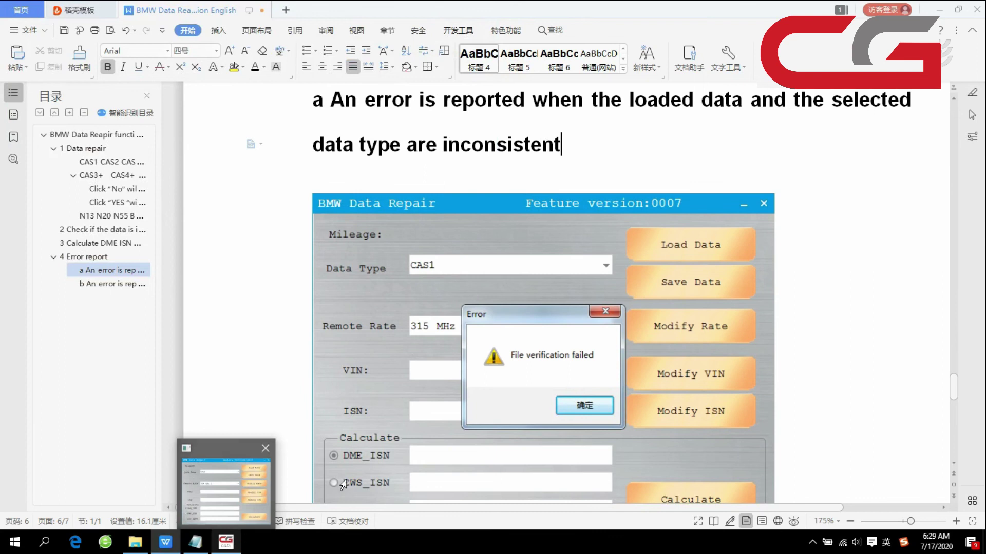
{"action": "scroll", "coordinate": [449, 251], "scroll_direction": "down", "scroll_amount": 10}
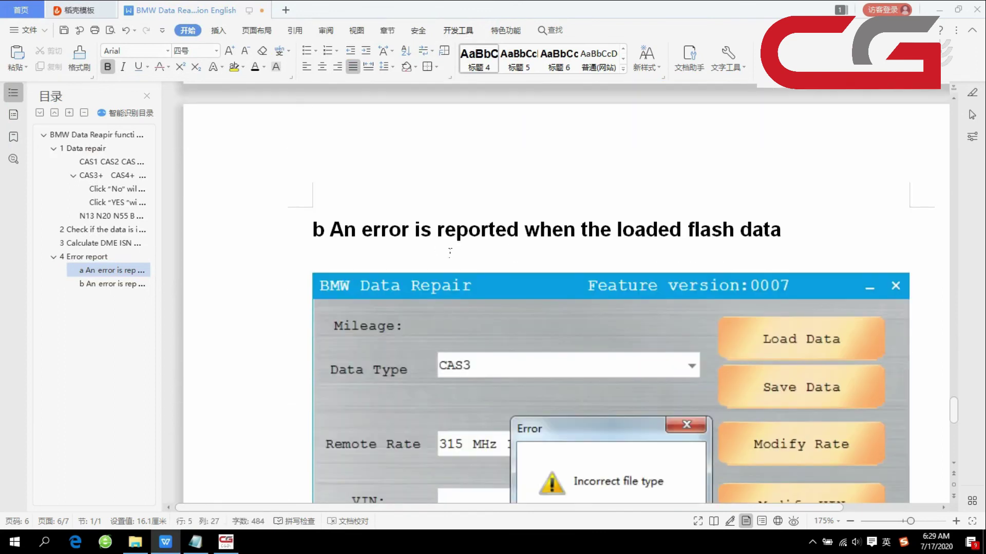
{"action": "scroll", "coordinate": [449, 251], "scroll_direction": "down", "scroll_amount": 5}
Dismiss the 'File verification failed' error and cancel the file picker without loading
{"action": "left_click", "coordinate": [226, 542]}
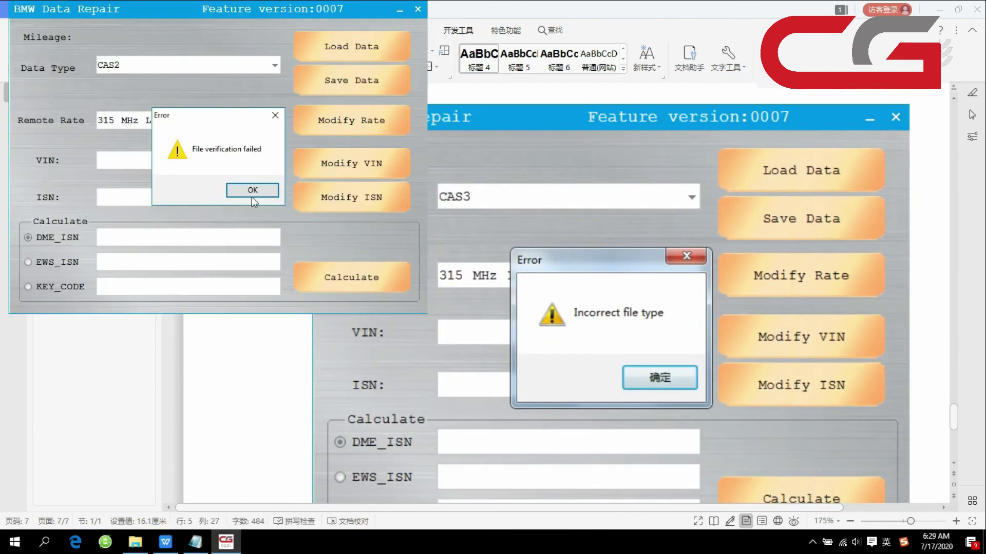
{"action": "left_click", "coordinate": [252, 190]}
{"action": "left_click", "coordinate": [338, 51]}
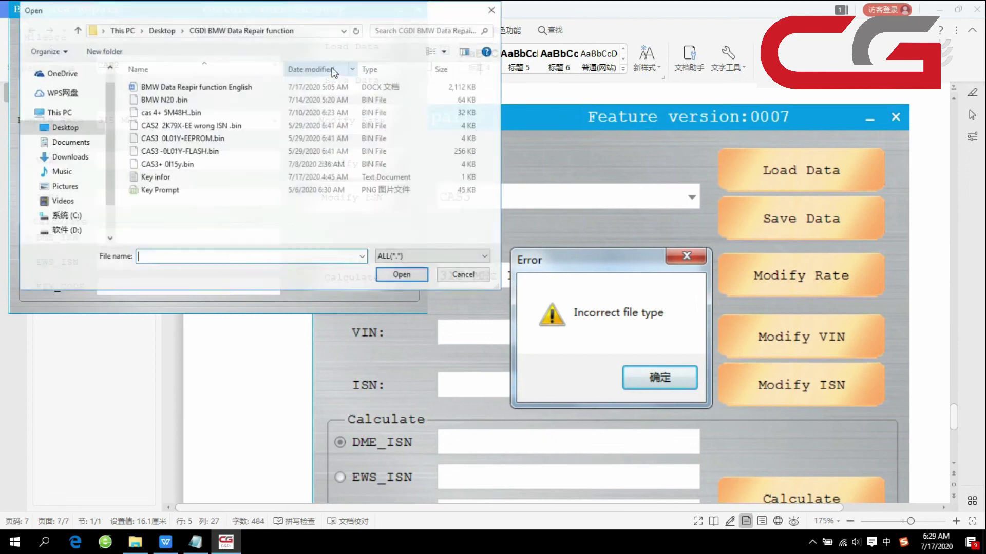
{"action": "key", "text": "Escape"}
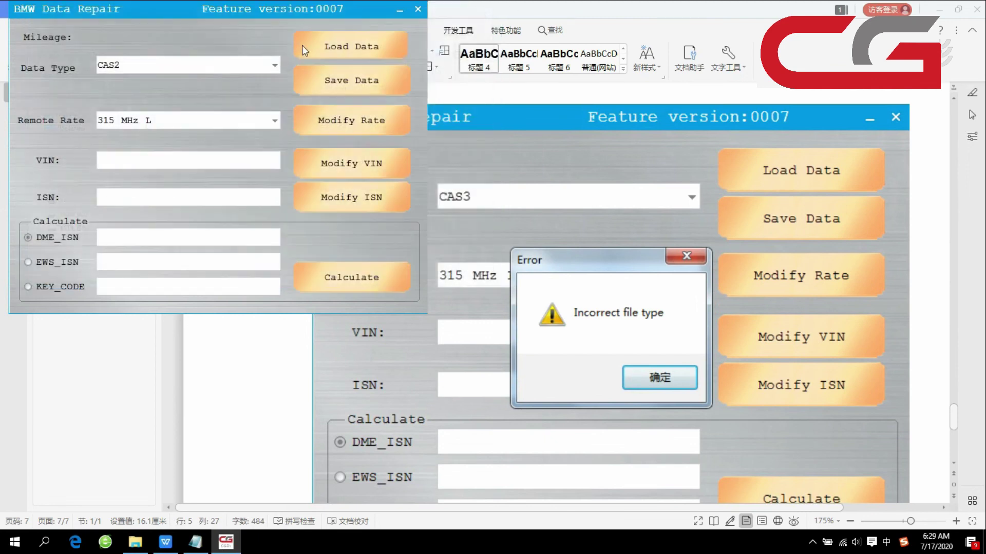
Set data type CAS3, load CAS3 -0L01Y-FLASH.bin, and dismiss the 'Incorrect file type' error
{"action": "left_click", "coordinate": [260, 60]}
{"action": "left_click", "coordinate": [151, 116]}
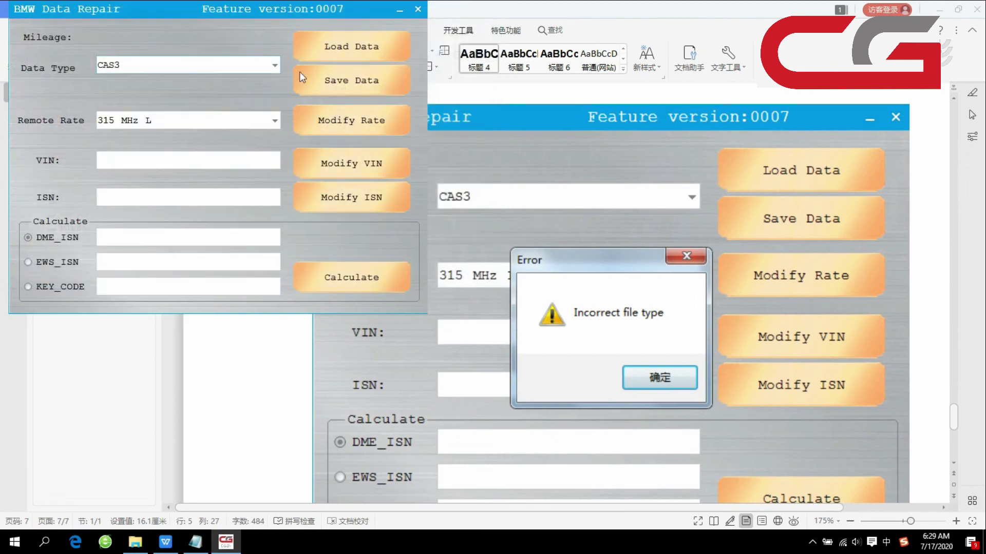
{"action": "left_click", "coordinate": [338, 53]}
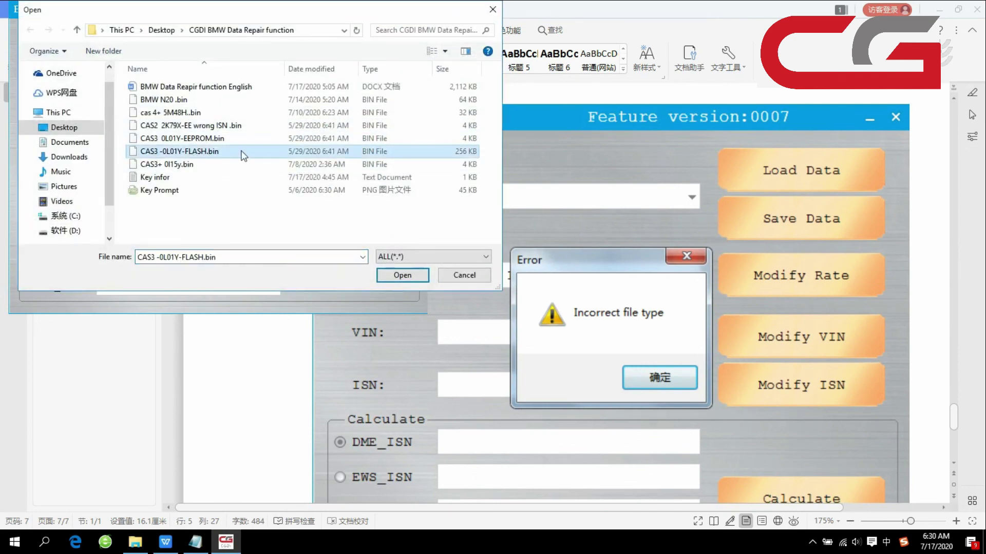
{"action": "left_click", "coordinate": [411, 273]}
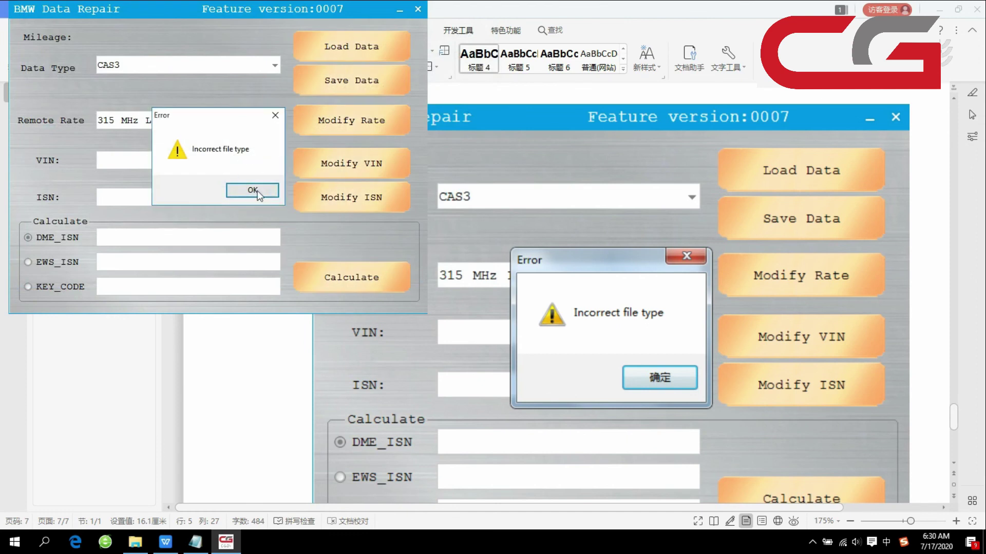
{"action": "left_click", "coordinate": [254, 193]}
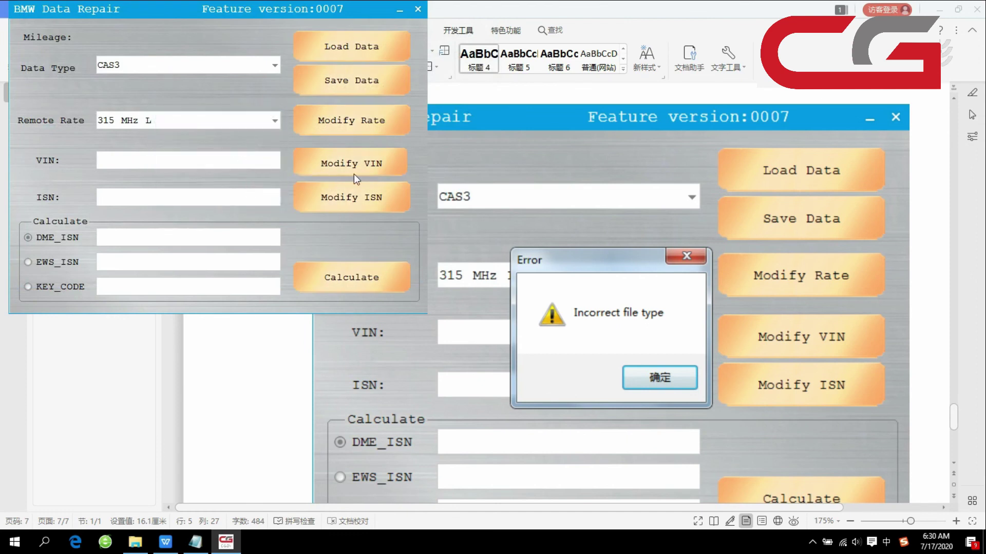
Navigate the manual outline to section 2 'Check if the data is incorrect', then return to BMW Data Repair
{"action": "left_click", "coordinate": [473, 115]}
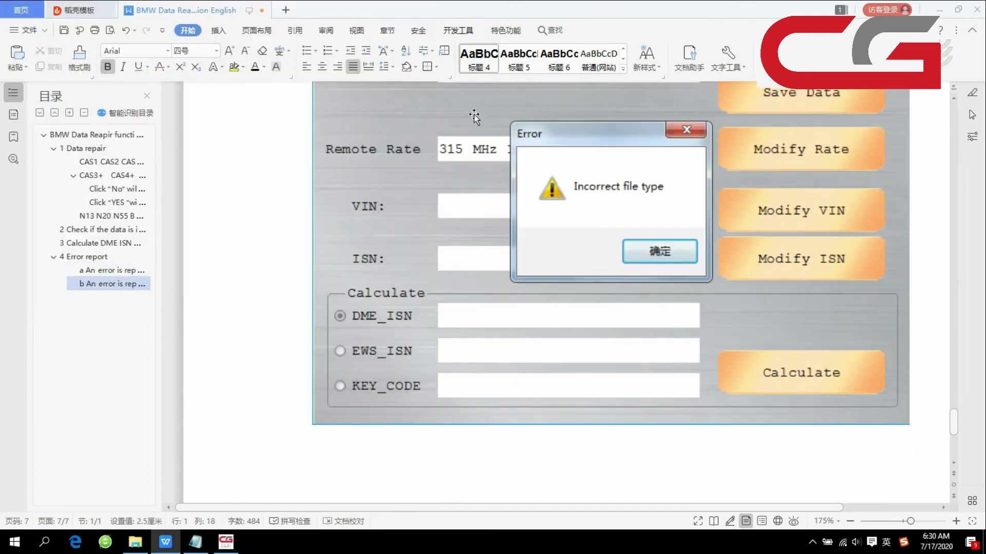
{"action": "scroll", "coordinate": [472, 154], "scroll_direction": "down", "scroll_amount": 5}
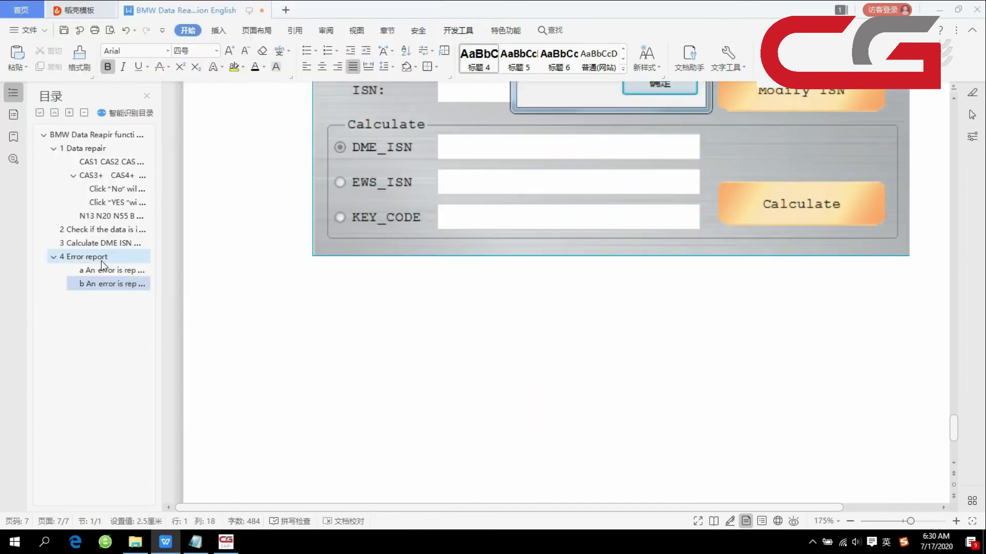
{"action": "left_click", "coordinate": [101, 260]}
{"action": "left_click", "coordinate": [103, 242]}
{"action": "left_click", "coordinate": [104, 230]}
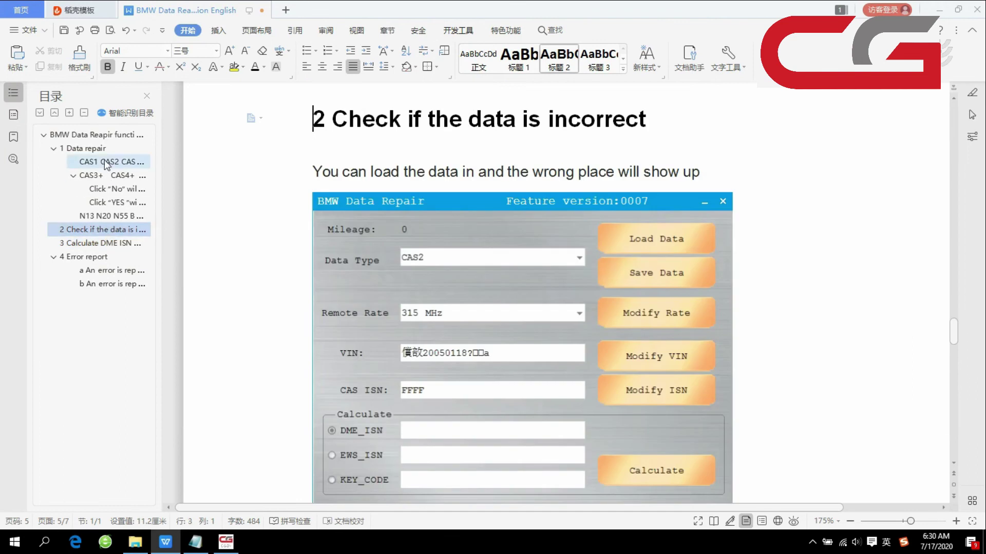
{"action": "left_click", "coordinate": [236, 546]}
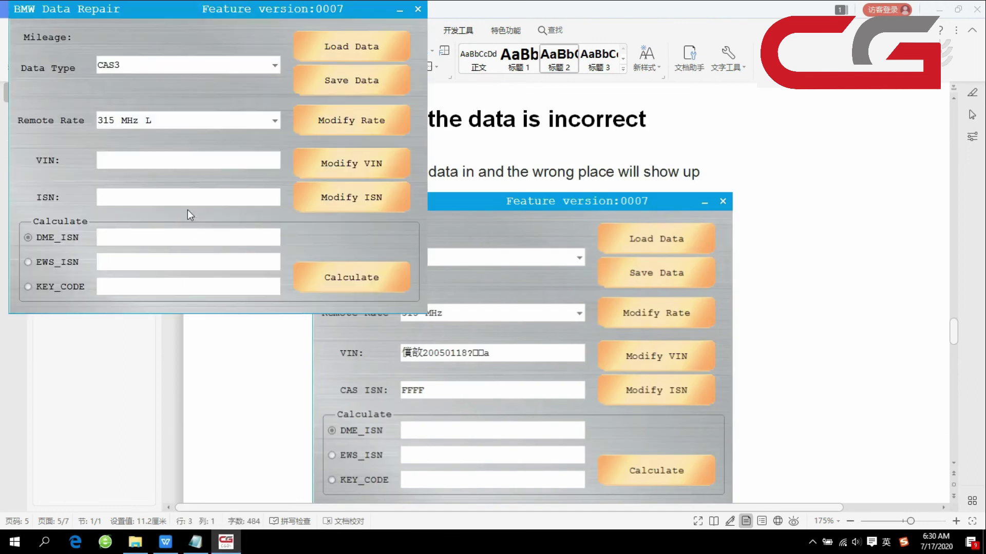